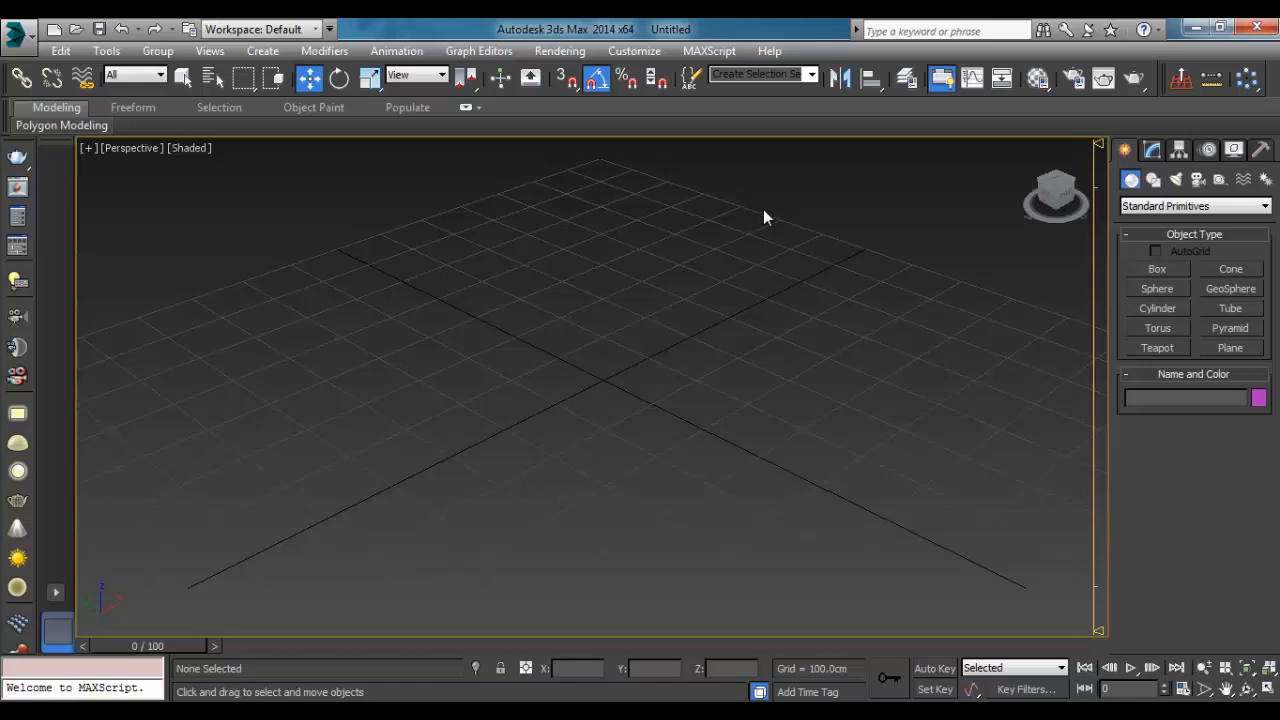
Step: Create a box about 320 cm long, 224 cm wide and 191 cm high around the centre of the grid
middle_click_drag(692, 270, 693, 259)
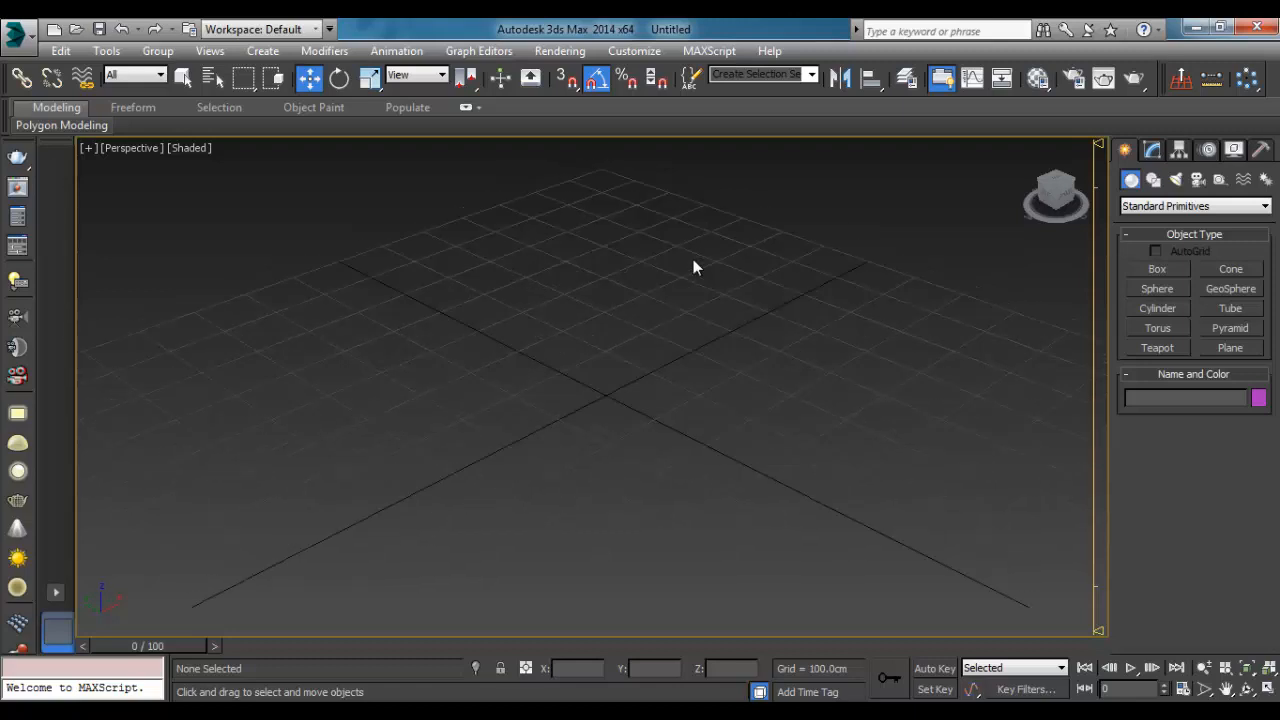
left_click(1157, 270)
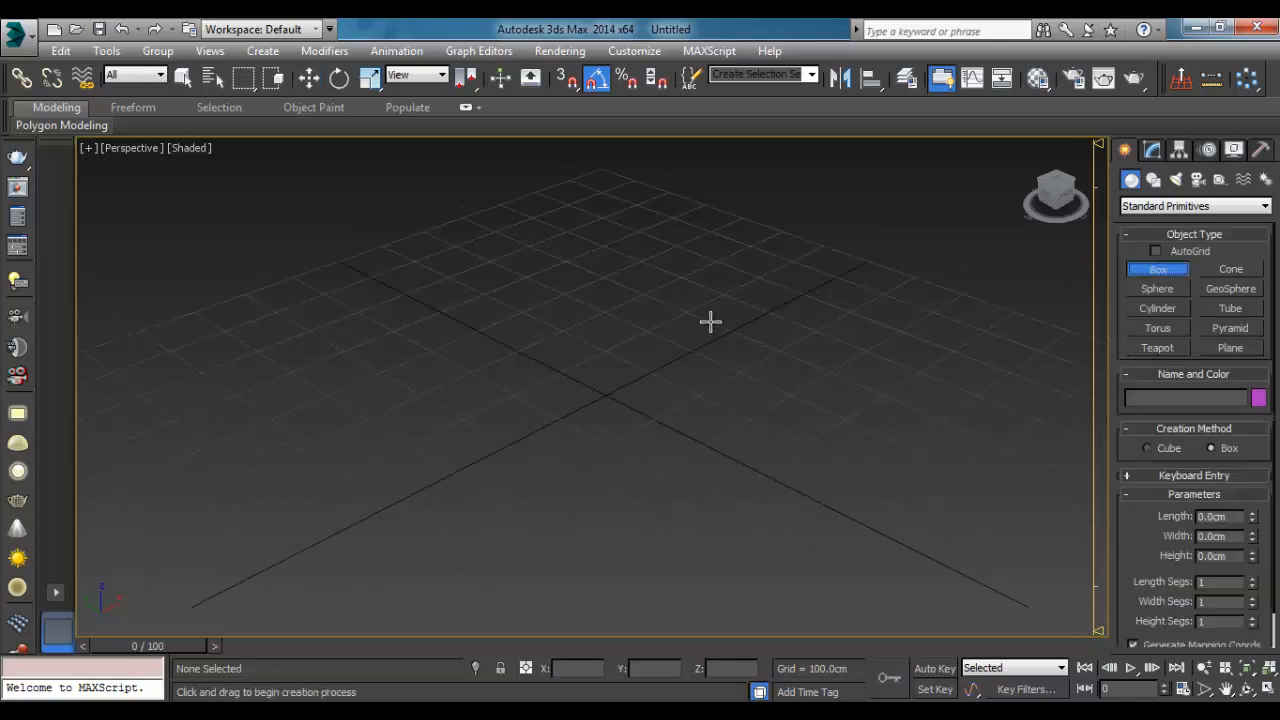
middle_click_drag(677, 349, 632, 358)
scroll(571, 360, "up", 3)
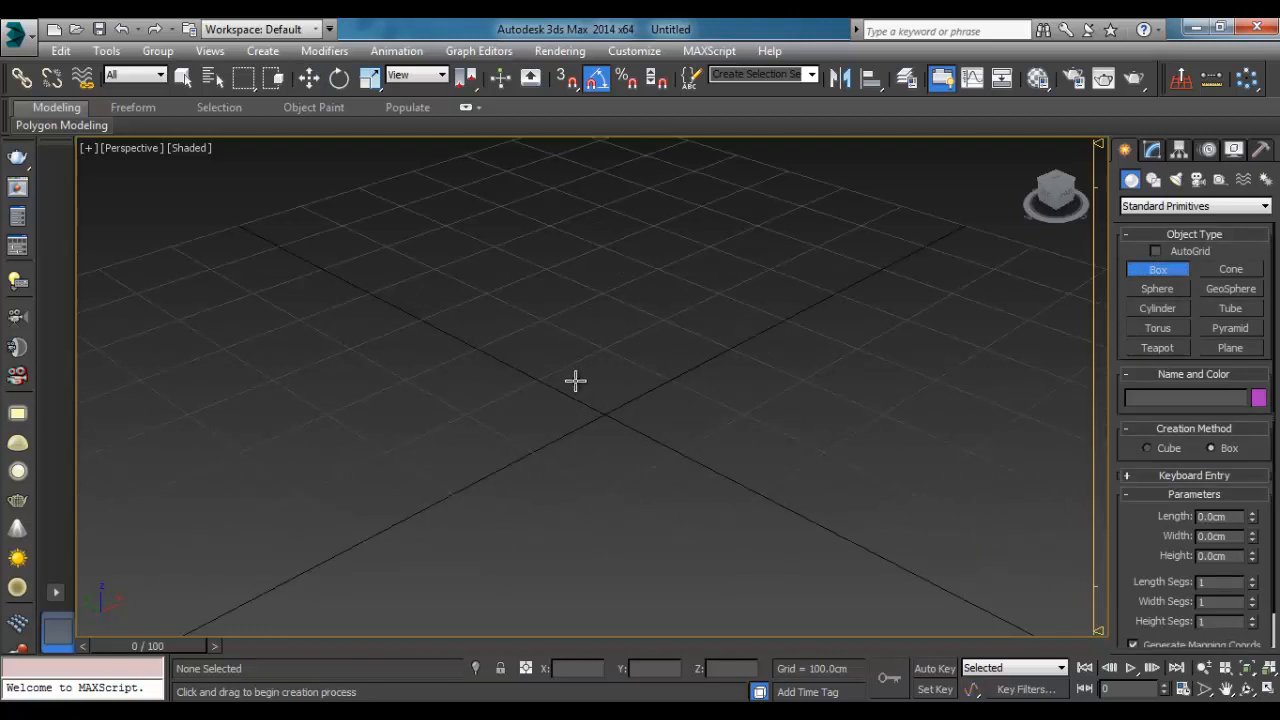
left_click_drag(462, 398, 851, 433)
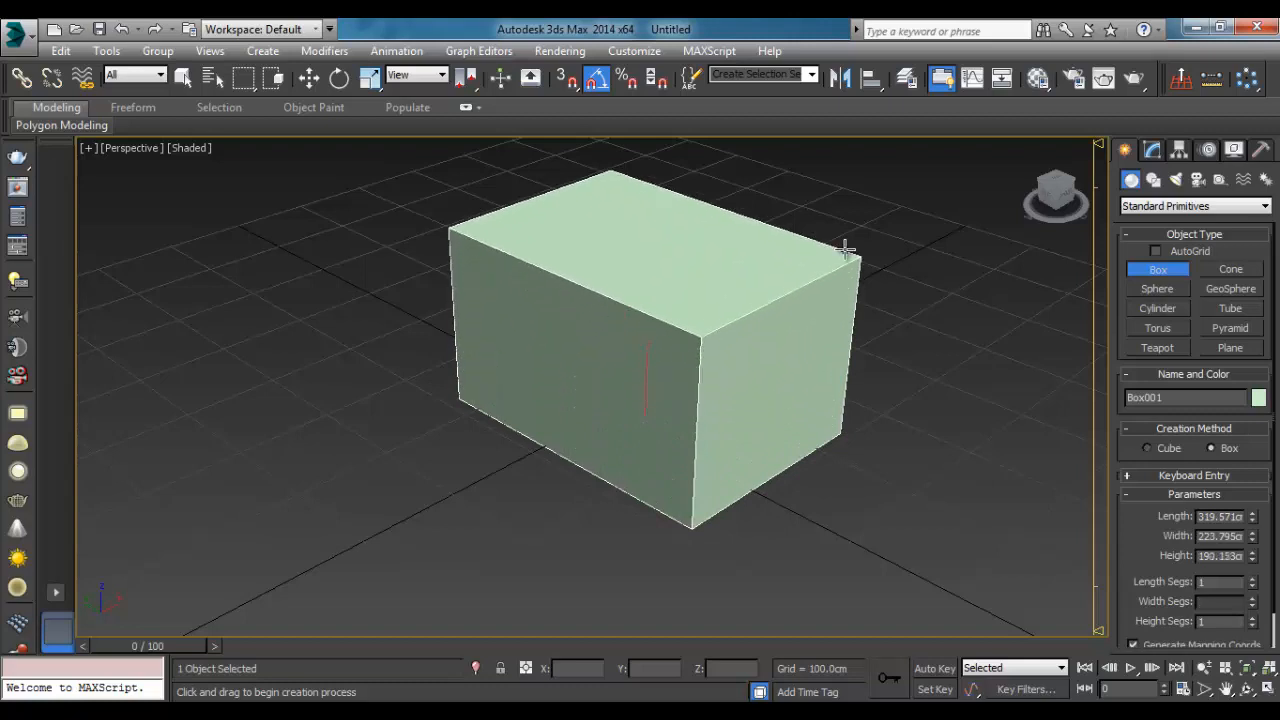
left_click(846, 249)
middle_click_drag(889, 337, 685, 305)
Step: Convert the box to an Editable Poly
left_click(311, 82)
middle_click_drag(840, 240, 858, 254, "alt")
left_click(1155, 150)
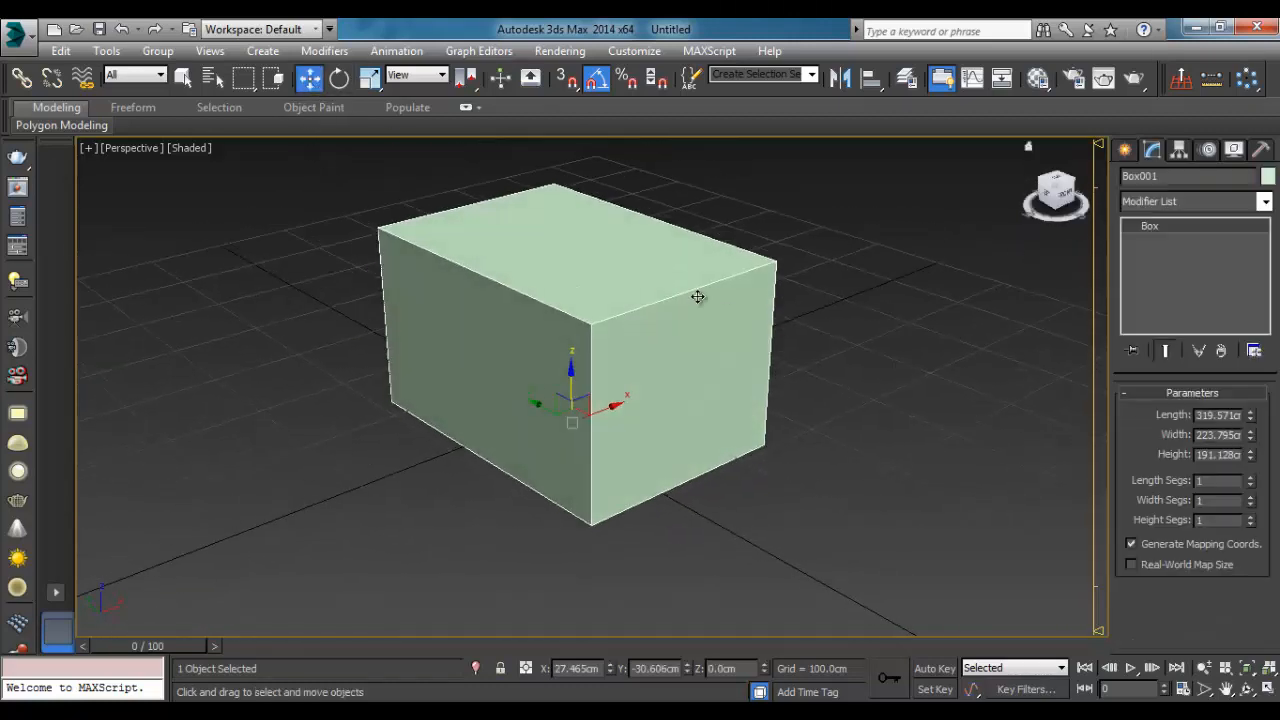
middle_click_drag(494, 258, 547, 269)
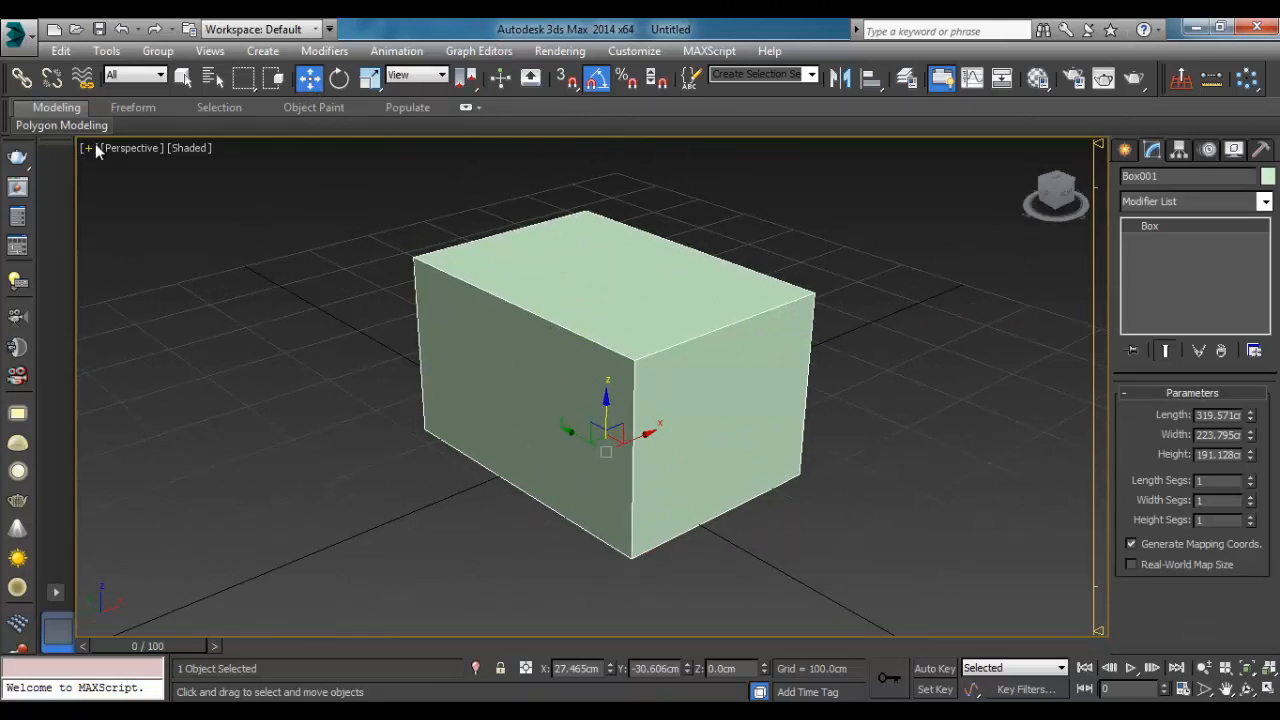
left_click(68, 126)
left_click(62, 240)
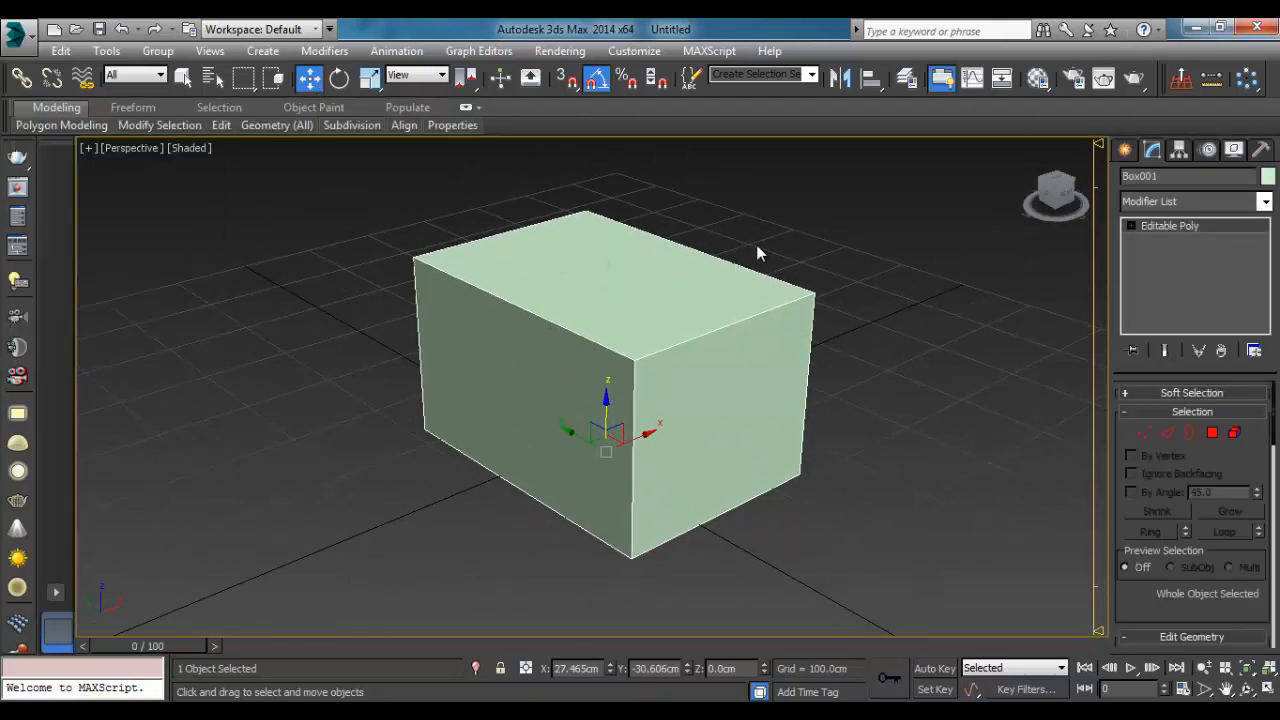
Step: Insert a horizontal edge loop around the box at about mid-height with SwiftLoop
middle_click_drag(757, 253, 688, 292, "alt")
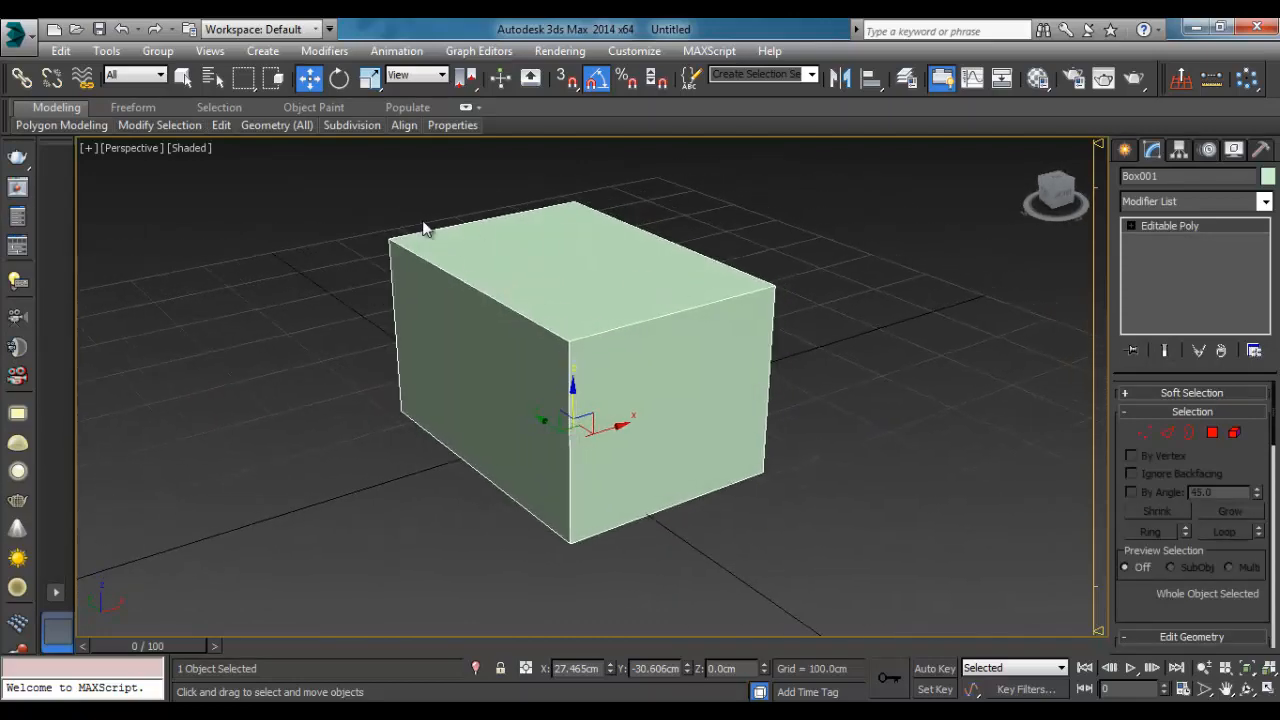
middle_click_drag(421, 222, 380, 220, "alt")
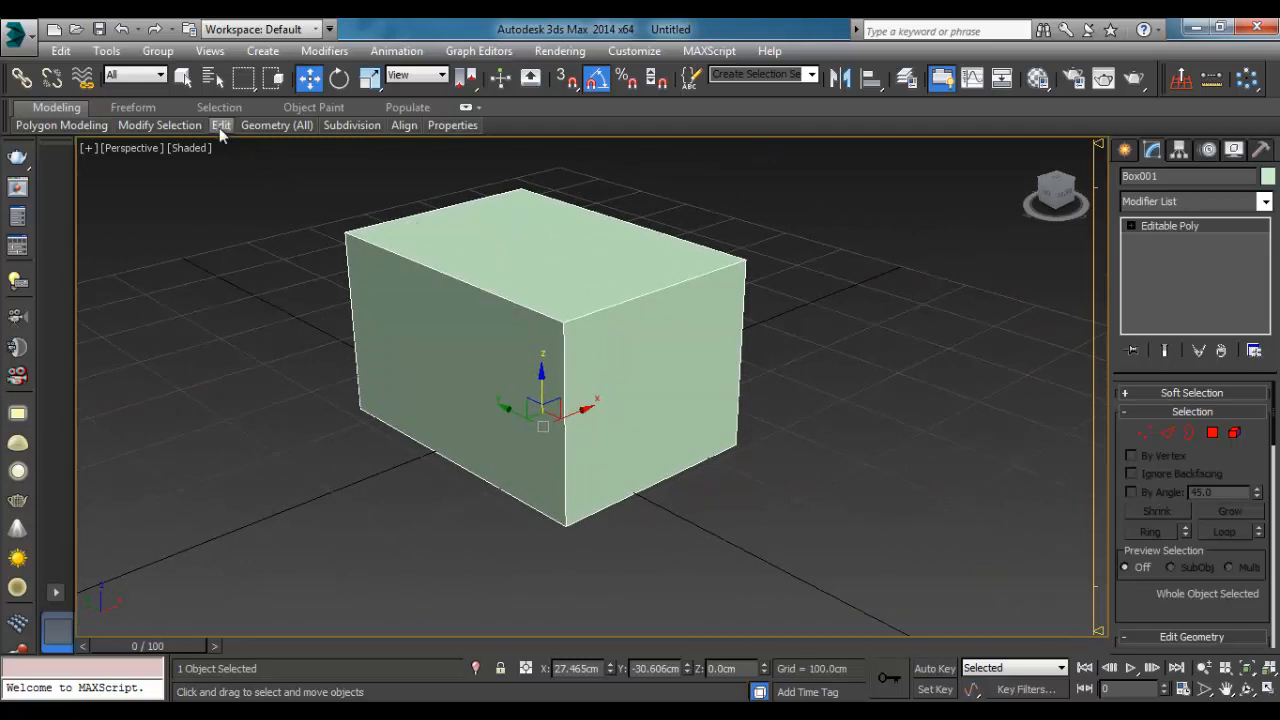
left_click(221, 125)
left_click(373, 172)
left_click(578, 412)
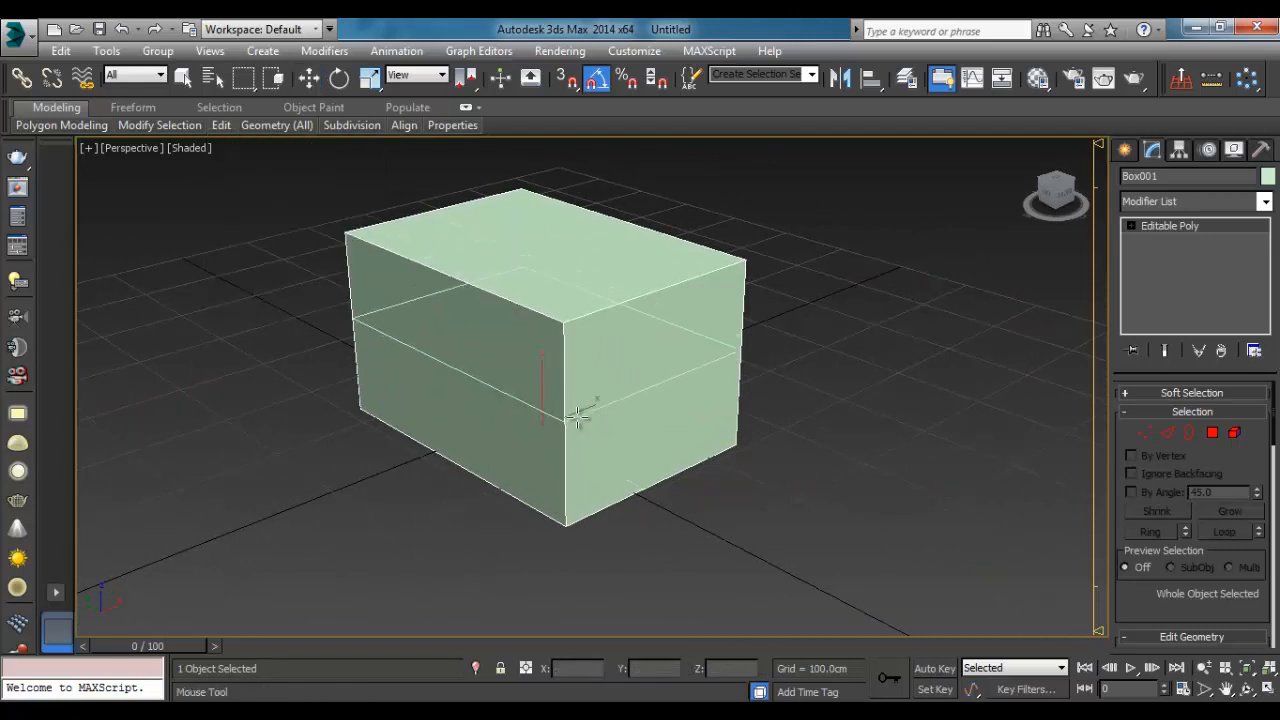
middle_click_drag(578, 418, 837, 458, "alt")
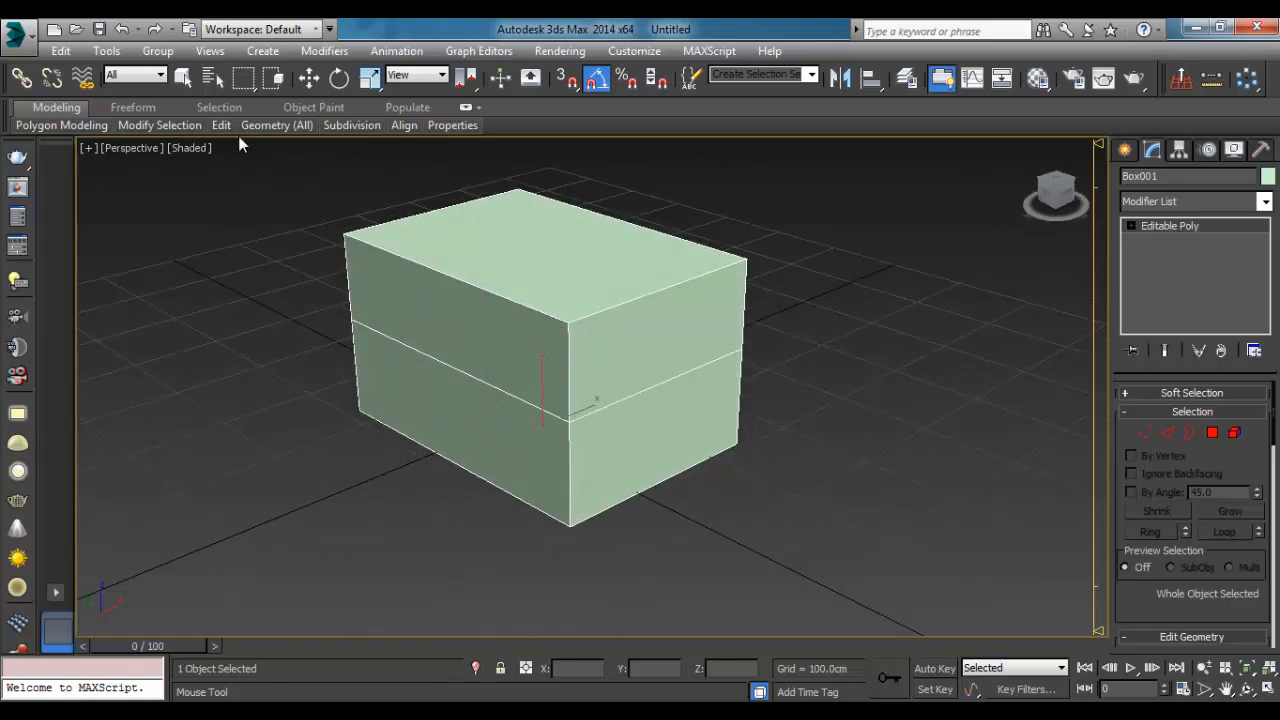
mouse_move(221, 125)
key("w")
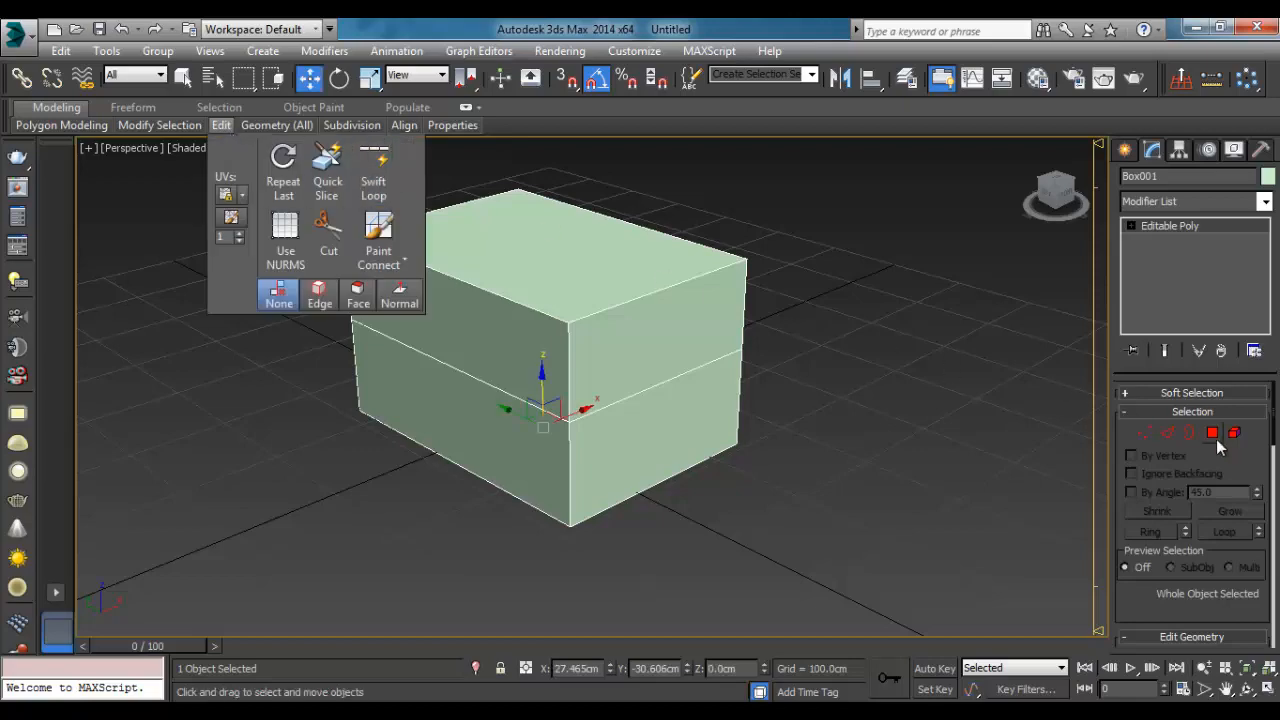
Step: Raise the two top vertices on the box's positive X side so the top face slopes
left_click(1145, 432)
middle_click_drag(880, 350, 722, 318, "alt")
left_click_drag(705, 275, 663, 312)
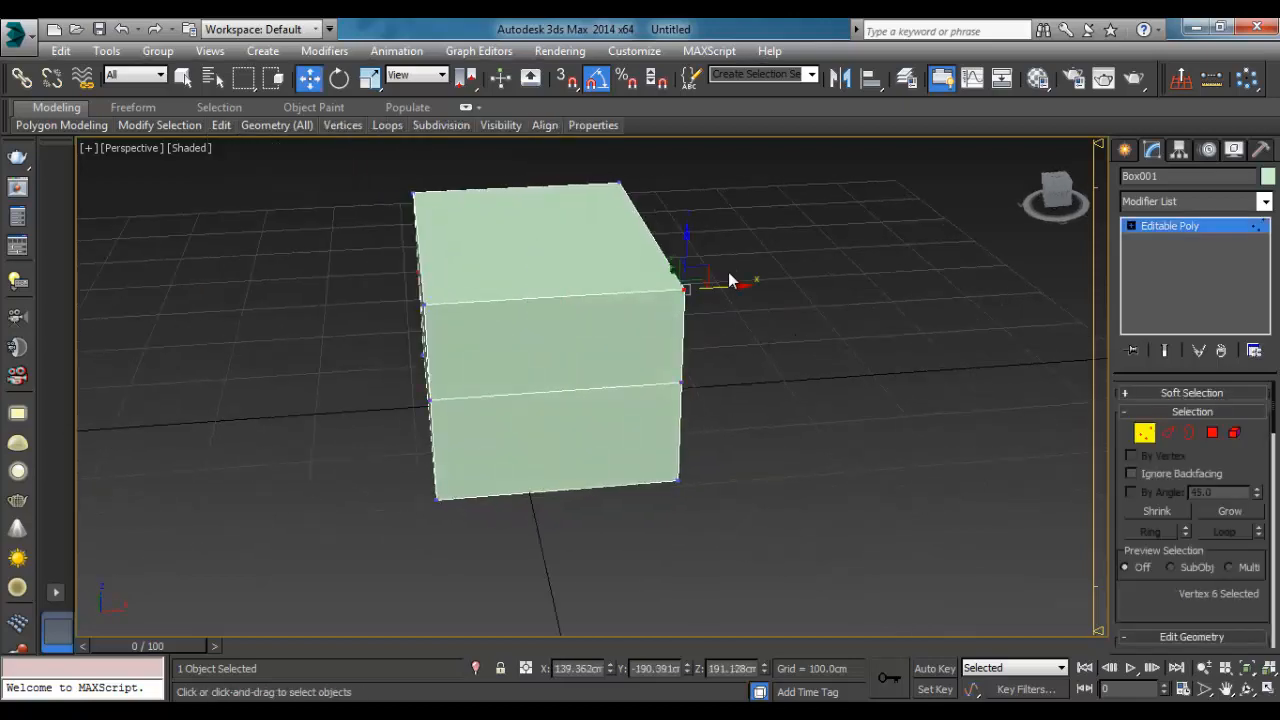
middle_click_drag(730, 281, 643, 252, "alt")
left_click(697, 201, "ctrl")
left_click_drag(644, 247, 642, 195)
left_click(1144, 435)
middle_click_drag(897, 394, 1120, 568, "alt")
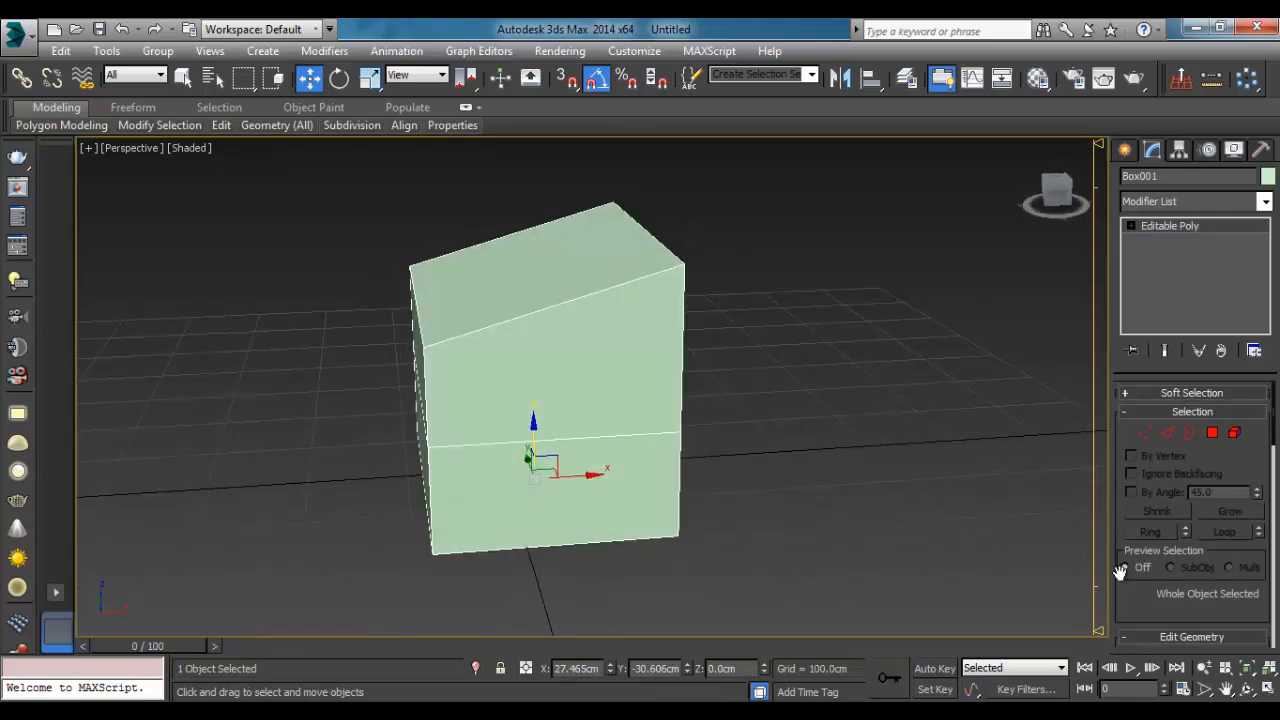
Step: Examine the sloped top and the mid-height edge loop from several sides of the box
scroll(1143, 504, "down", 5)
scroll(1143, 504, "up", 5)
middle_click_drag(893, 449, 870, 396, "alt")
middle_click_drag(666, 343, 646, 319)
scroll(674, 320, "up", 3)
scroll(613, 278, "down", 3)
middle_click_drag(613, 278, 578, 293, "alt")
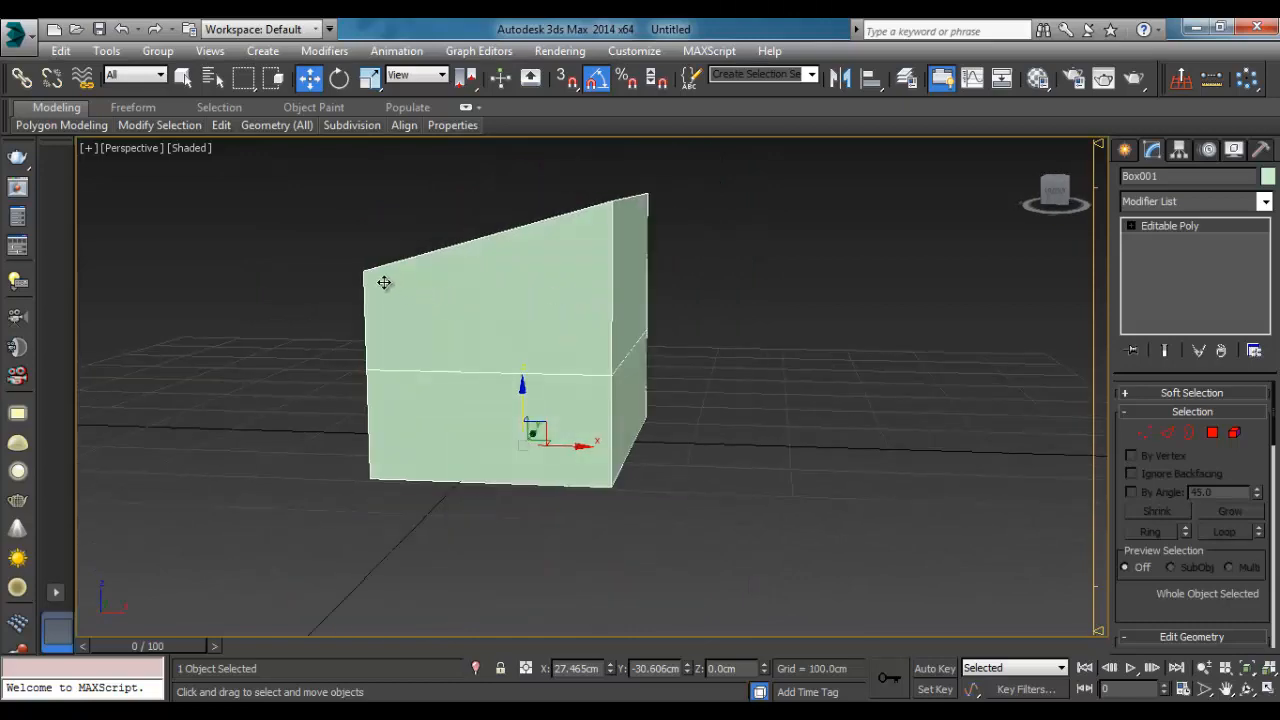
middle_click_drag(384, 283, 354, 329, "alt")
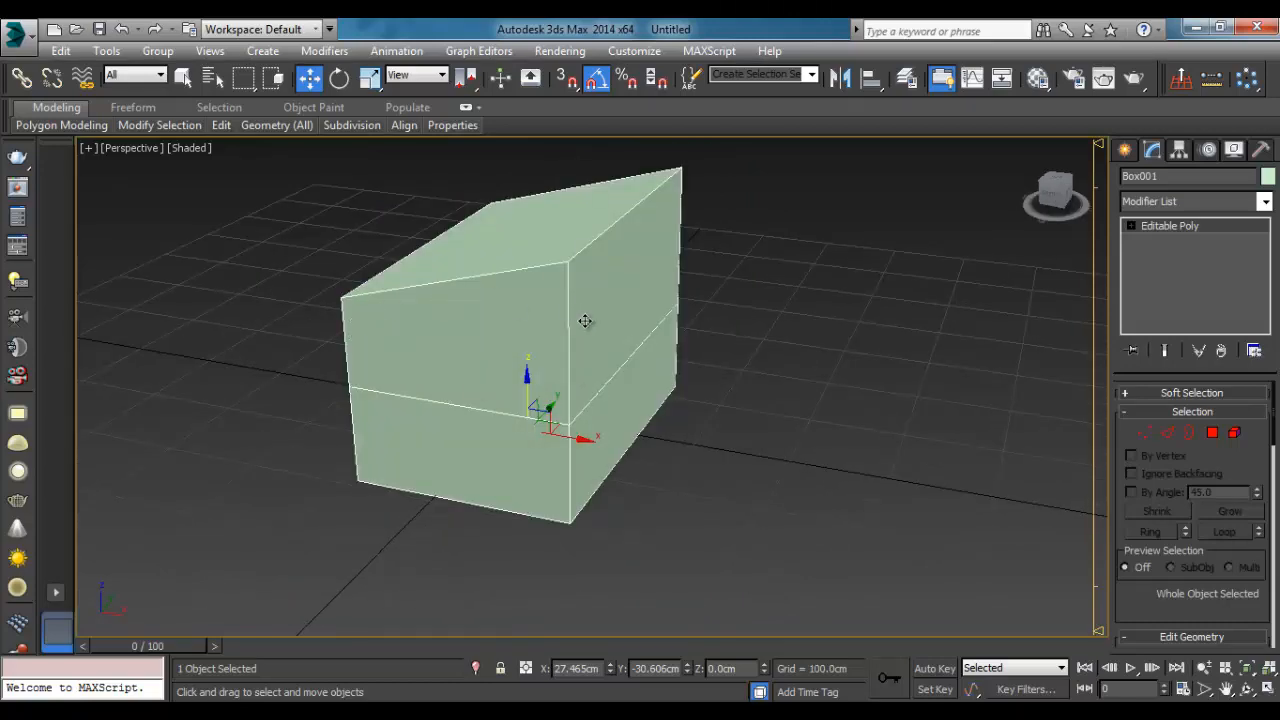
middle_click_drag(585, 321, 651, 298, "alt")
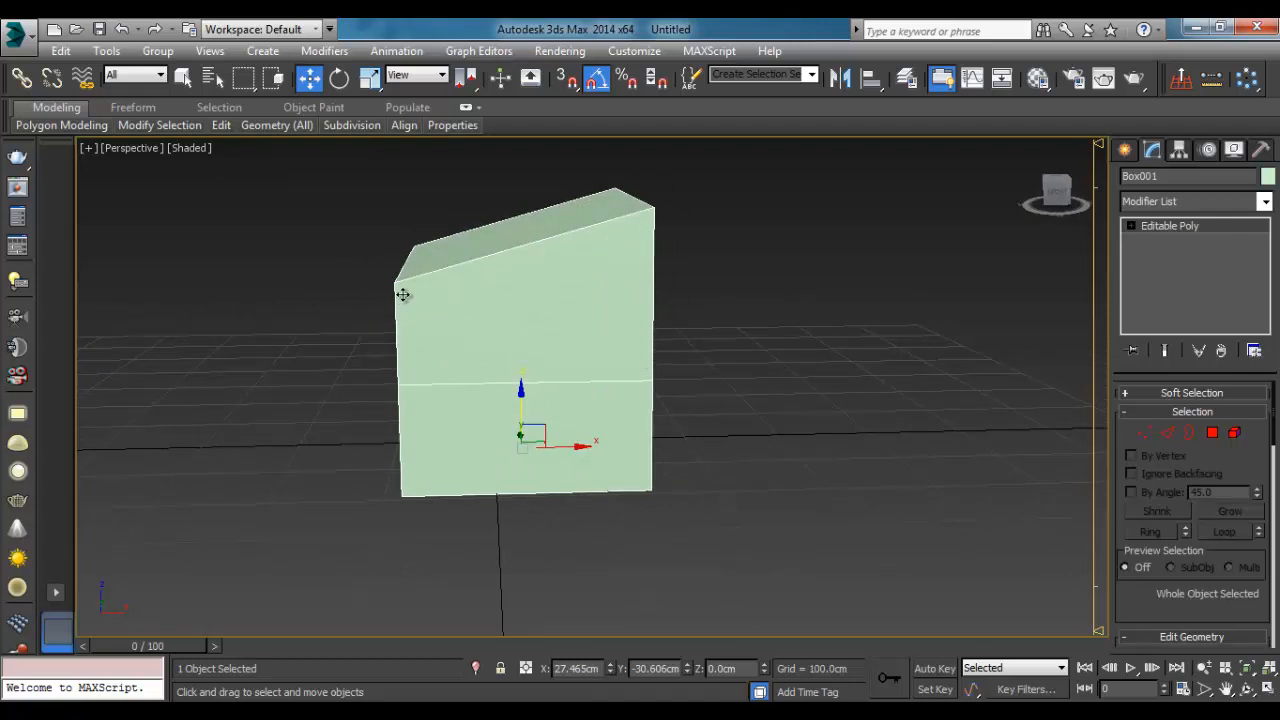
middle_click_drag(547, 262, 637, 345, "alt")
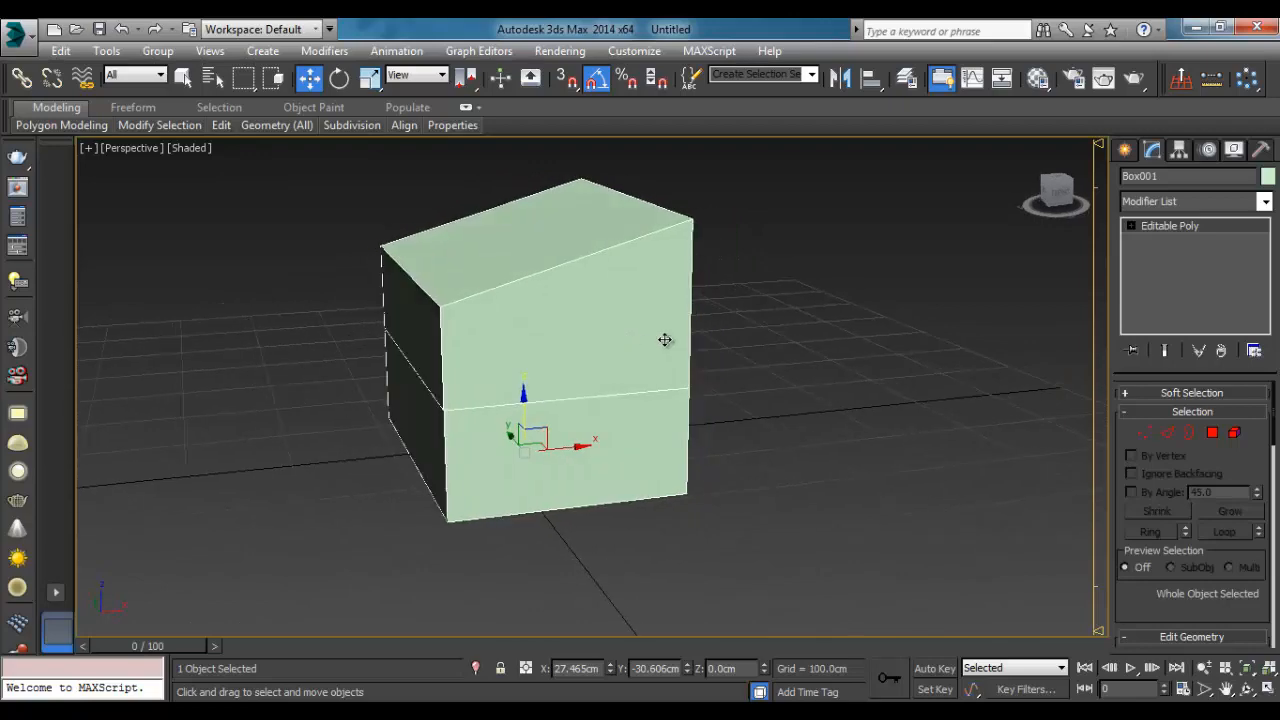
middle_click_drag(719, 344, 700, 312, "alt")
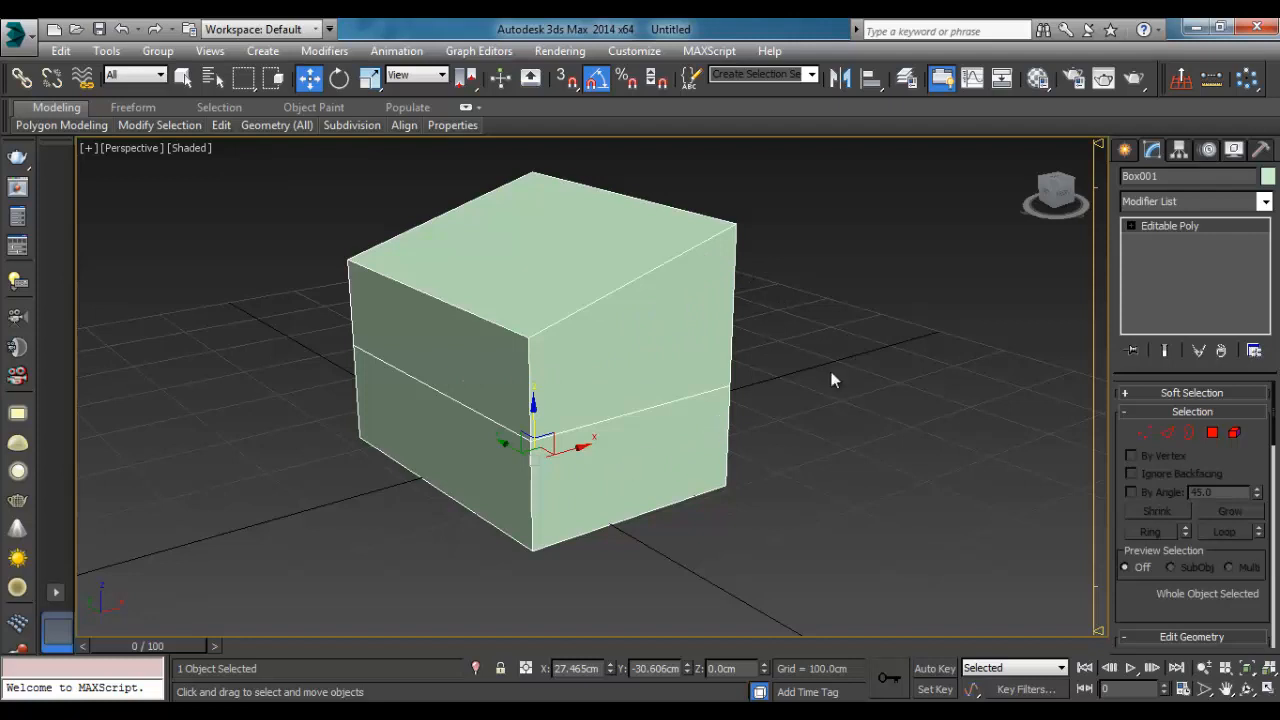
middle_click_drag(732, 331, 721, 315, "alt")
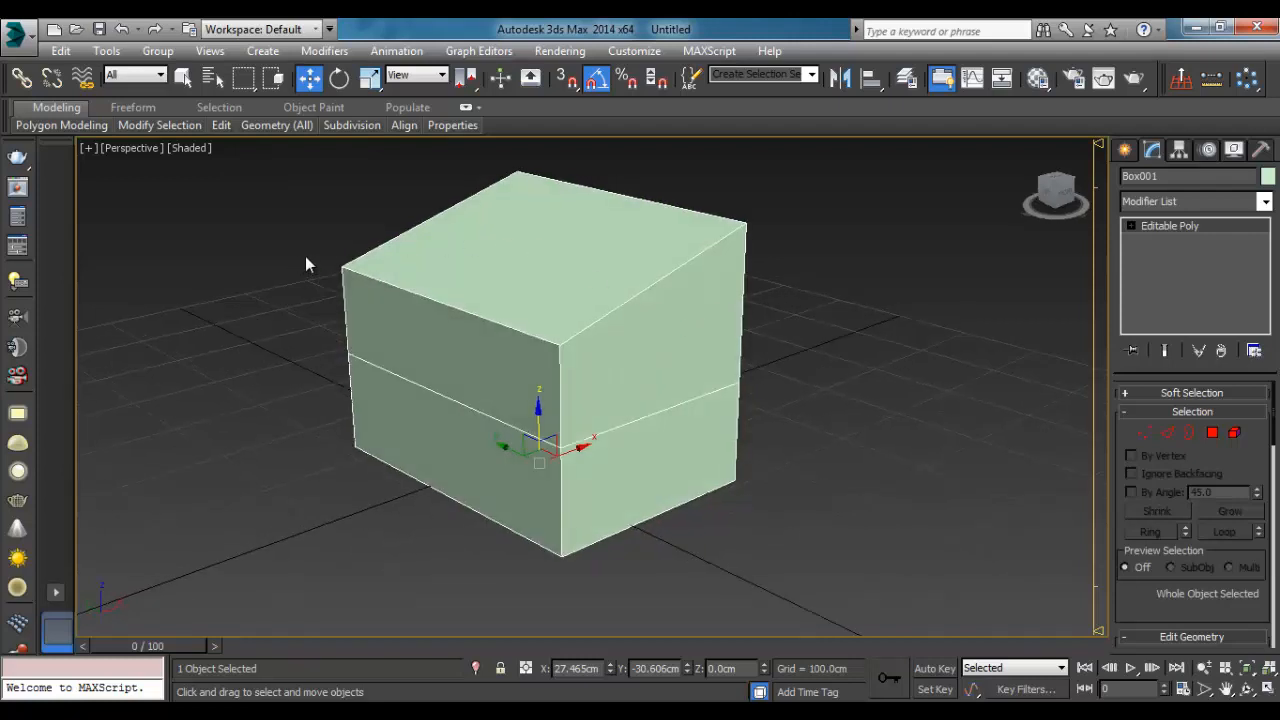
Step: Insert a second SwiftLoop edge loop around the box, about midway between the existing loop and the sloped top
mouse_move(224, 129)
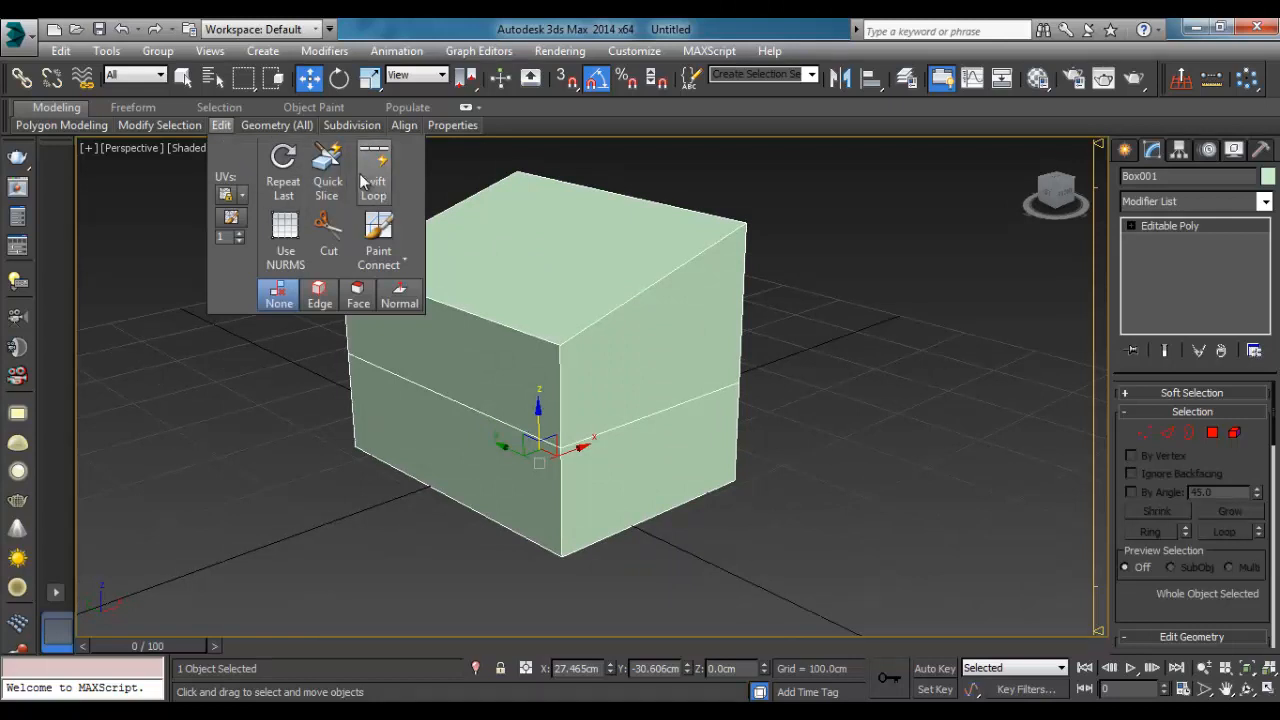
left_click(392, 185)
middle_click_drag(617, 394, 580, 368, "alt")
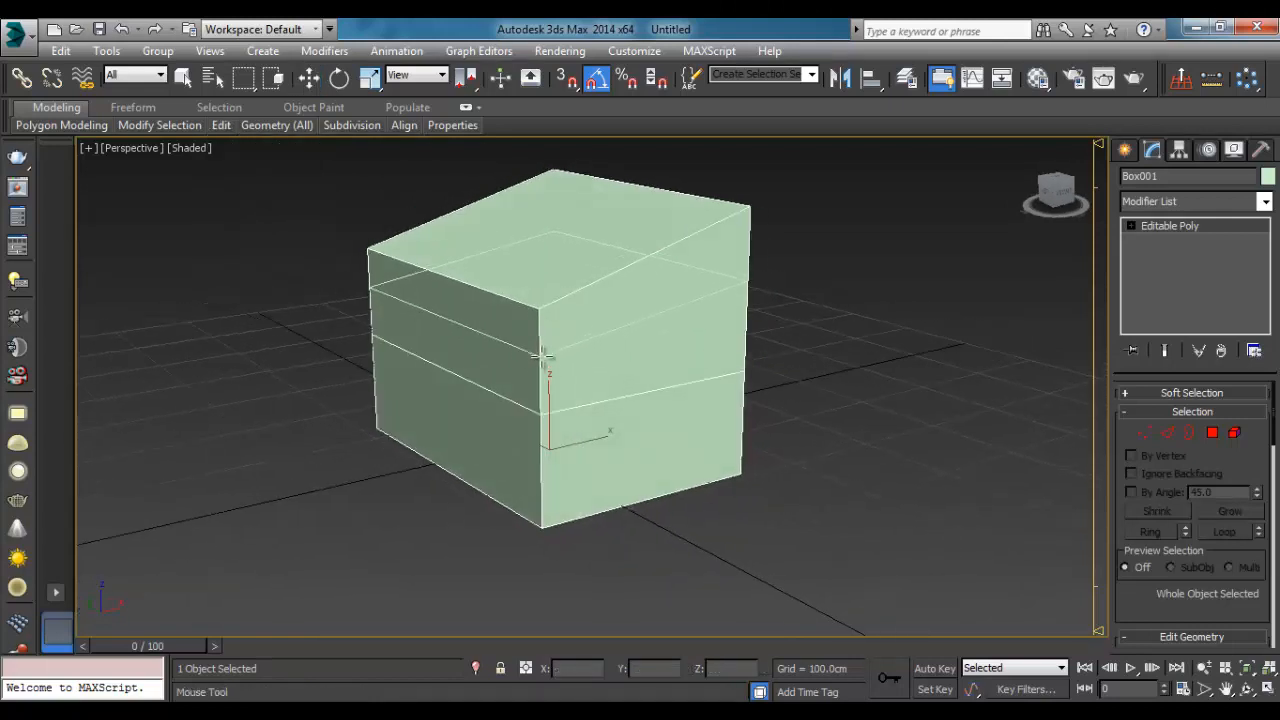
middle_click_drag(543, 339, 505, 330, "alt")
scroll(483, 317, "up", 2)
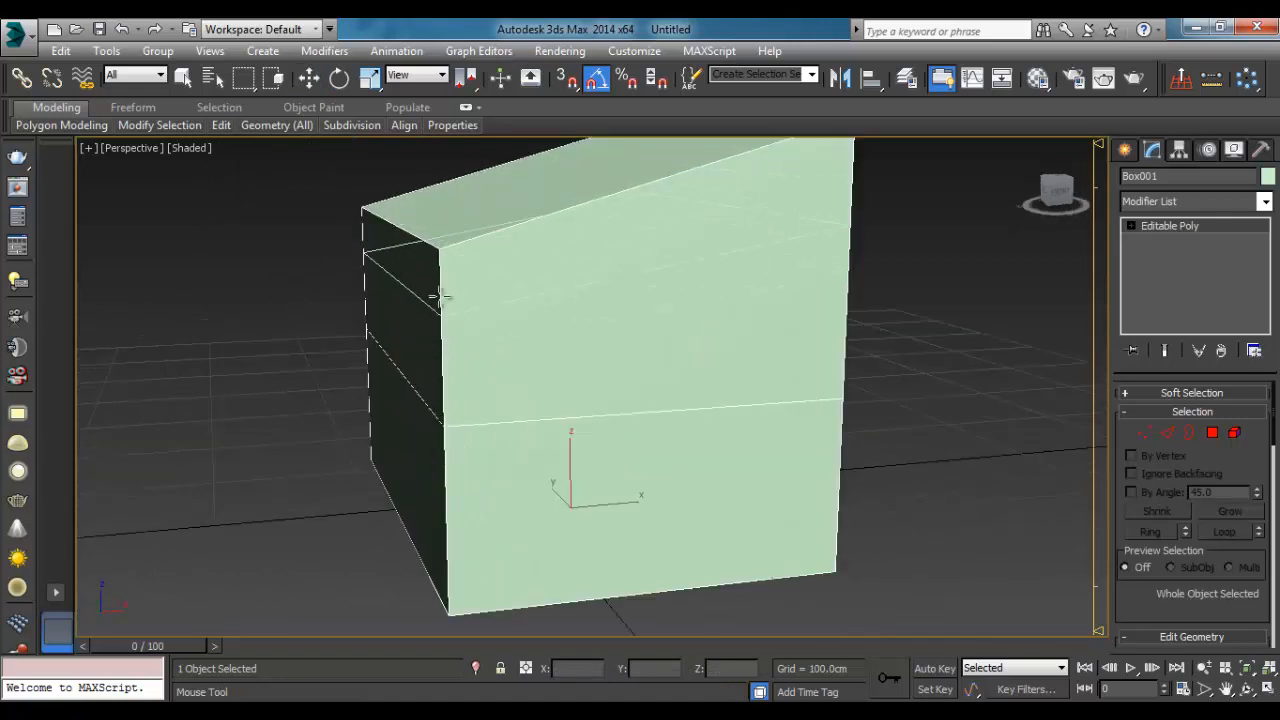
scroll(446, 342, "down", 2)
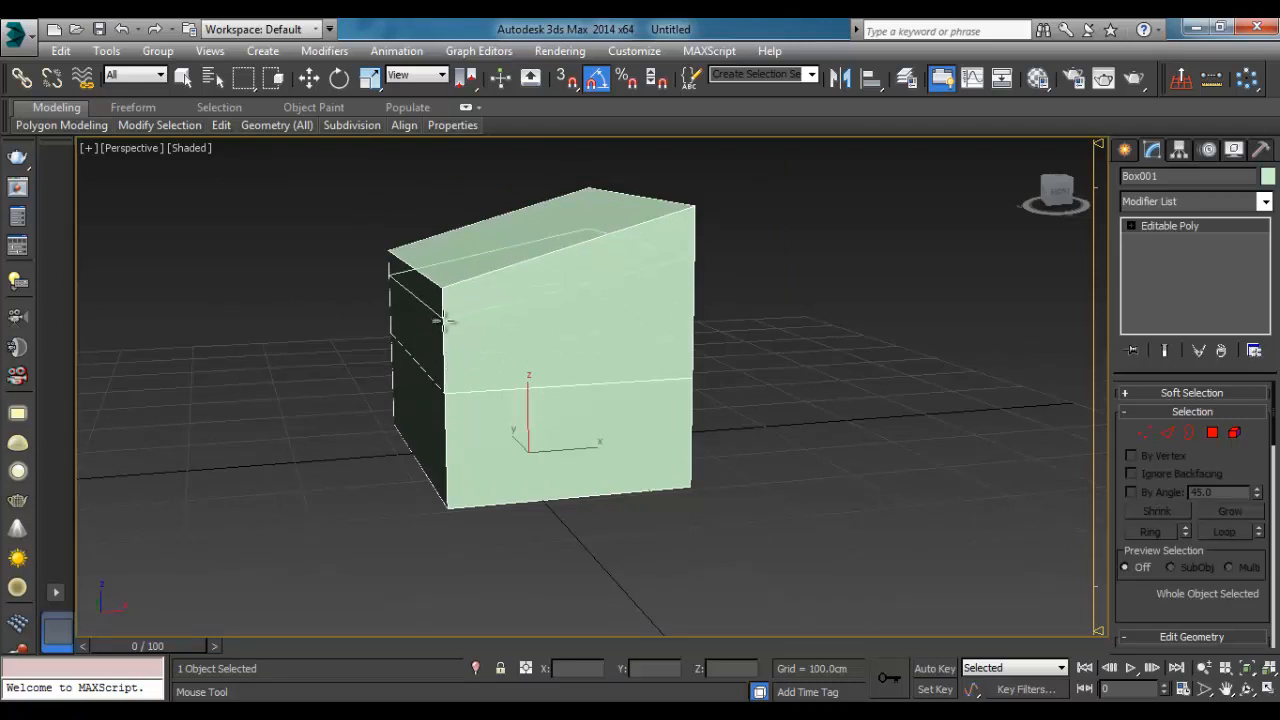
scroll(446, 335, "up", 2)
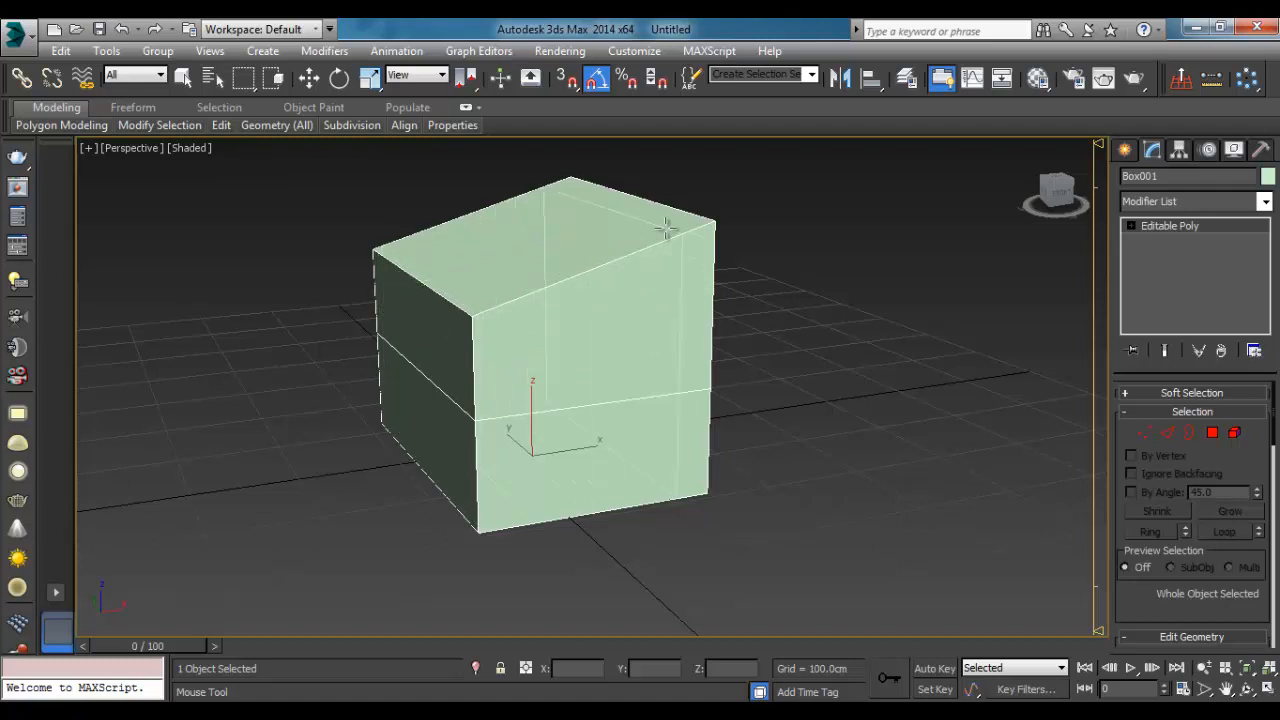
left_click(481, 363)
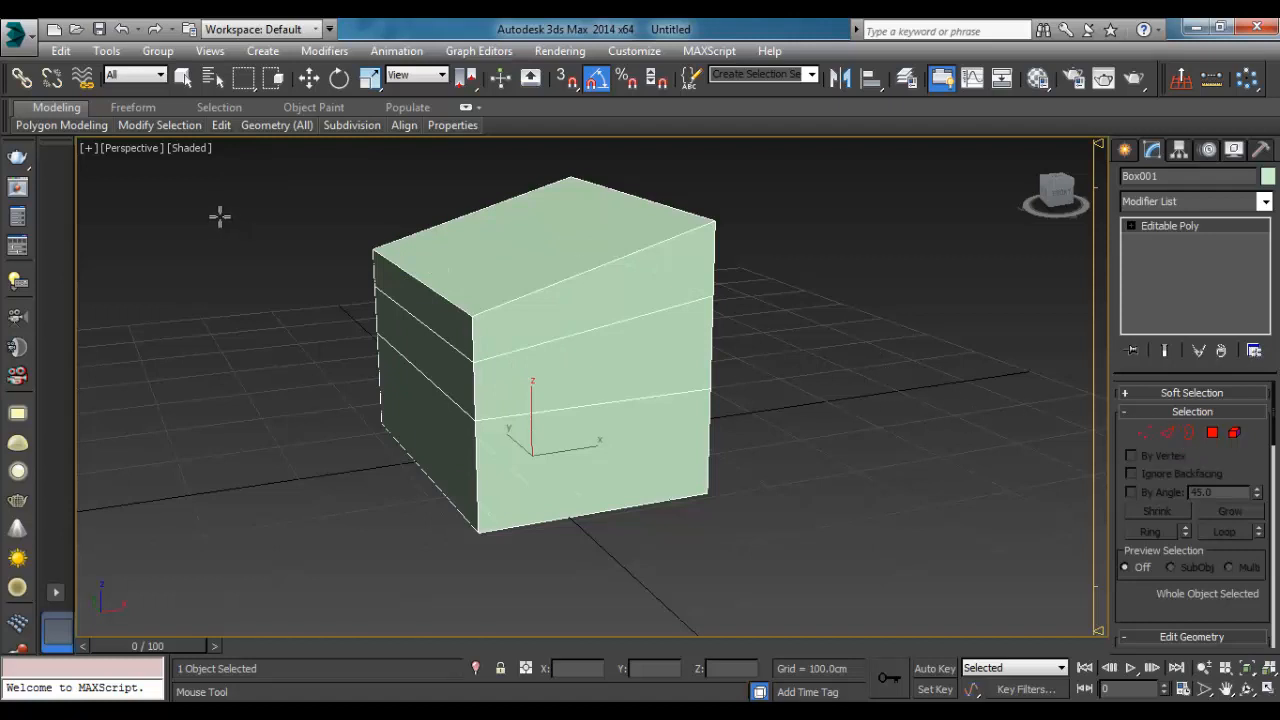
mouse_move(223, 128)
left_click(374, 172)
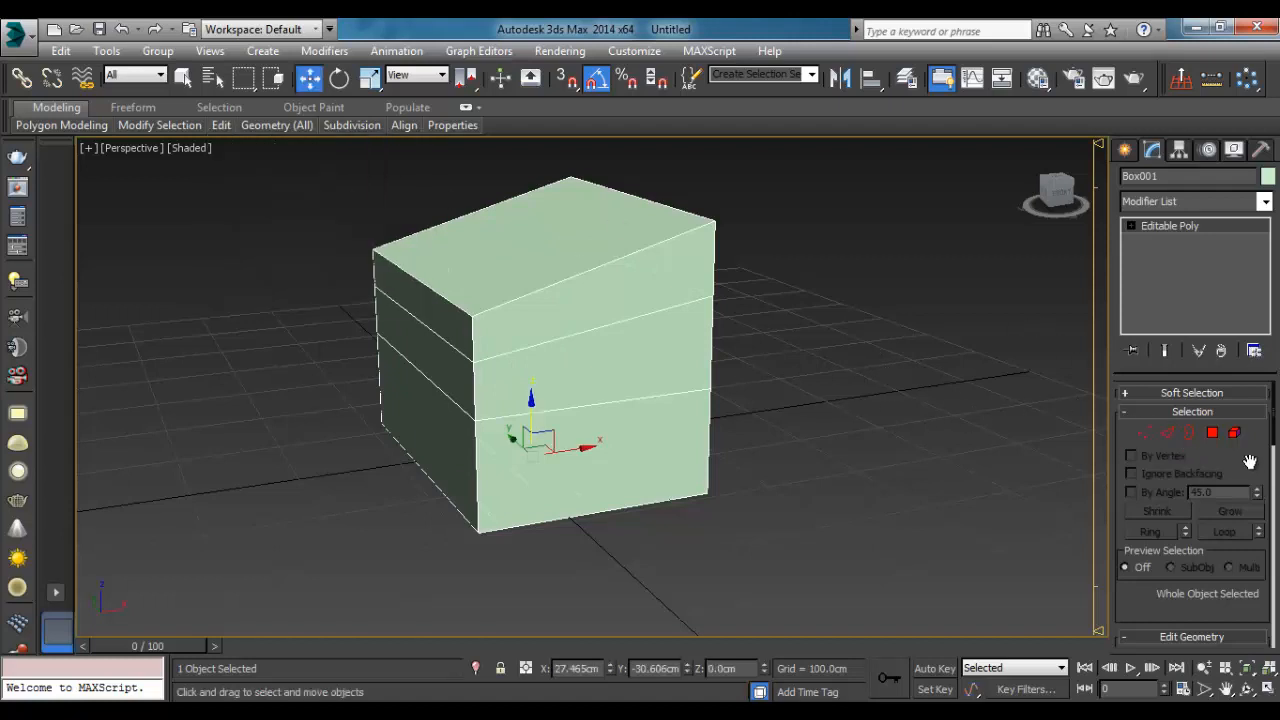
Step: Review the Edit Edges commands available for the newly inserted edge loop at edge level
scroll(1249, 500, "down", 10)
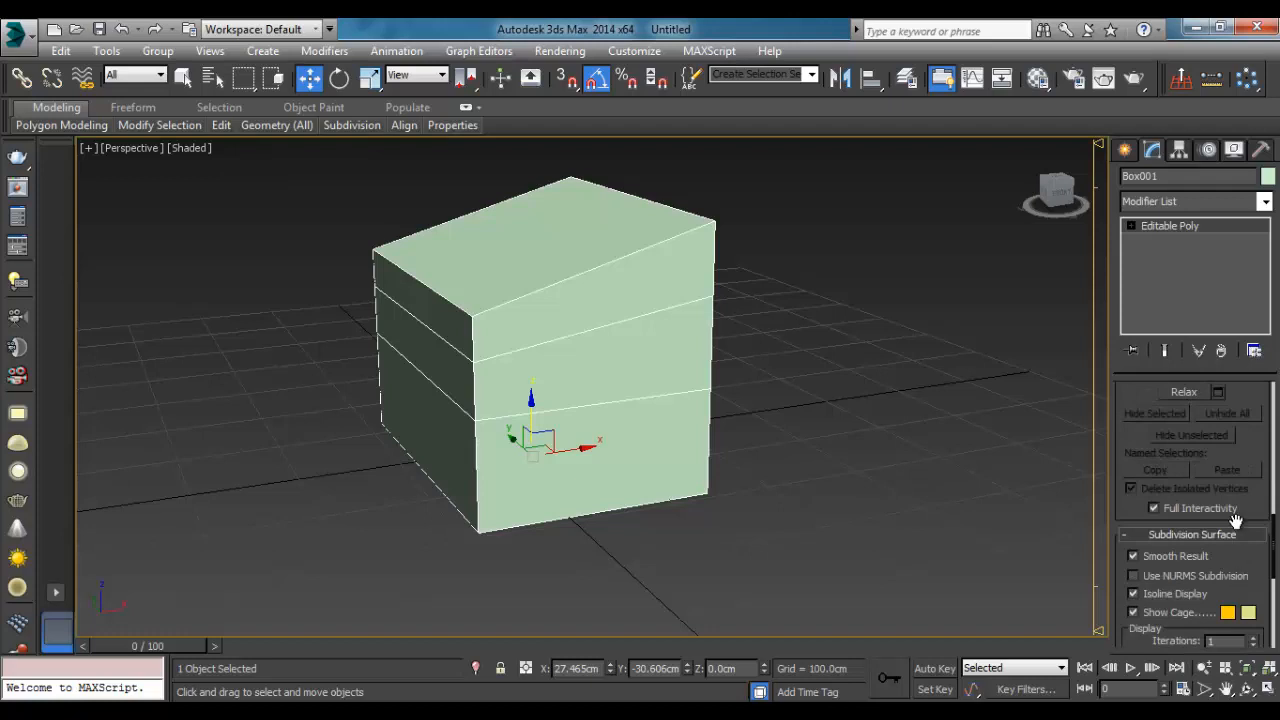
scroll(1238, 520, "up", 10)
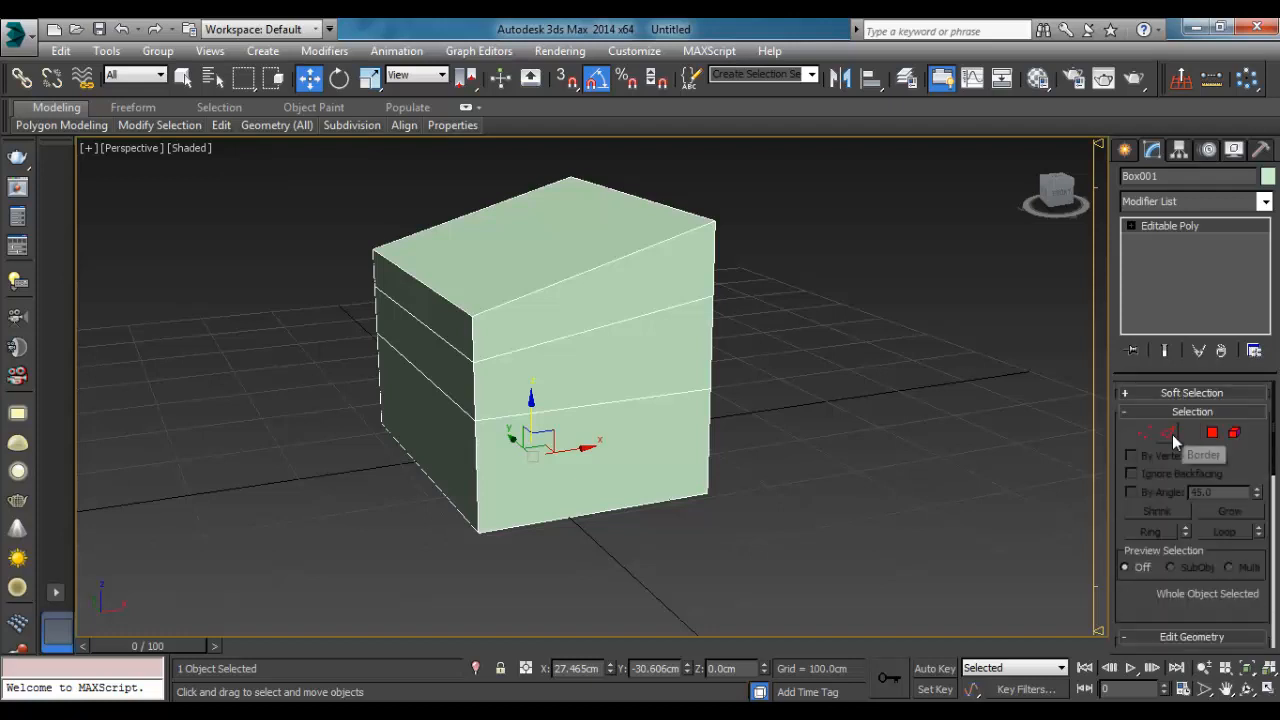
left_click(1168, 433)
scroll(1225, 580, "down", 10)
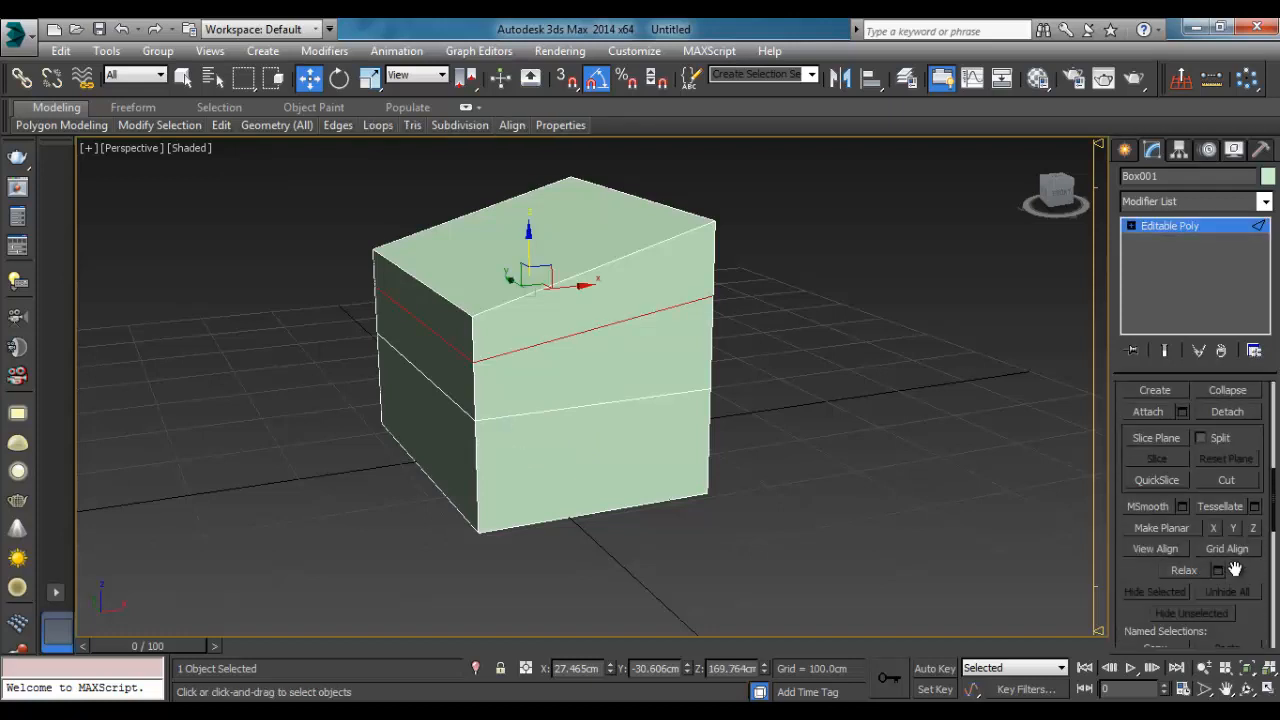
scroll(1238, 560, "down", 3)
scroll(1240, 586, "up", 5)
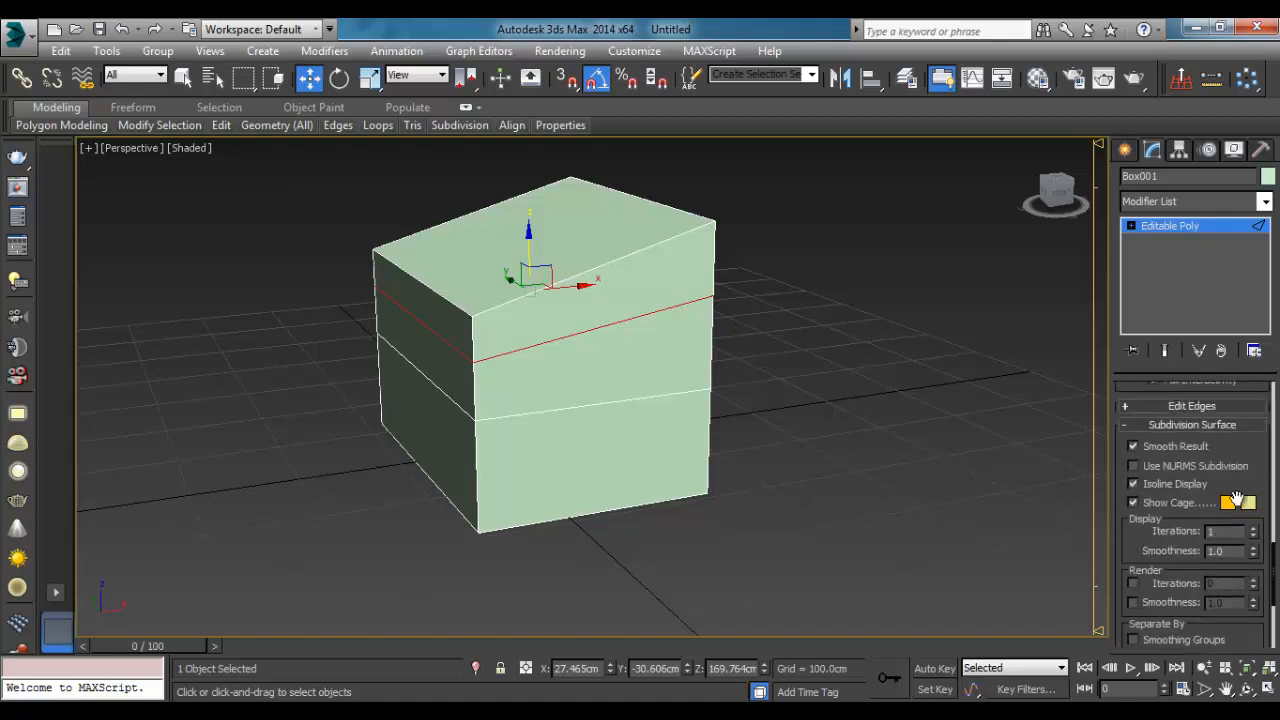
left_click(1220, 425)
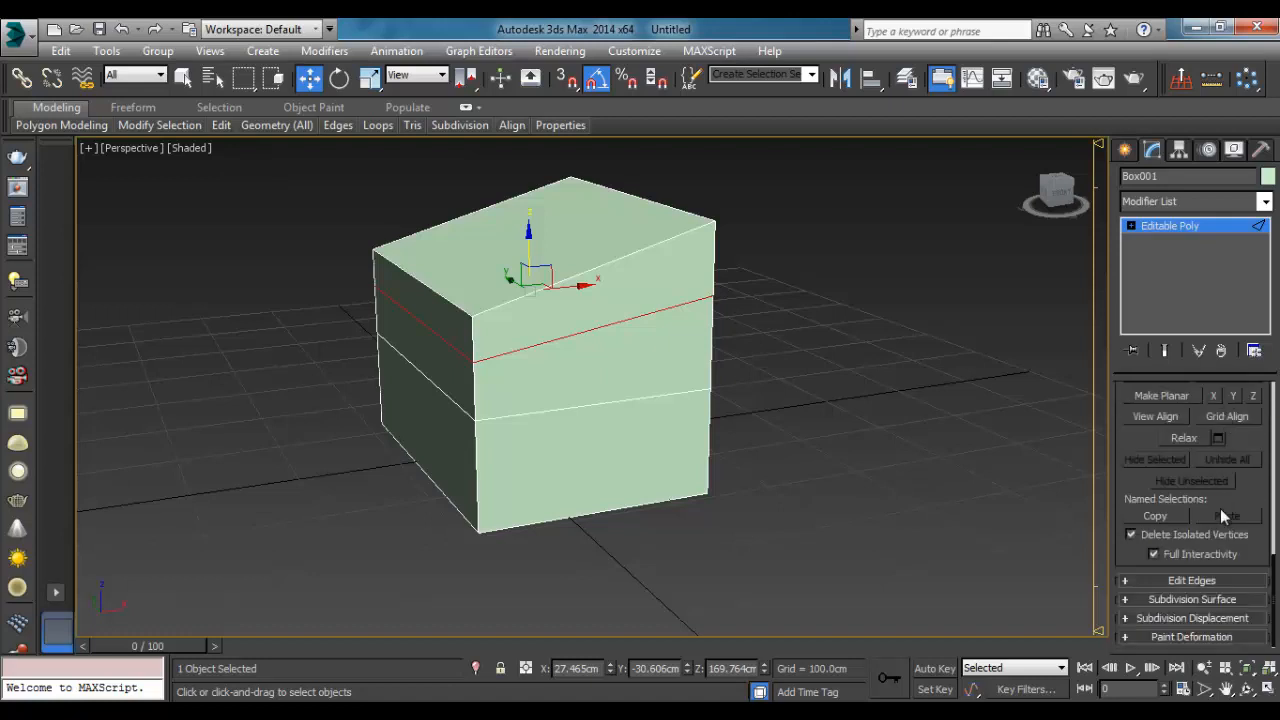
left_click(1209, 577)
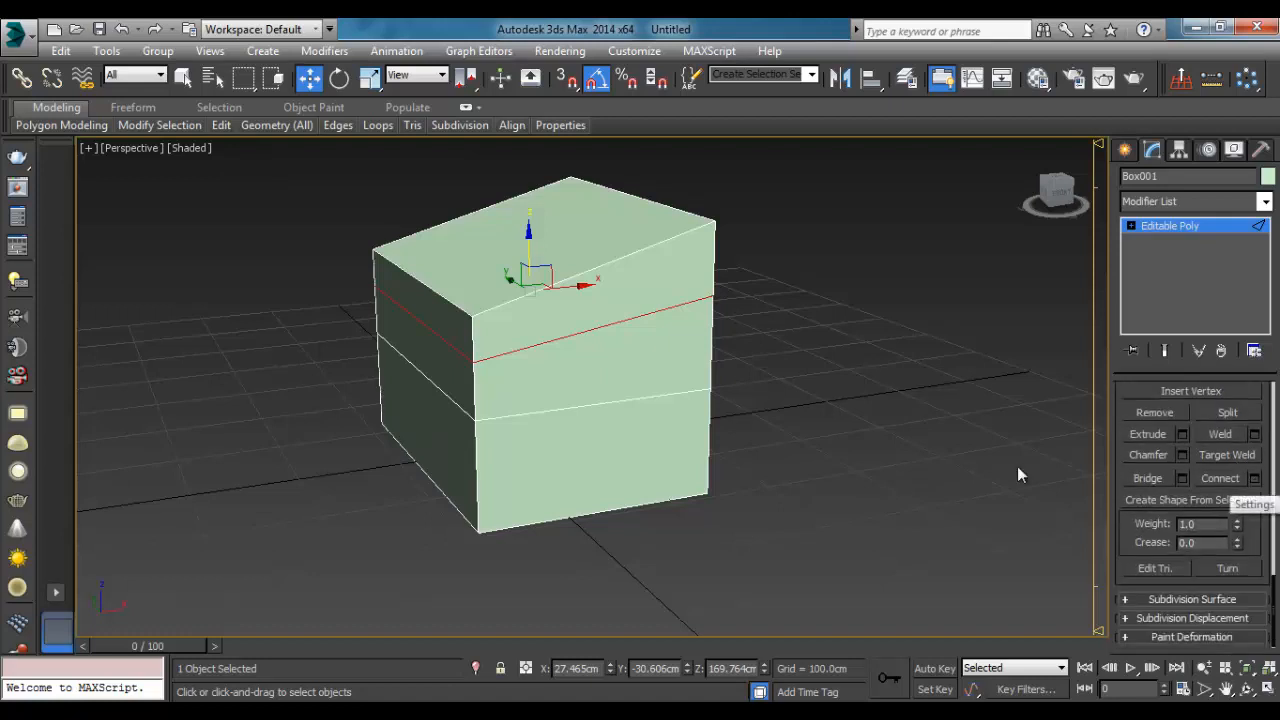
middle_click_drag(1014, 462, 897, 434, "alt")
scroll(1120, 420, "up", 10)
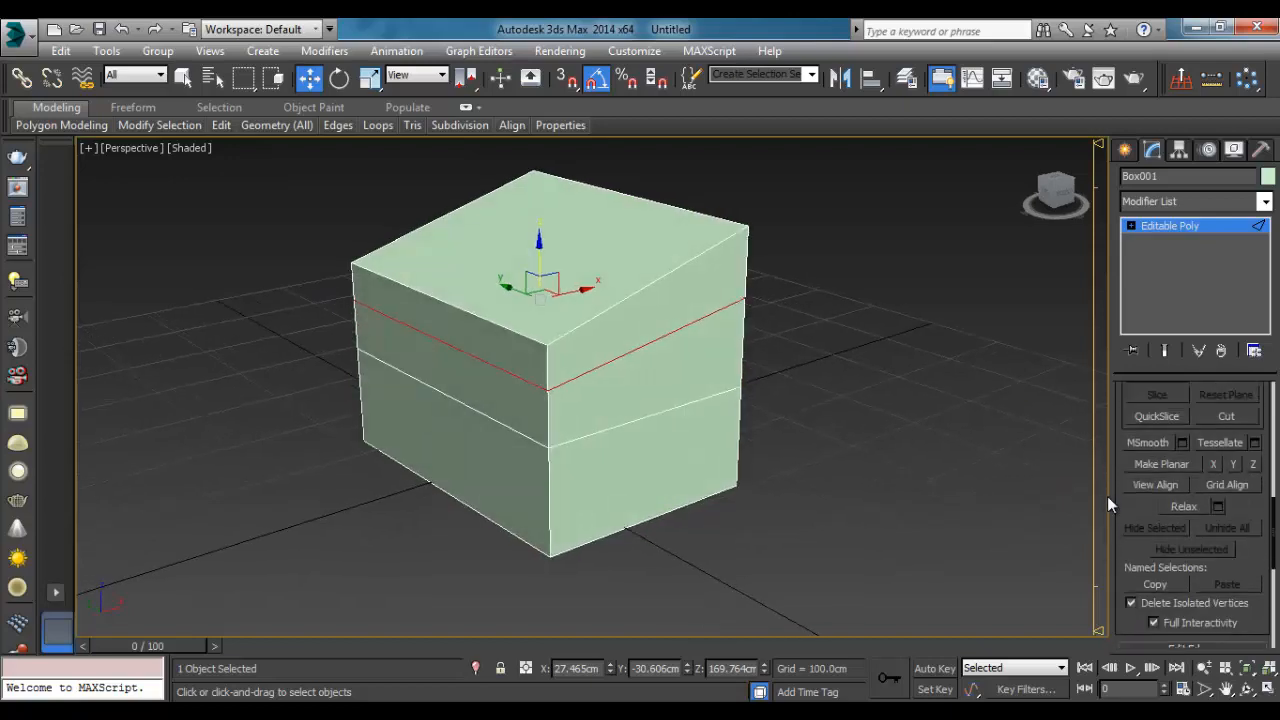
Step: Raise the upper edge loop's four vertices to about Z 194 cm in the Front view, closer to the sloped top
left_click(1144, 432)
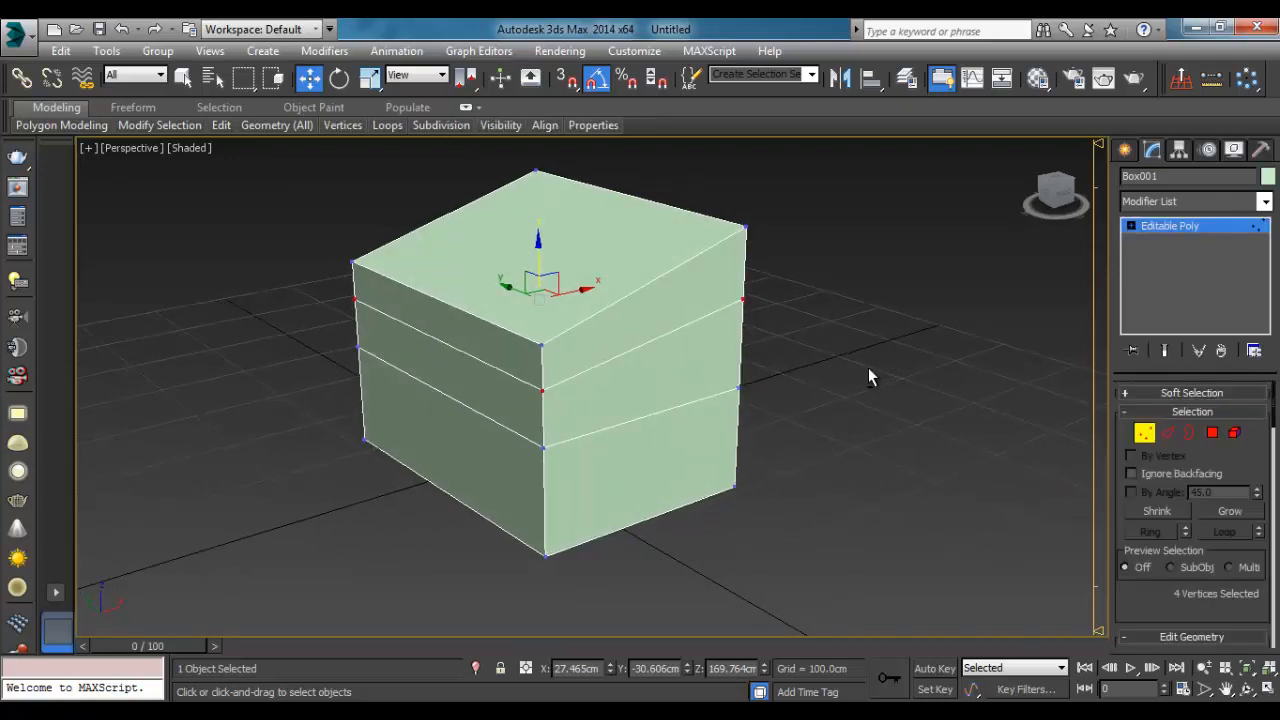
middle_click_drag(868, 367, 373, 328, "alt")
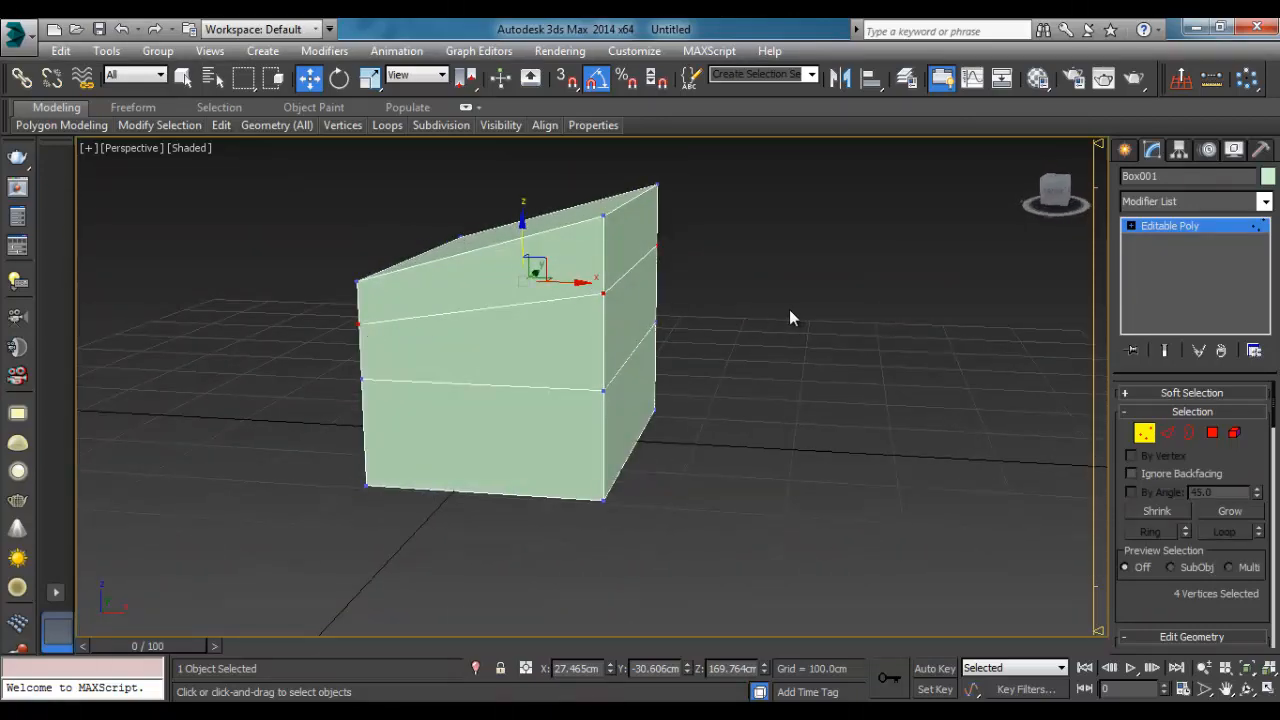
key("f")
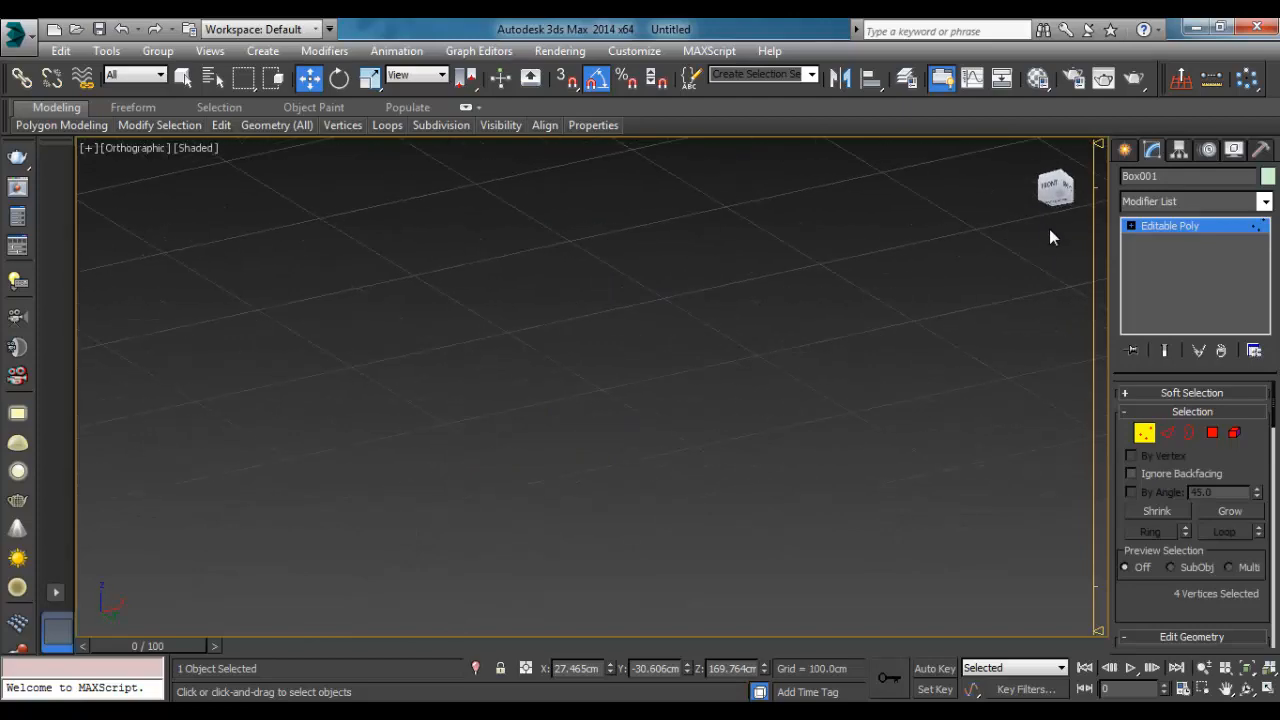
left_click(1050, 187)
middle_click_drag(812, 296, 762, 312)
scroll(762, 312, "down", 5)
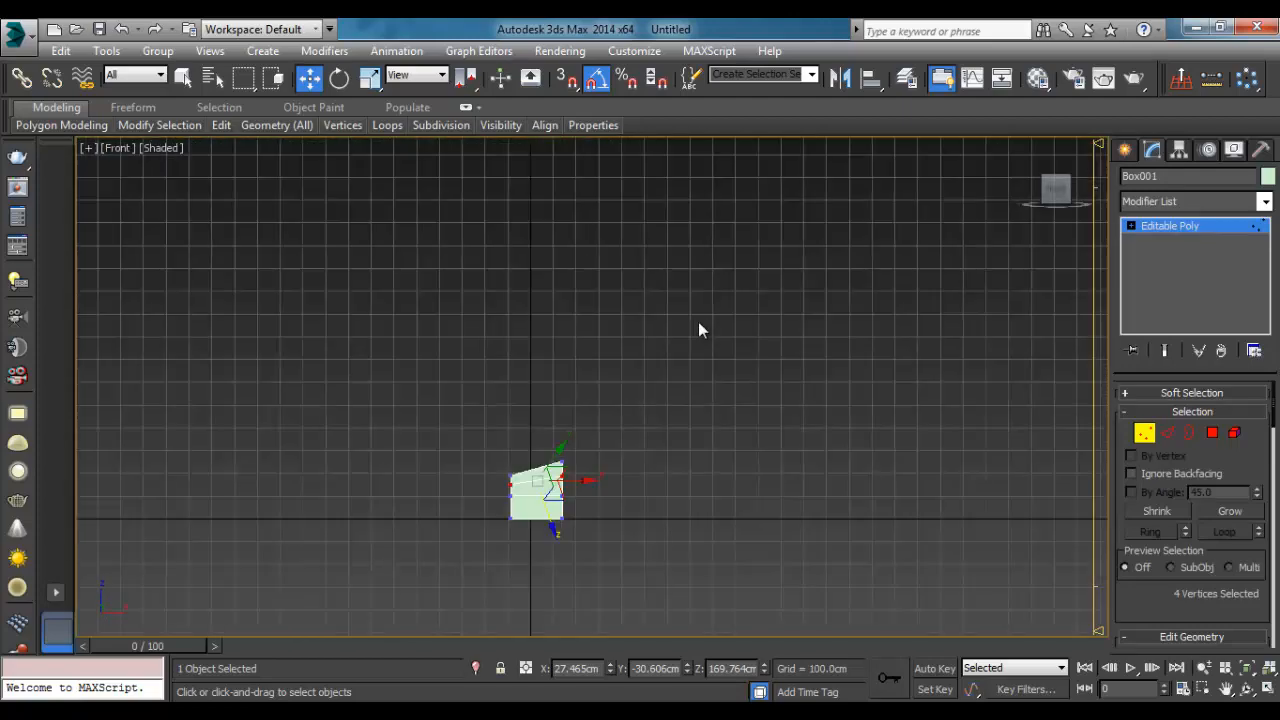
scroll(651, 383, "up", 8)
scroll(494, 354, "up", 2)
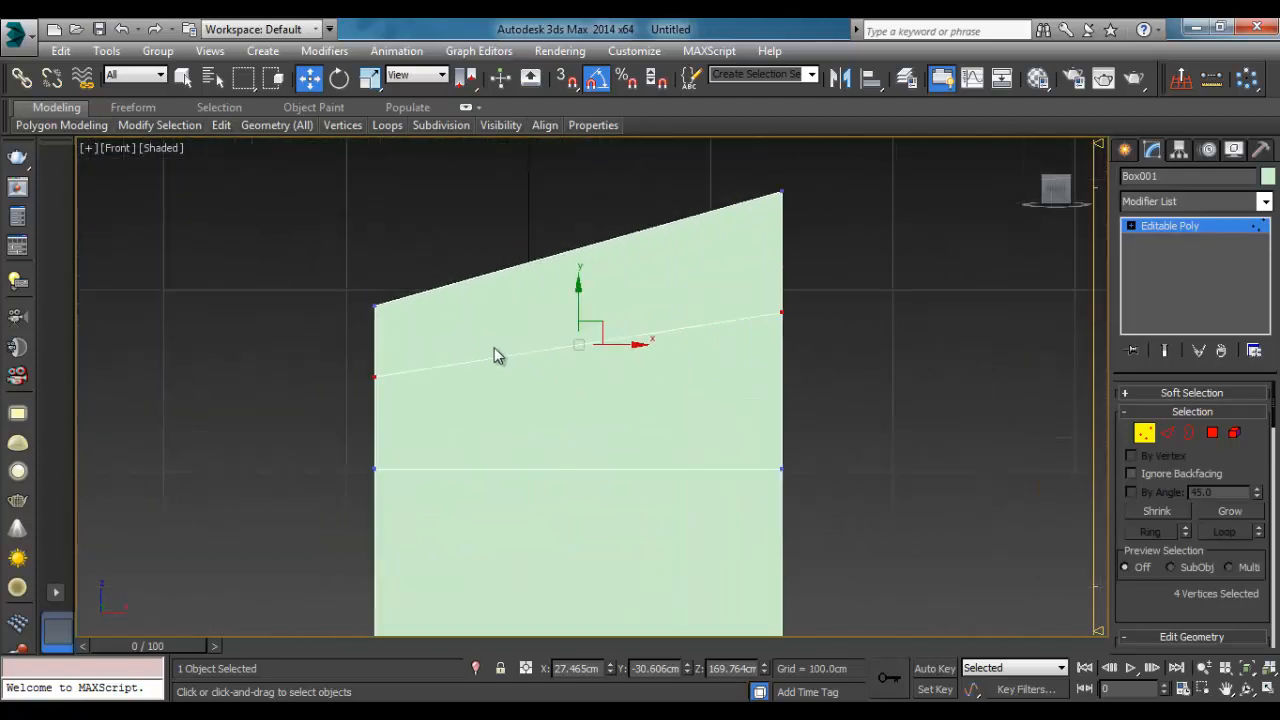
left_click_drag(586, 260, 588, 266)
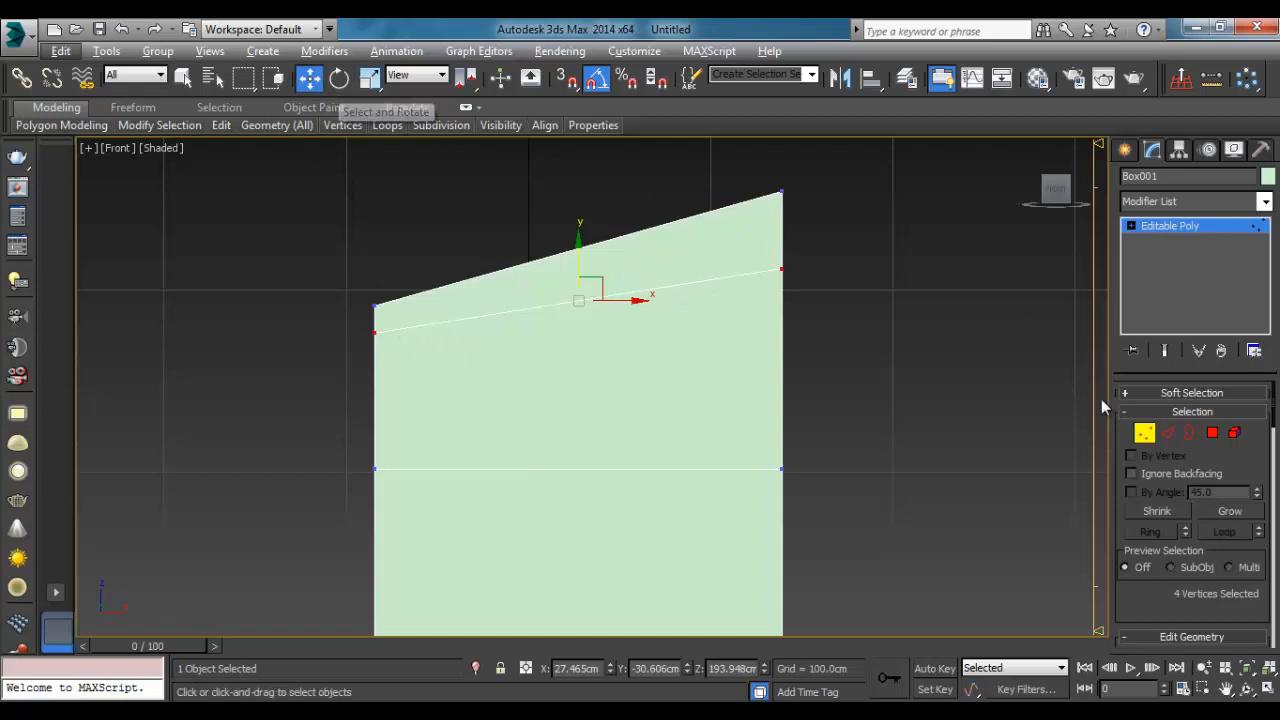
Step: Try to rotate the upper edge loop toward the top's slope without a constraint, and undo the rotation
left_click(1167, 437)
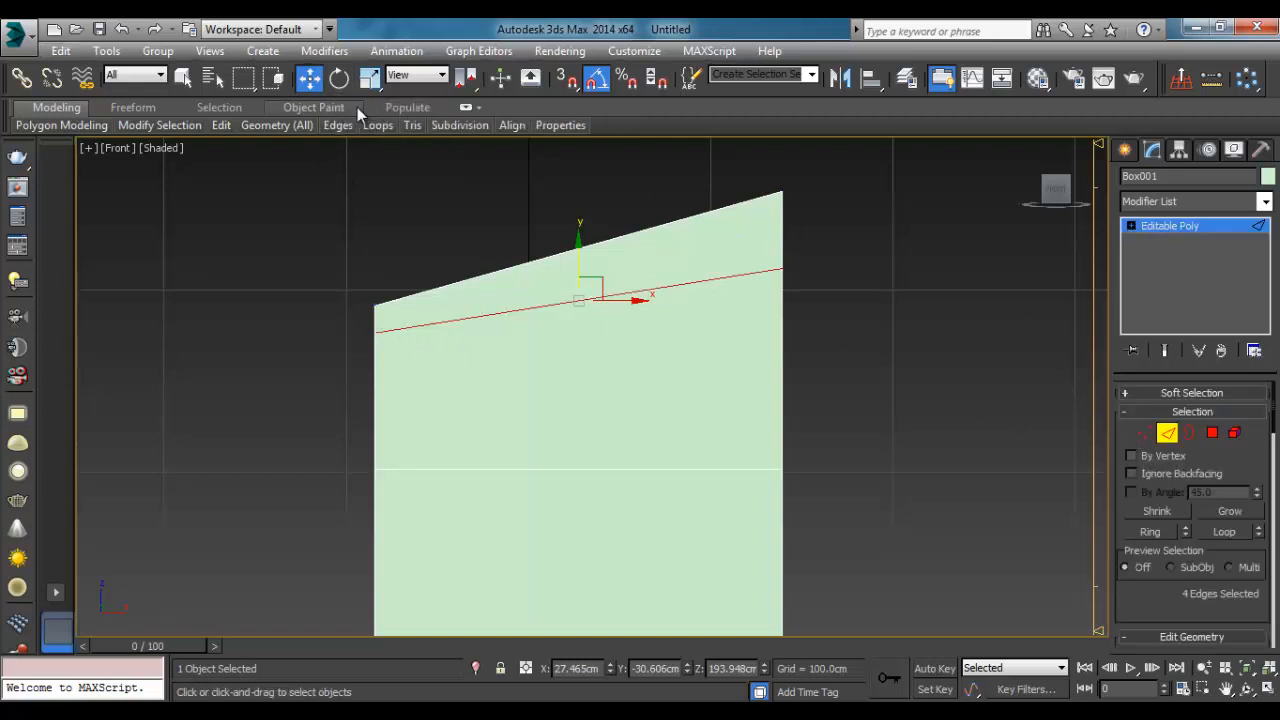
left_click(339, 78)
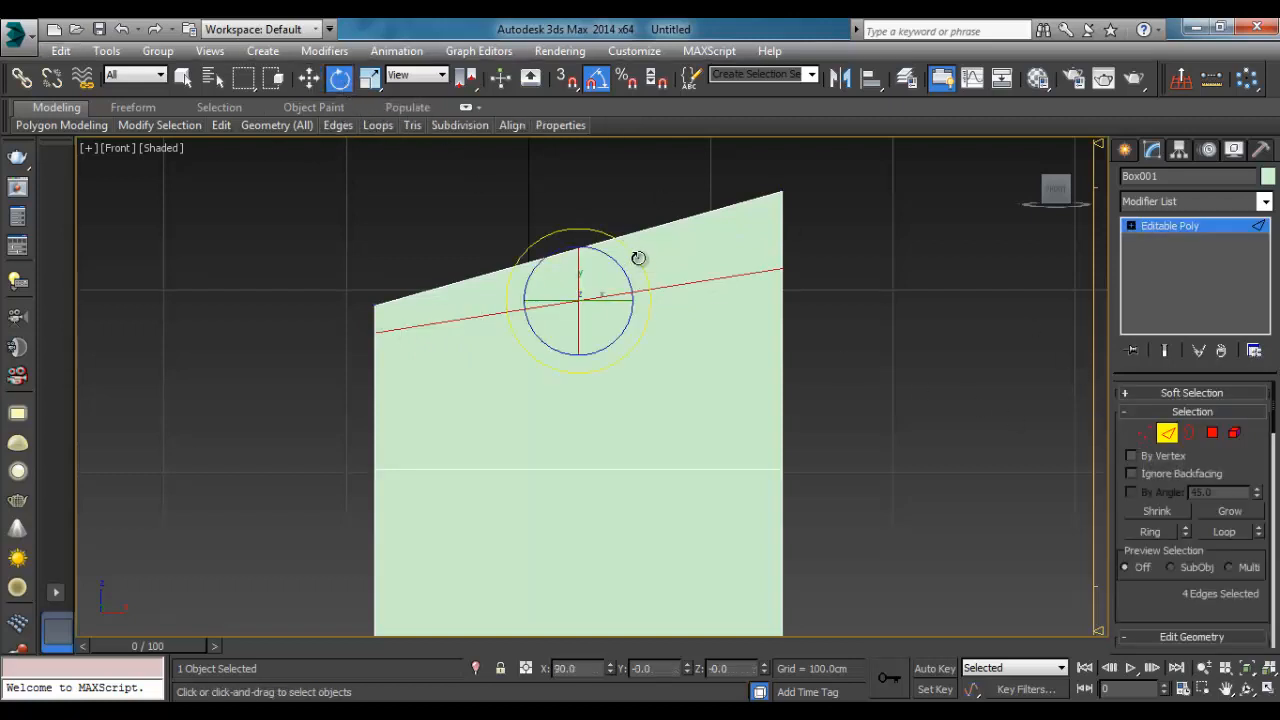
left_click_drag(640, 257, 651, 251)
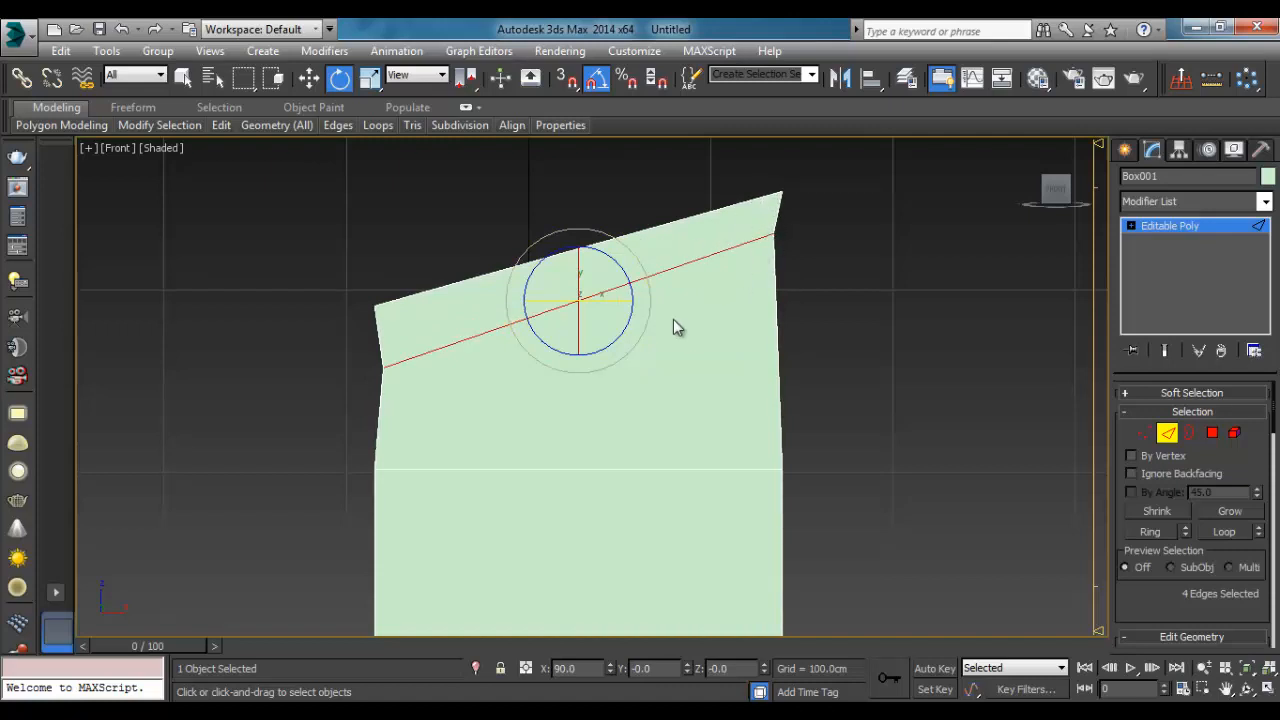
key("ctrl+z")
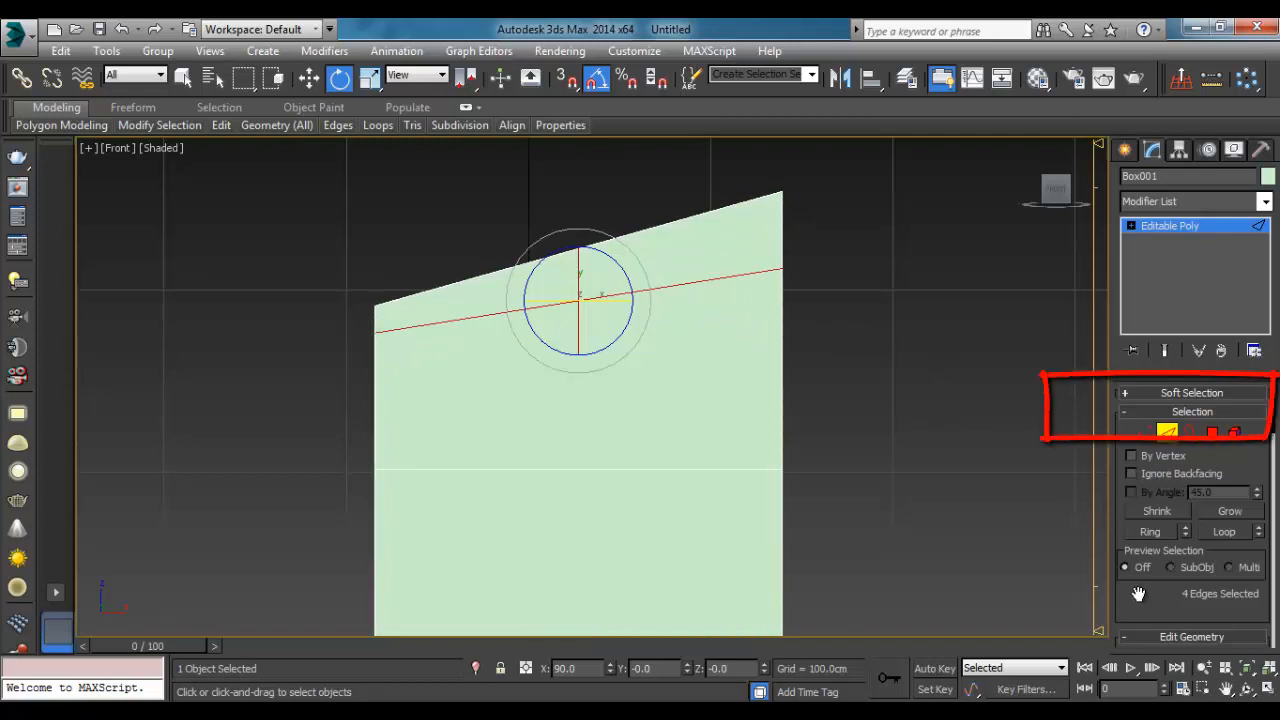
Step: Set the Edit Geometry constraint to Edge and rotate the upper loop about 5 degrees toward the top's slope
scroll(1138, 594, "down", 5)
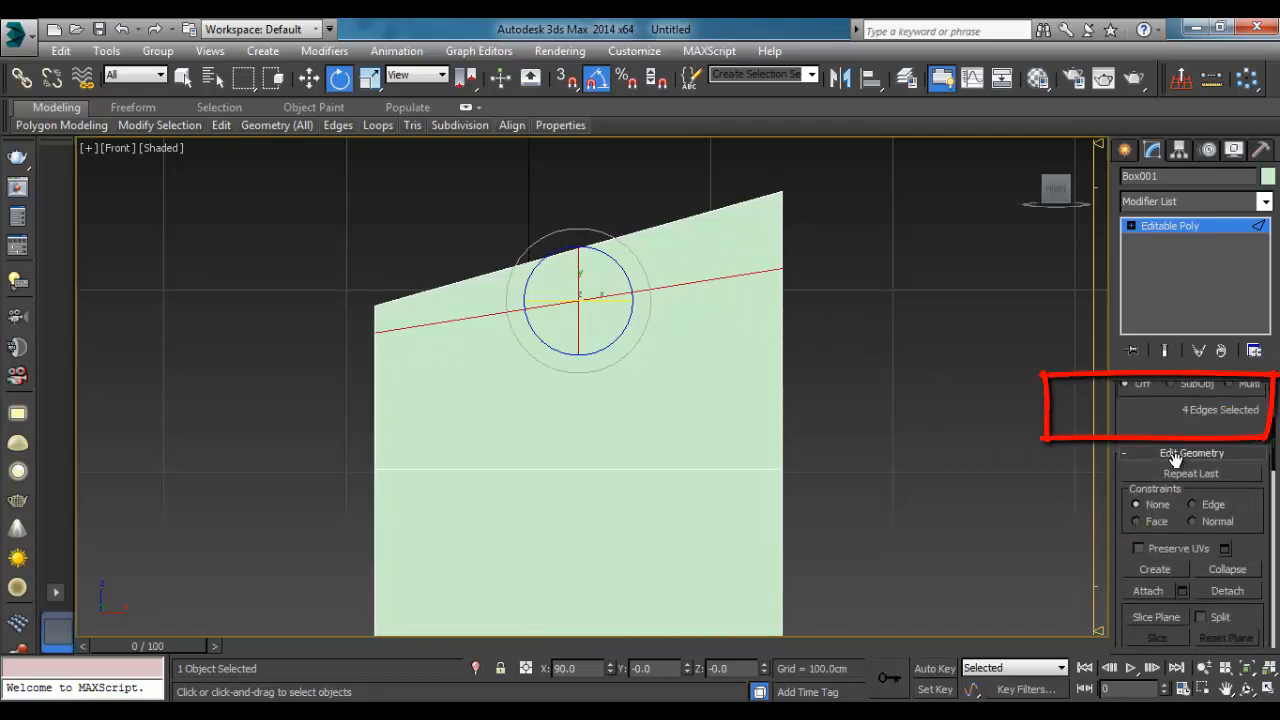
scroll(1186, 451, "down", 2)
scroll(1197, 468, "up", 3)
scroll(1203, 505, "down", 6)
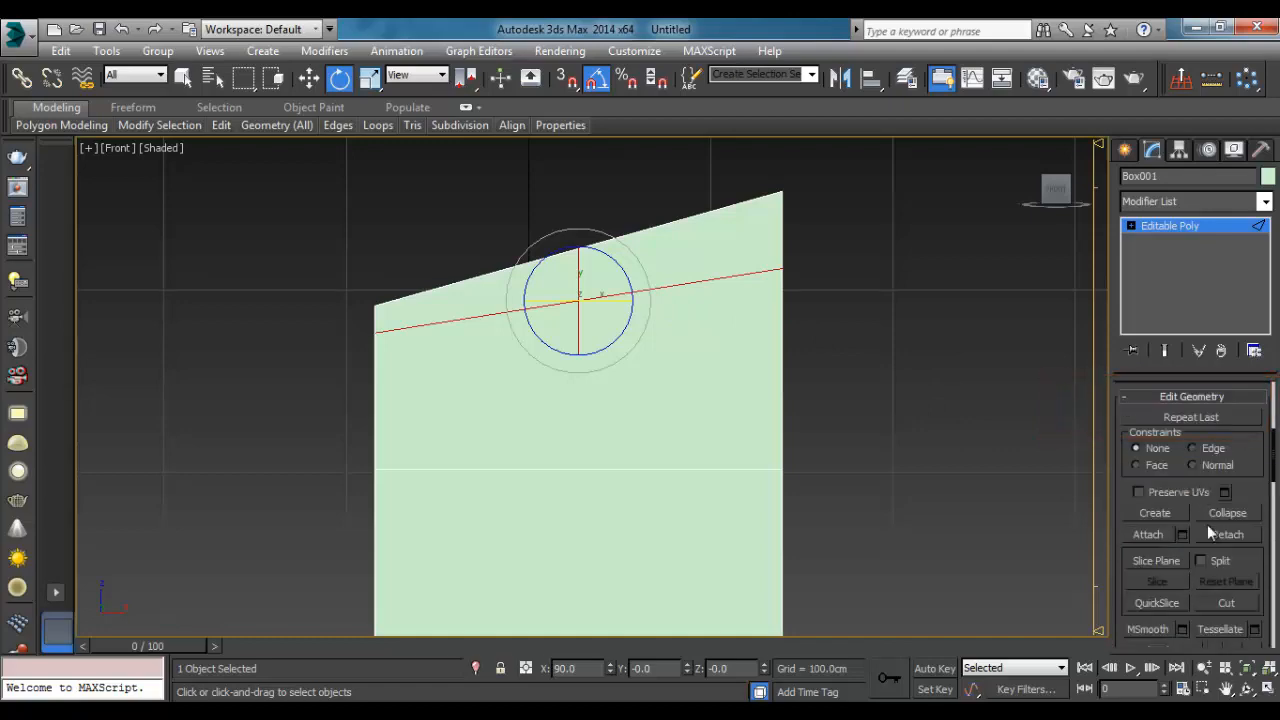
scroll(1172, 506, "up", 5)
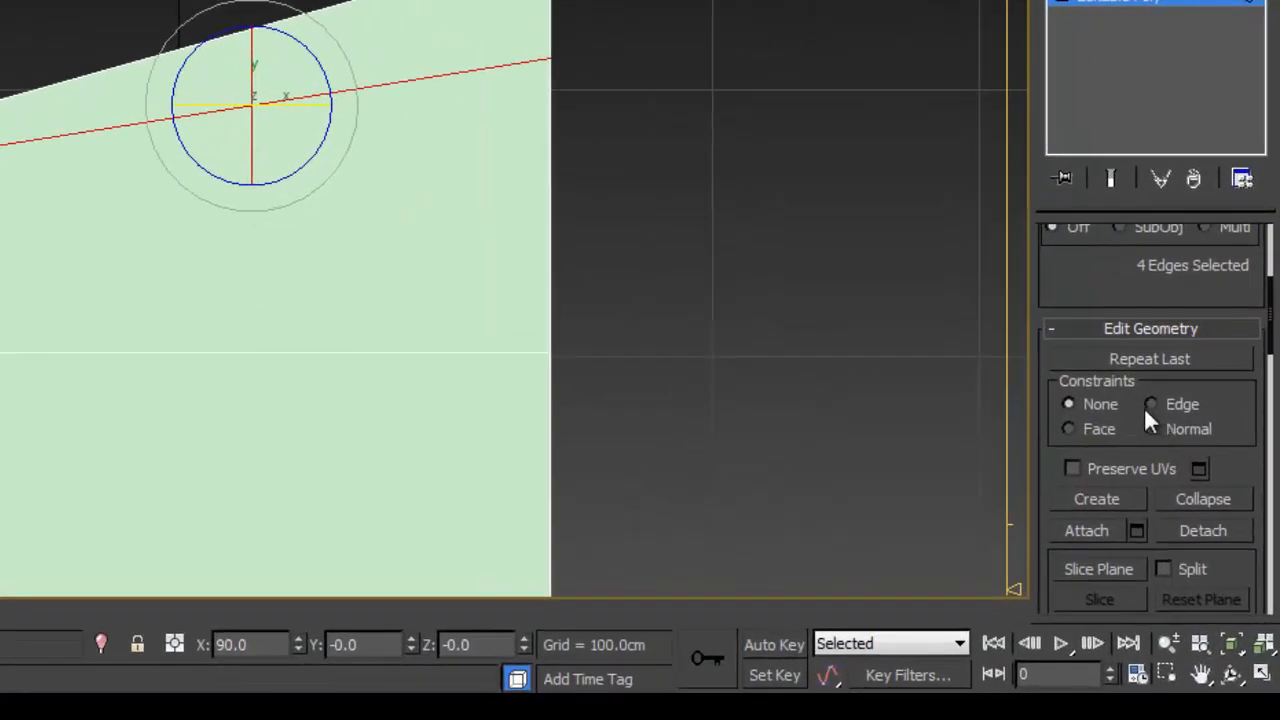
left_click(1148, 404)
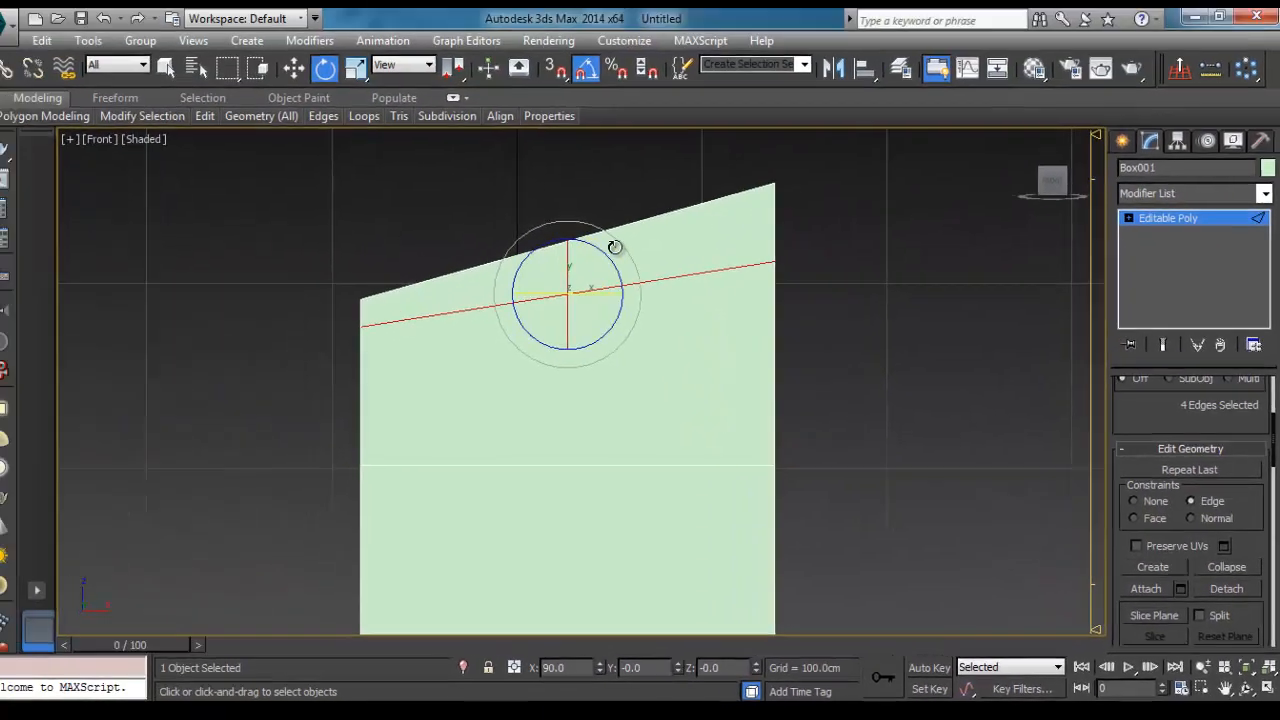
left_click_drag(473, 138, 470, 135)
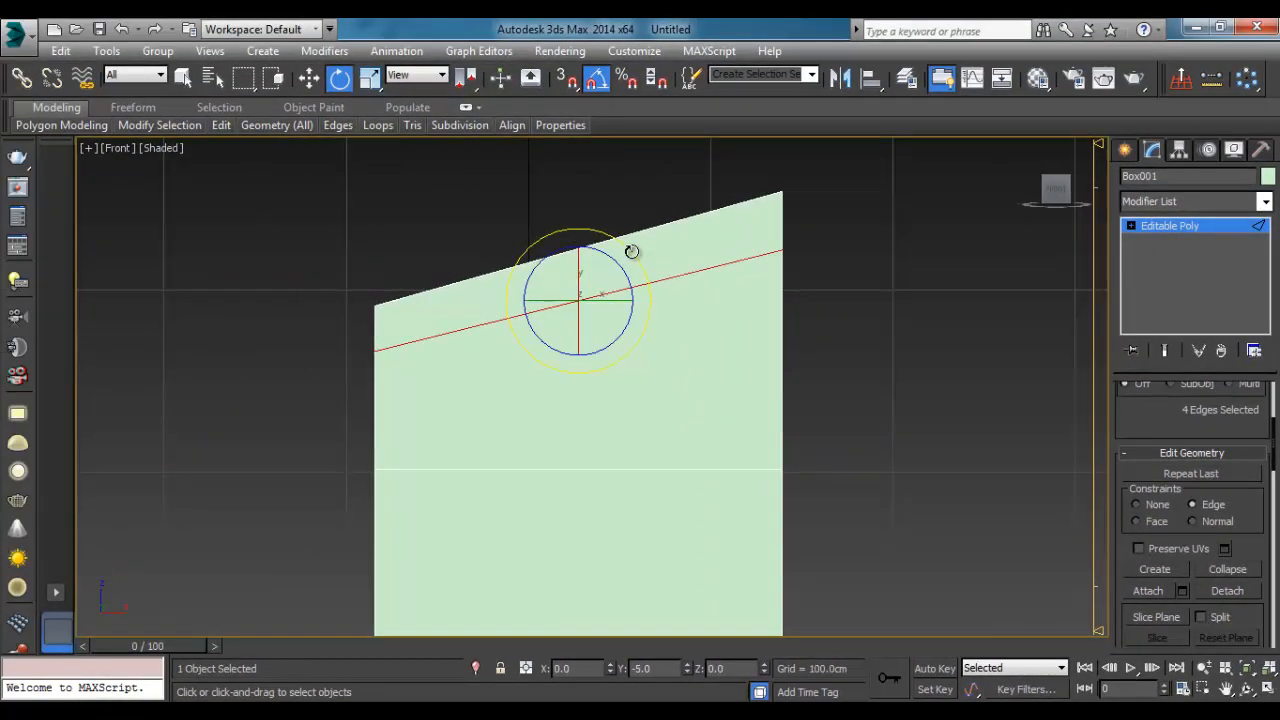
Step: Move the upper loop up about 12.8 cm, rotate it about 2.3 degrees more without angle snap to parallel the sloped top, and leave edge level
left_click_drag(632, 252, 578, 236)
key("w")
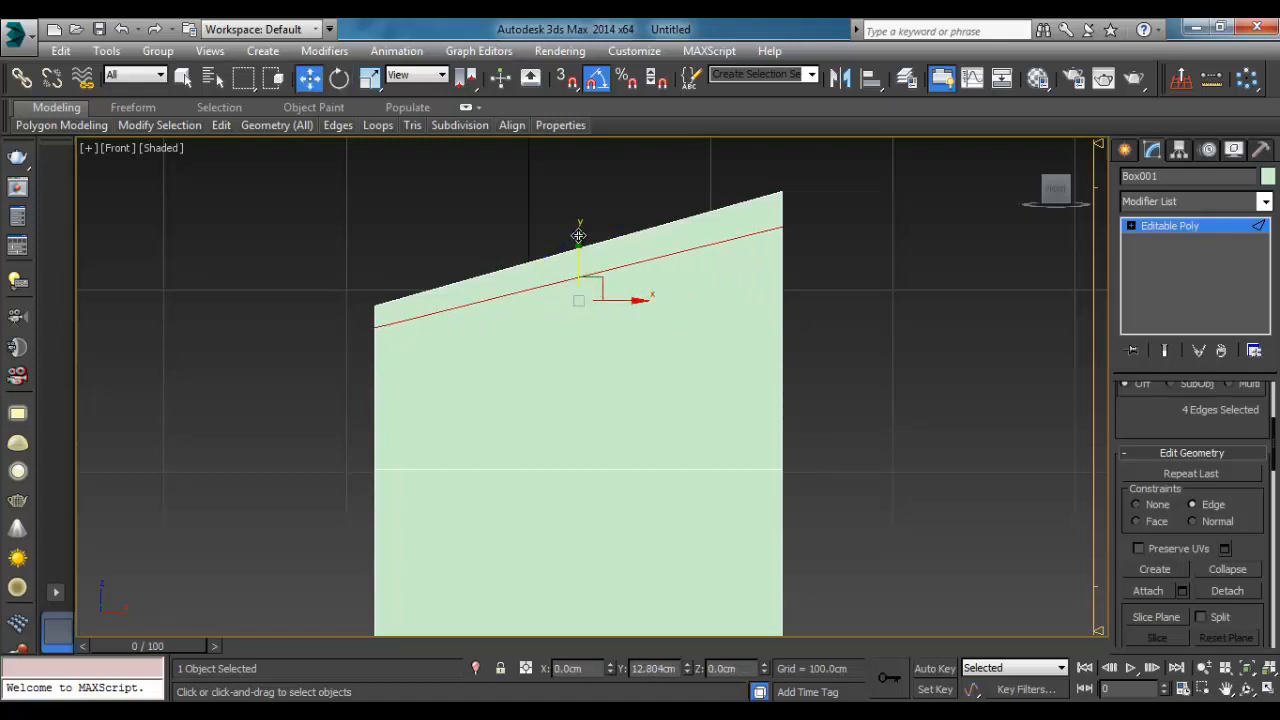
key("e")
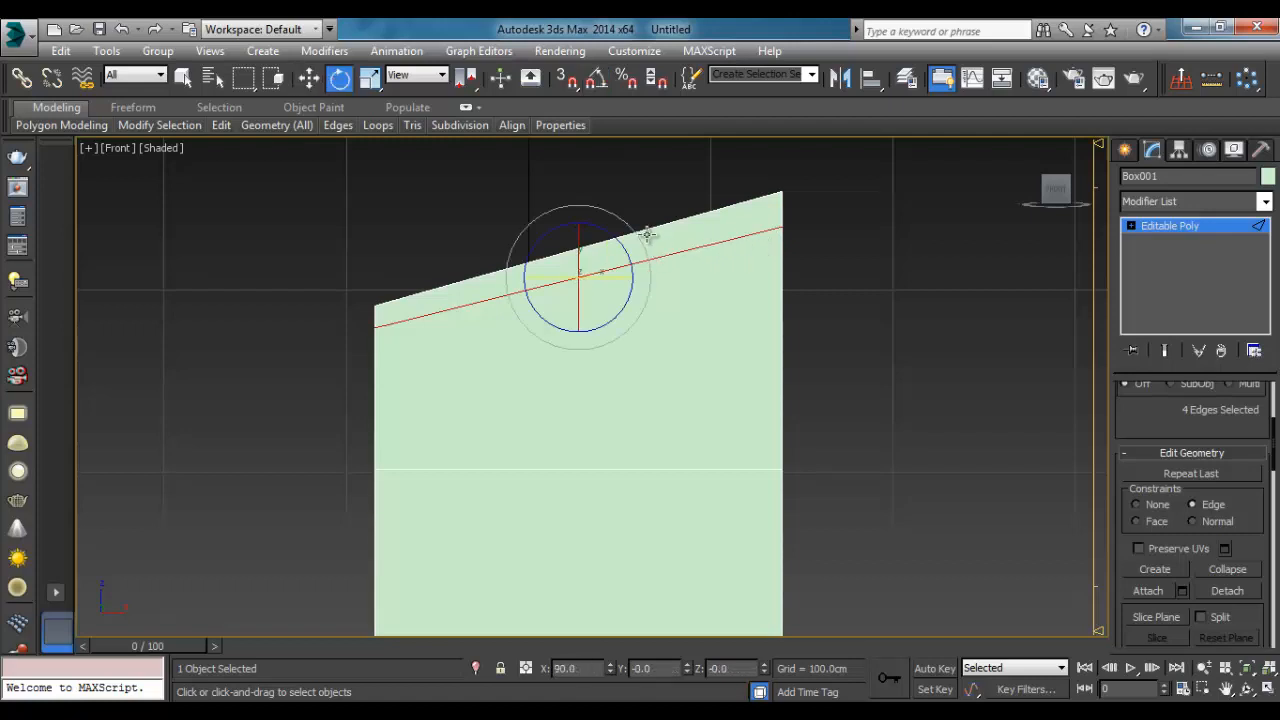
left_click_drag(643, 229, 638, 224)
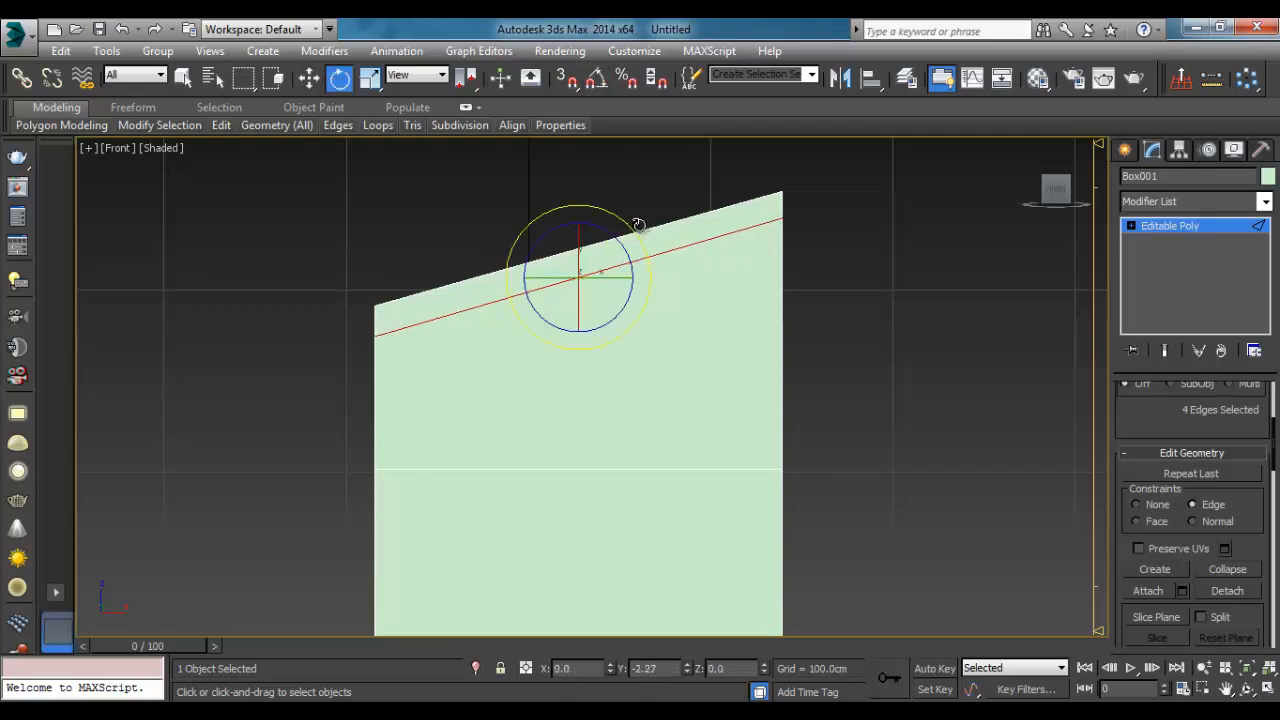
scroll(600, 230, "up", 5)
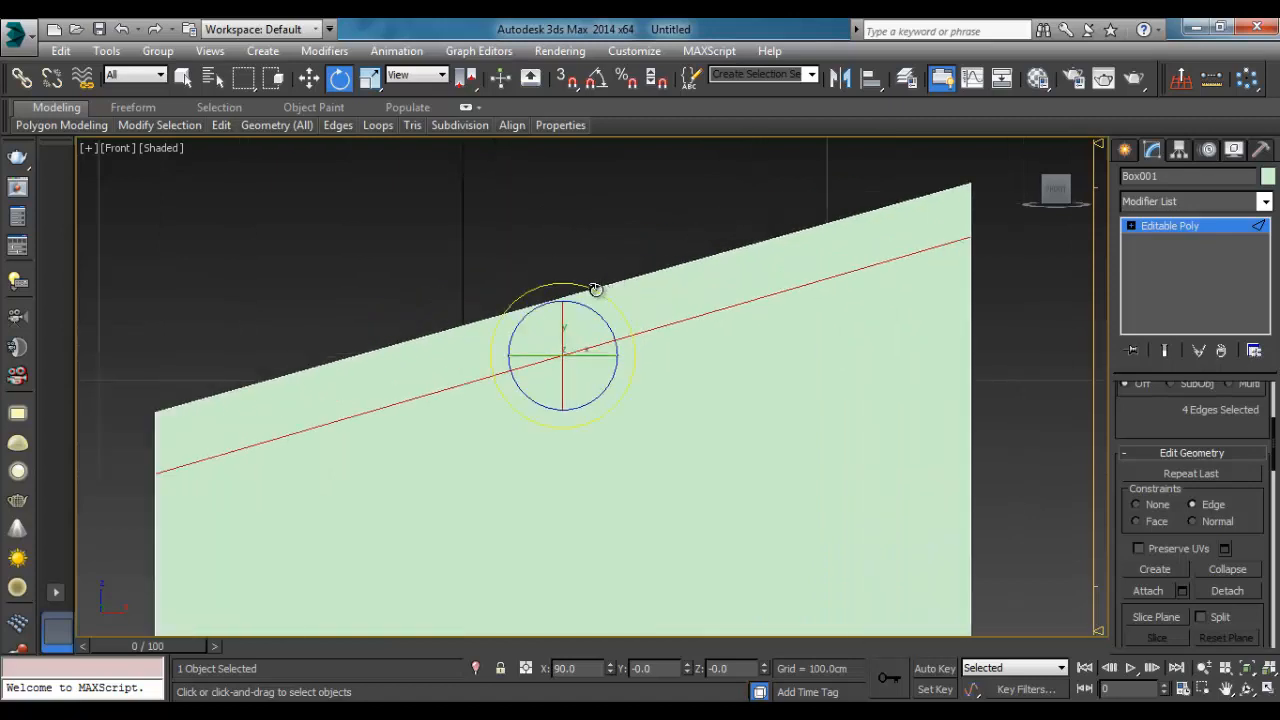
left_click(596, 289)
scroll(743, 318, "down", 5)
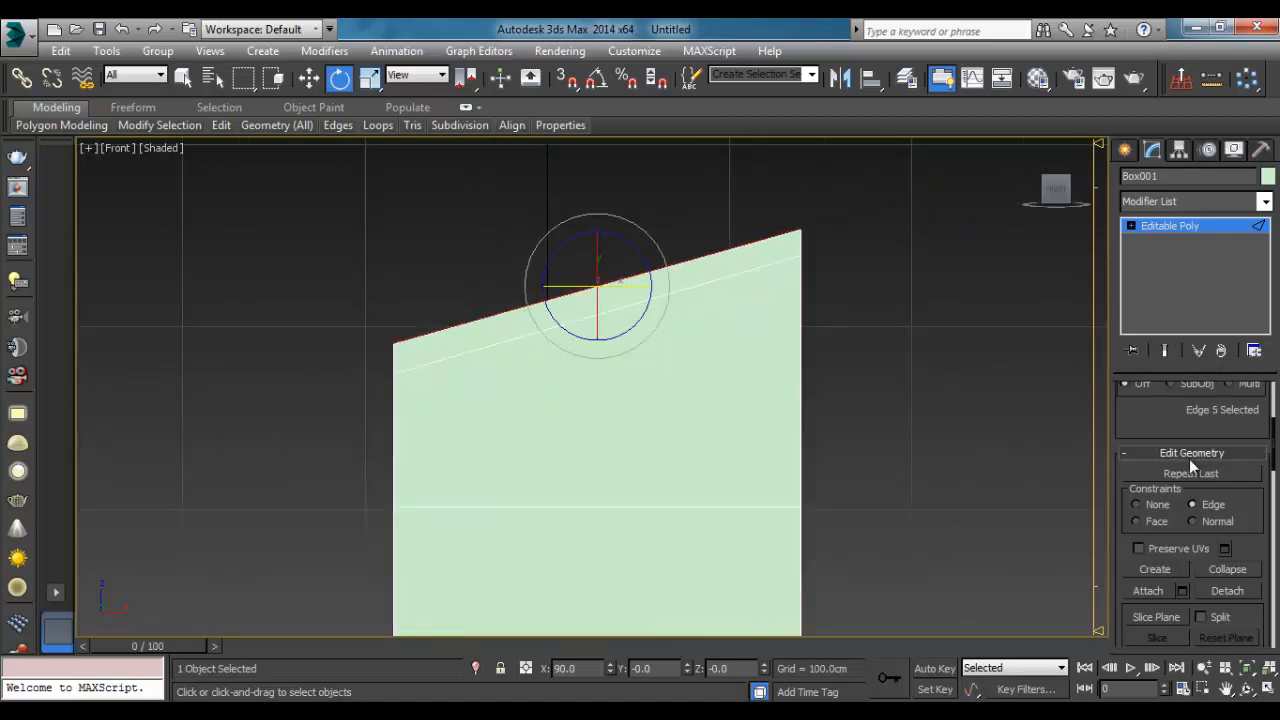
scroll(1189, 459, "up", 5)
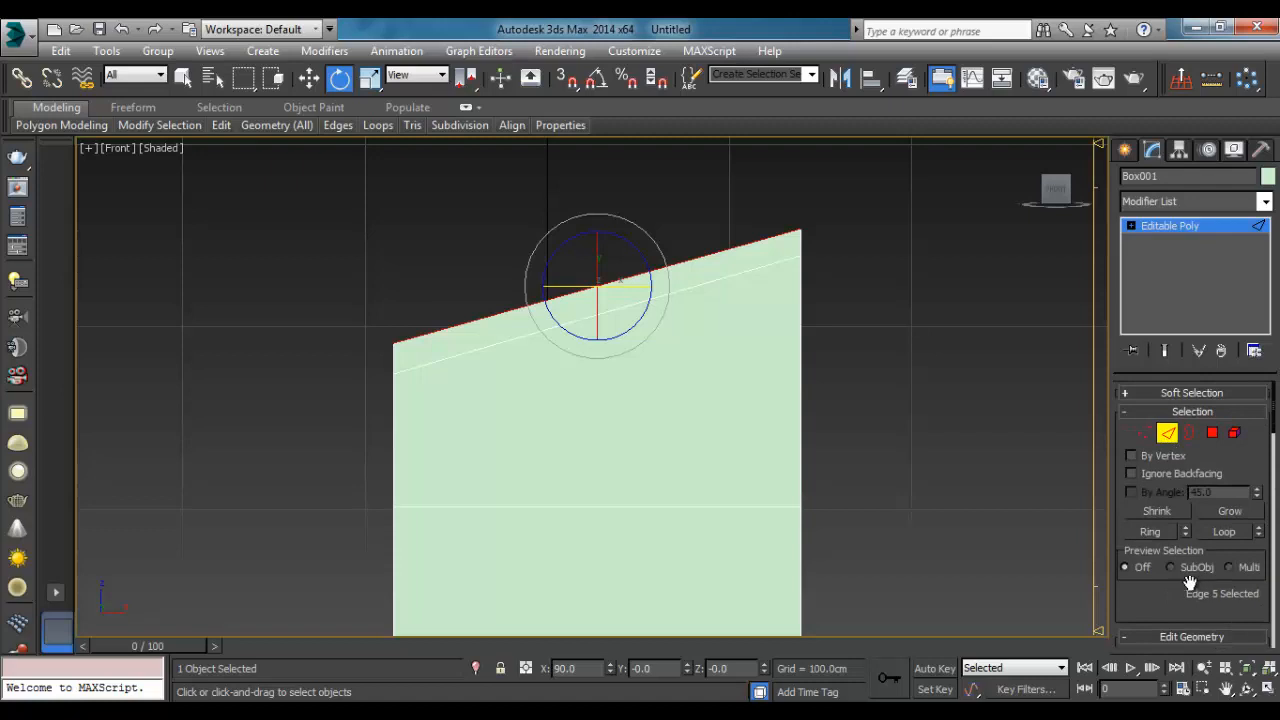
scroll(1190, 583, "down", 5)
scroll(1167, 538, "up", 5)
left_click(1167, 433)
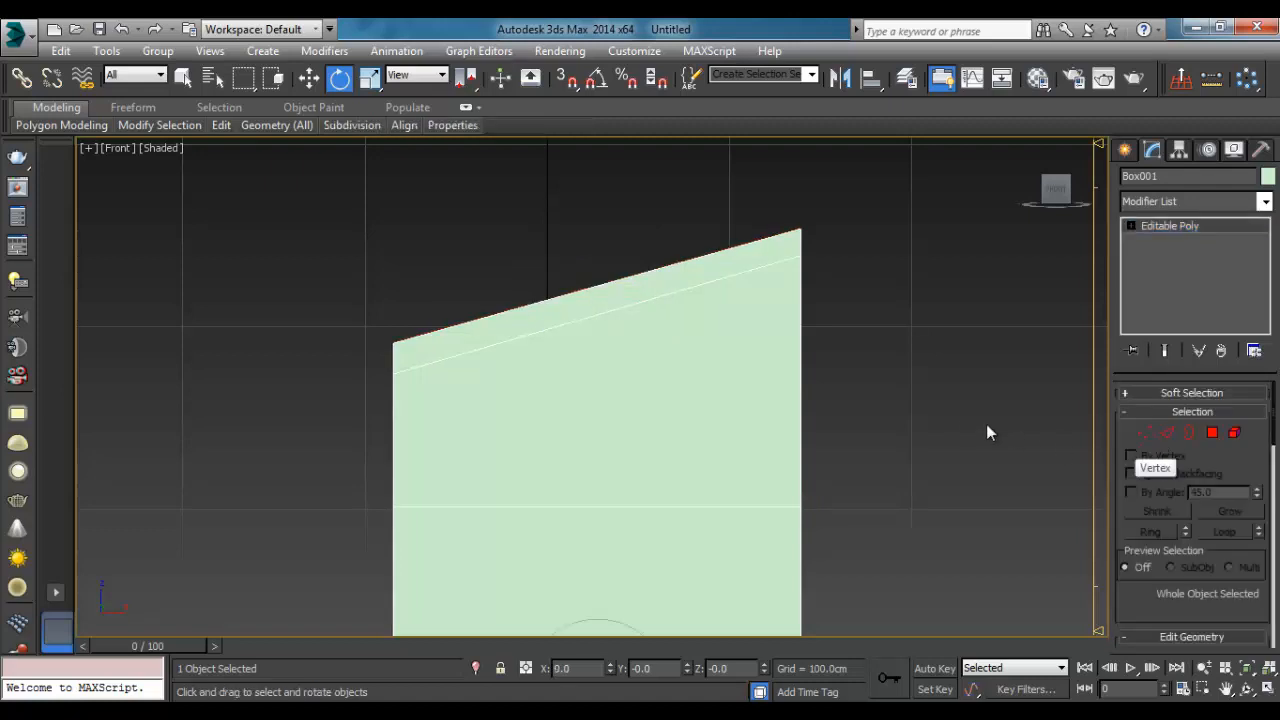
Step: Insert a vertical SwiftLoop edge loop around the middle of the box in the Perspective view, crossing the front and sloped top
key("p")
middle_click_drag(608, 407, 786, 452, "alt")
key("w")
middle_click_drag(786, 340, 900, 290, "alt")
left_click(1170, 440)
middle_click_drag(840, 400, 901, 452, "alt")
mouse_move(226, 128)
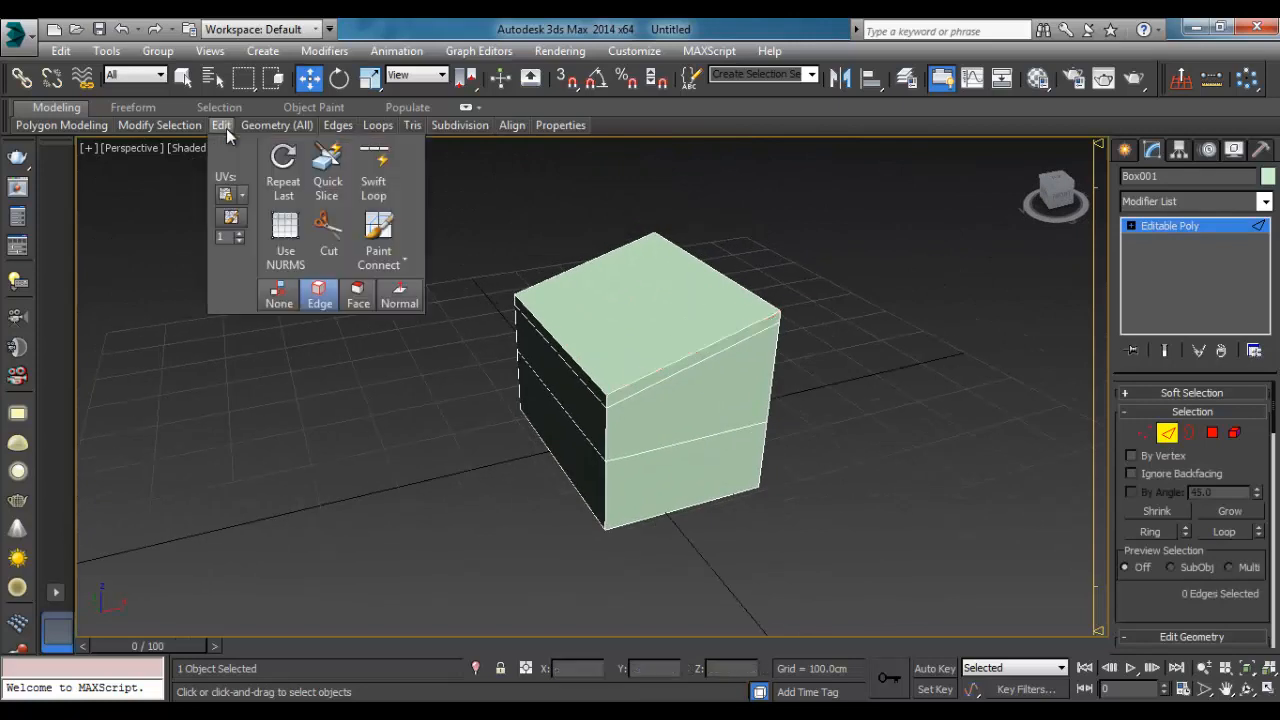
left_click(373, 172)
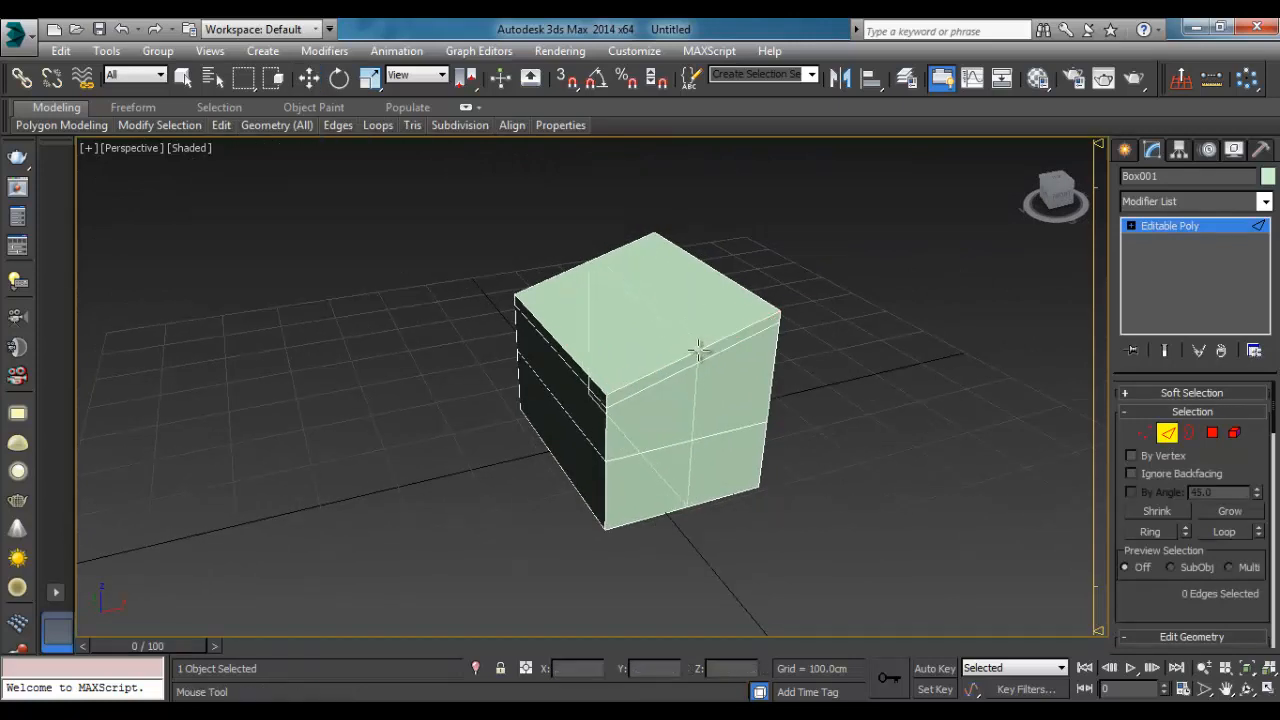
left_click(698, 348)
Step: Switch to the vertical loop's vertices, end SwiftLoop, and close the MAXScript error message and script editor
left_click(1168, 440)
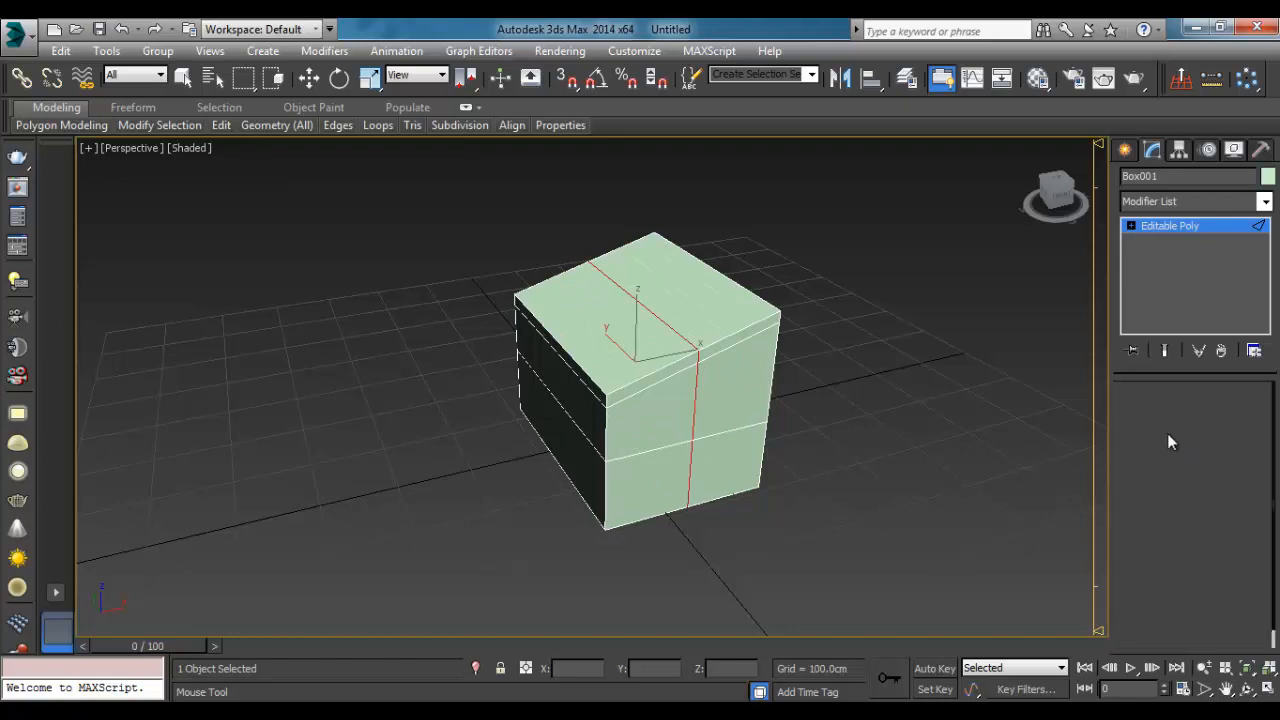
left_click(1146, 432)
middle_click_drag(614, 449, 591, 439, "alt")
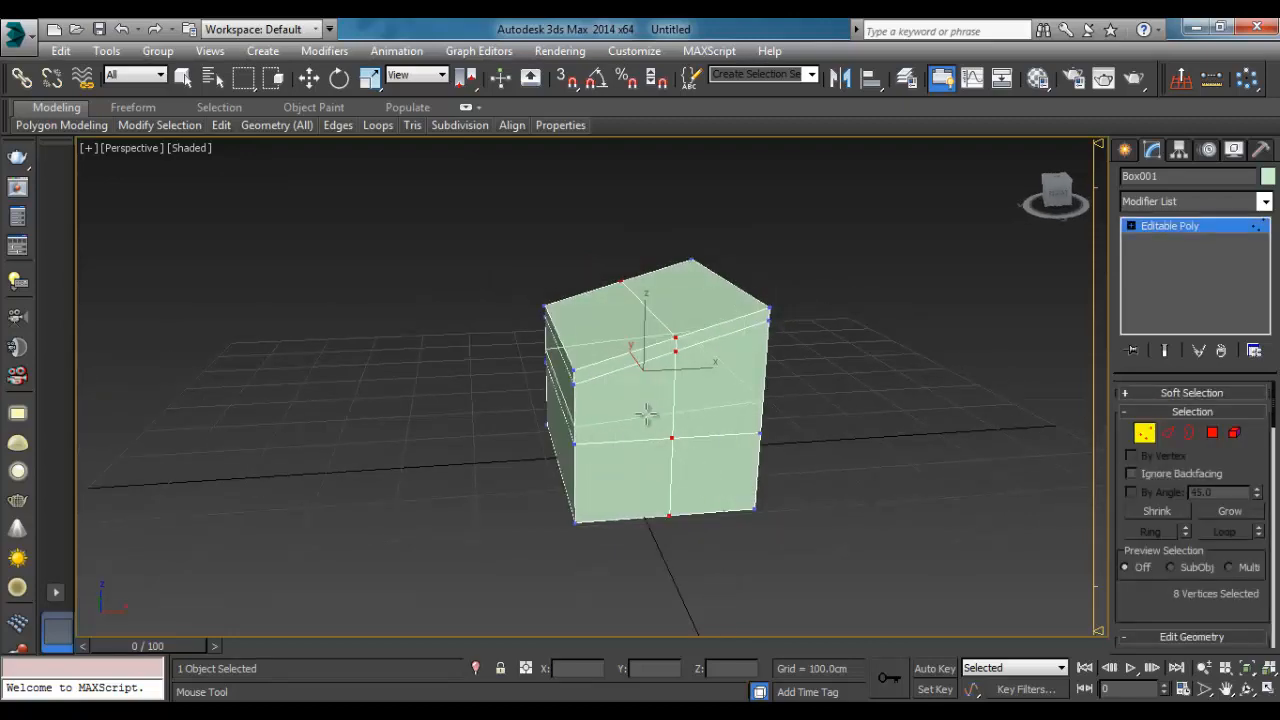
key("Escape")
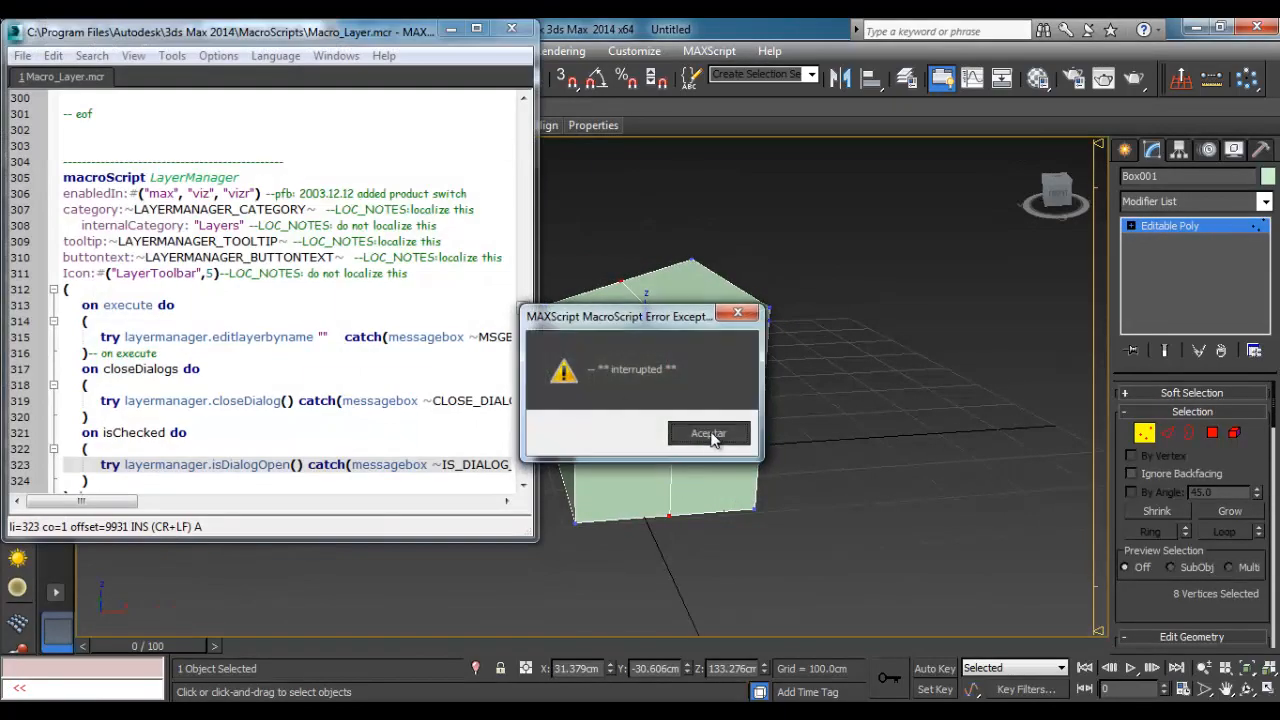
left_click(713, 438)
left_click(512, 29)
Step: Slide the vertical loop's vertices along the X axis to about X 51 cm
middle_click_drag(763, 343, 606, 336)
scroll(800, 348, "up", 3)
middle_click_drag(583, 282, 590, 358, "alt")
left_click_drag(606, 363, 620, 362)
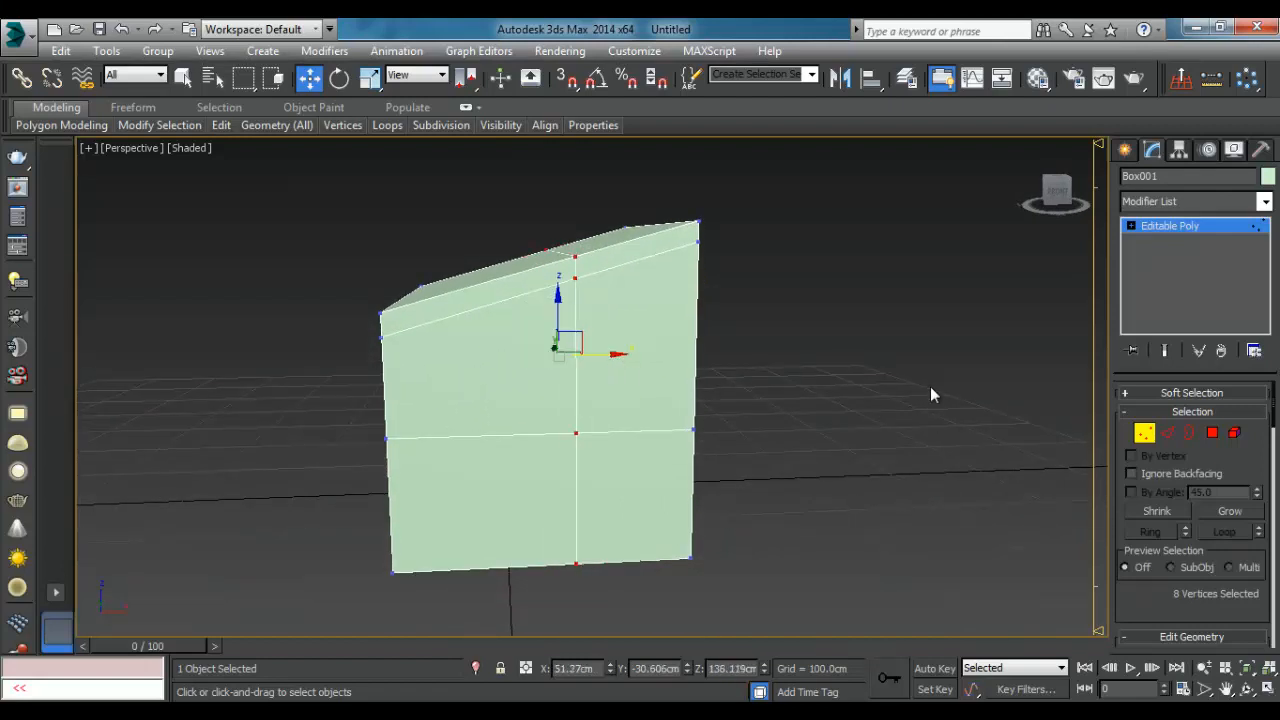
Step: Try to move the vertical loop's vertices along X with the constraint set to None, and undo the move
scroll(1165, 477, "down", 5)
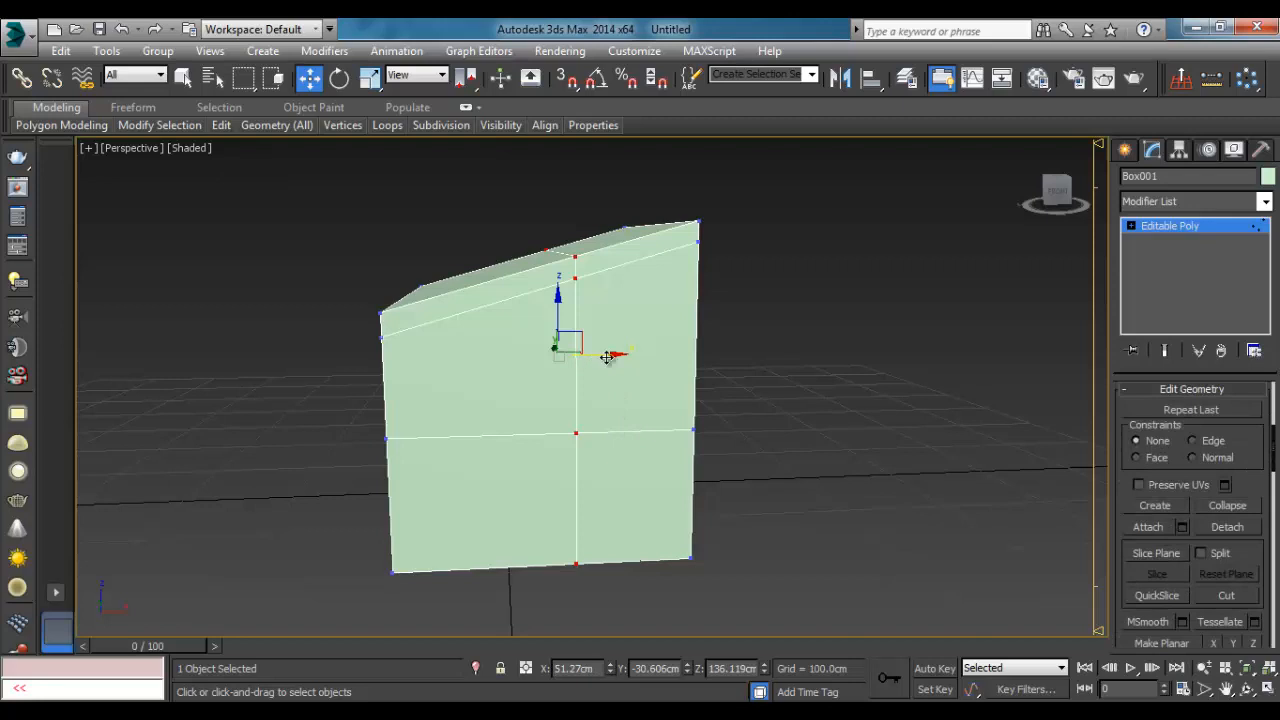
middle_click_drag(606, 358, 581, 346, "alt")
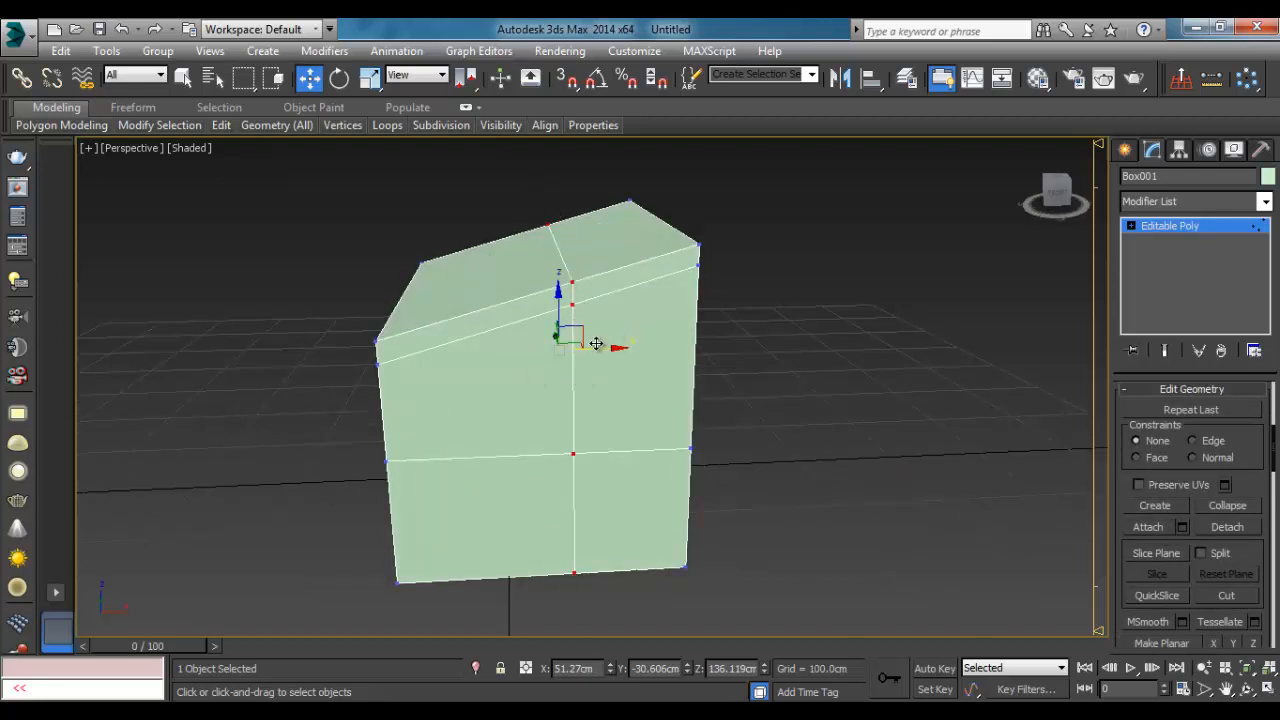
left_click_drag(596, 343, 664, 364)
key("ctrl+z")
Step: Set the constraint to Edge, slide the vertical loop along the sloped top to about X 115 cm, and leave vertex level
left_click_drag(584, 353, 666, 363)
middle_click_drag(666, 363, 670, 290, "alt")
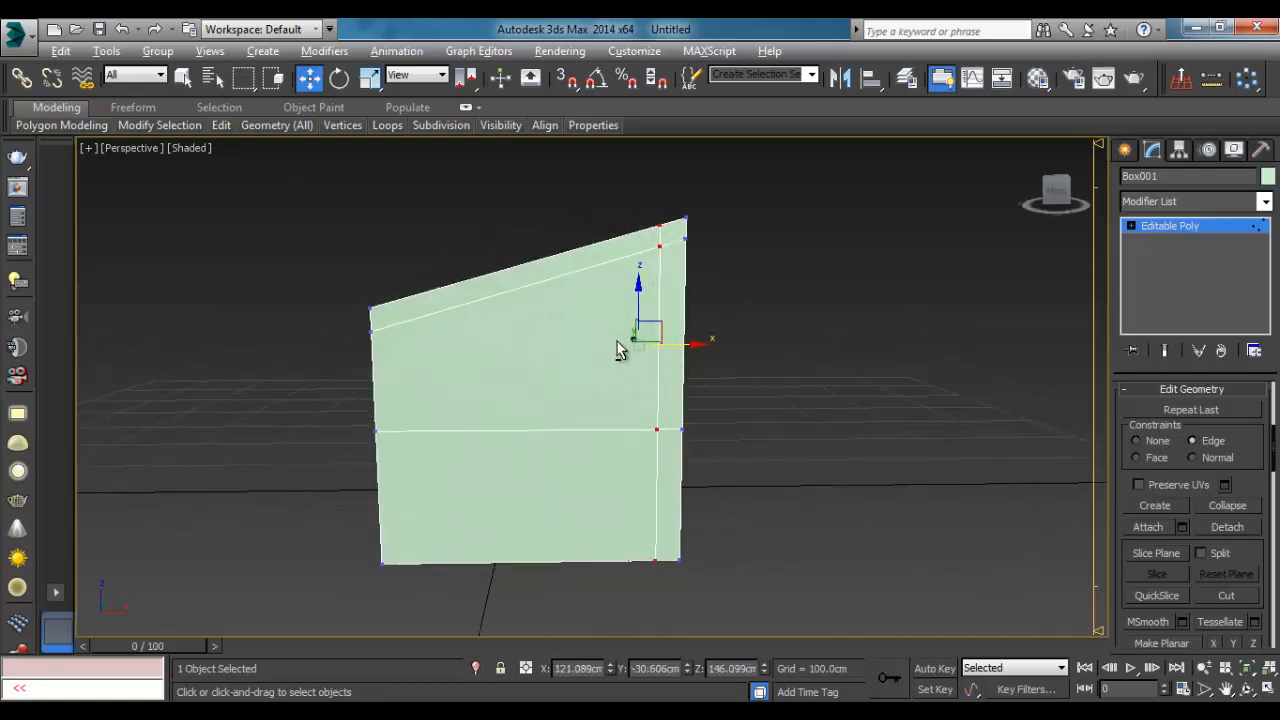
middle_click_drag(617, 350, 657, 360, "alt")
mouse_move(654, 332)
left_mouse_down()
mouse_move(443, 374)
mouse_move(608, 357)
mouse_move(665, 335)
mouse_move(652, 338)
left_mouse_up()
scroll(1241, 484, "up", 5)
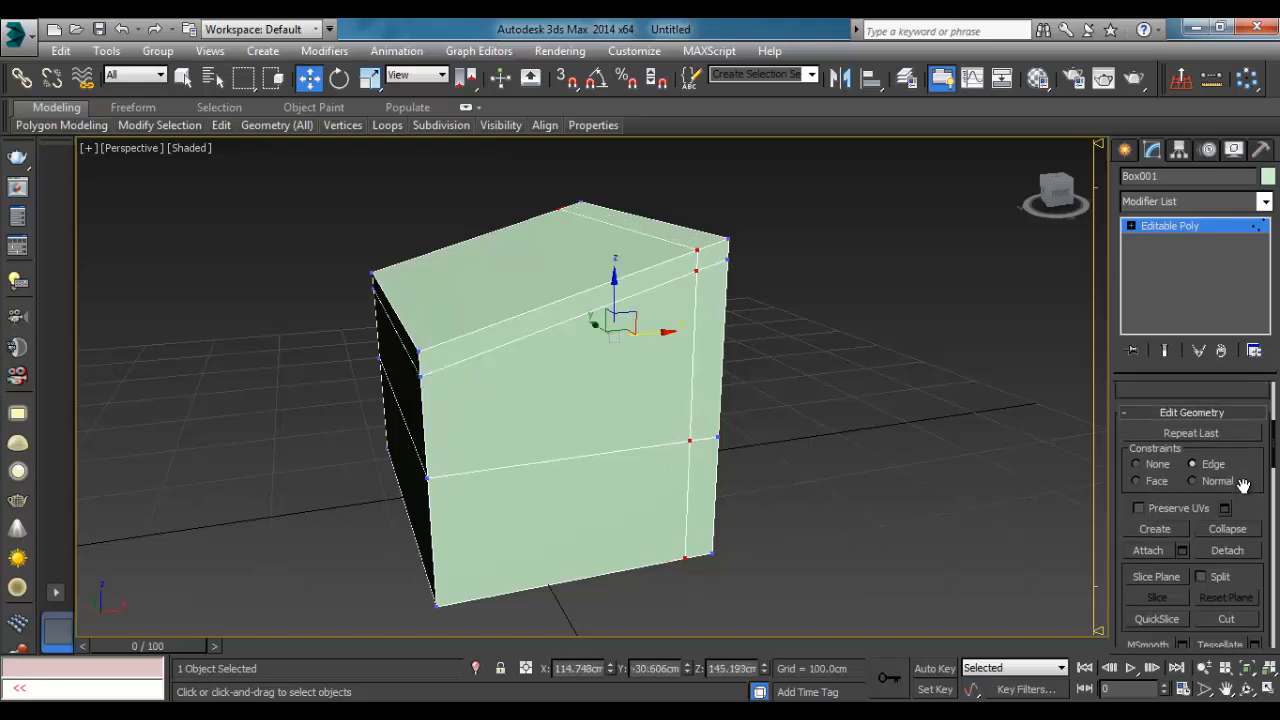
scroll(1241, 488, "up", 3)
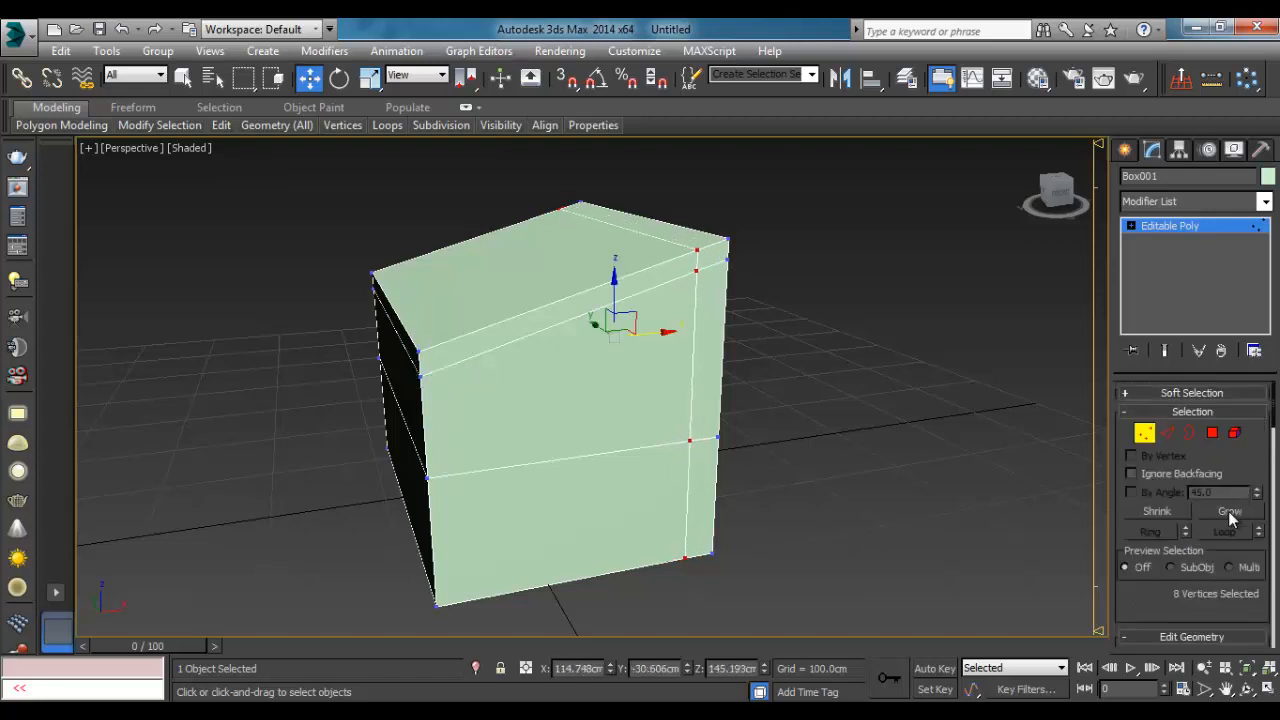
left_click(1145, 434)
Step: Display the Standard Primitives creation options and move the box off the grid to about X -703, Y -640 cm
left_click(1124, 150)
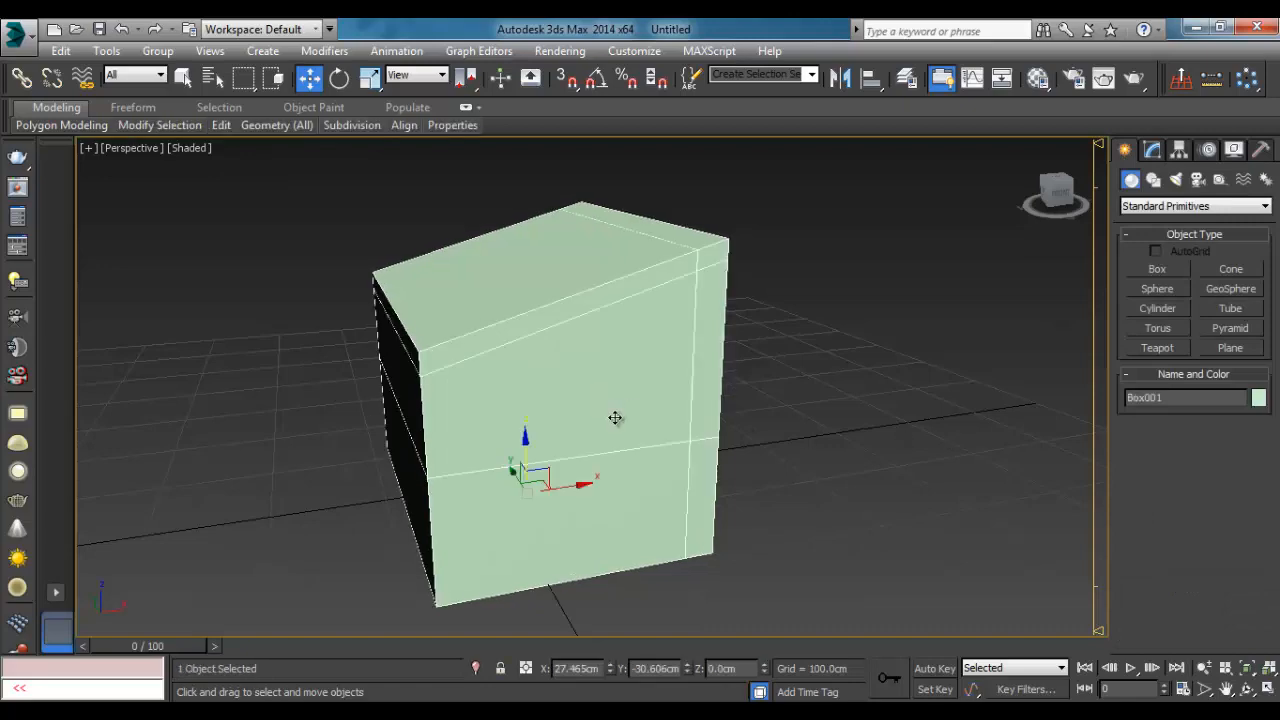
scroll(614, 420, "down", 3)
mouse_move(614, 420)
middle_mouse_down("alt")
mouse_move(622, 448)
mouse_move(596, 433)
middle_mouse_up("alt")
left_click_drag(610, 441, 316, 392)
middle_click_drag(590, 490, 591, 419, "alt")
middle_click_drag(631, 342, 668, 380, "alt")
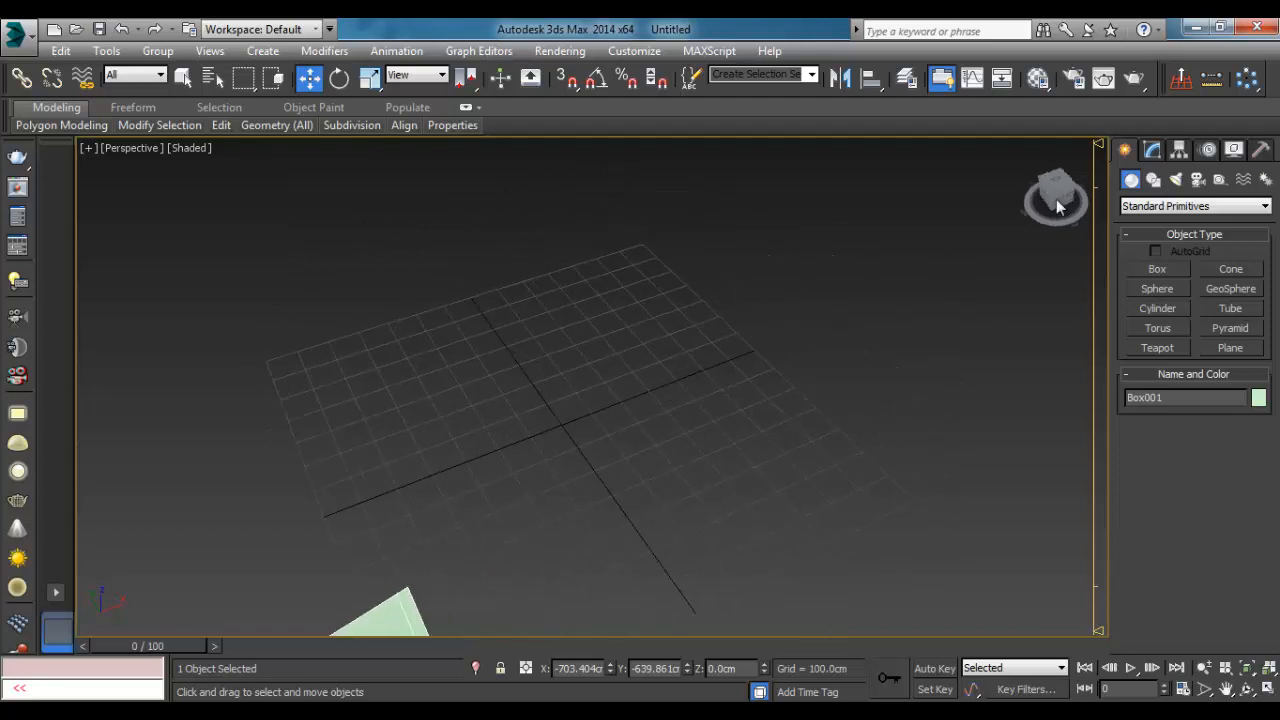
Step: With grid snapping on, start an AEC Extended wall at the origin and draw its first segment 500 cm along X
left_click(1156, 206)
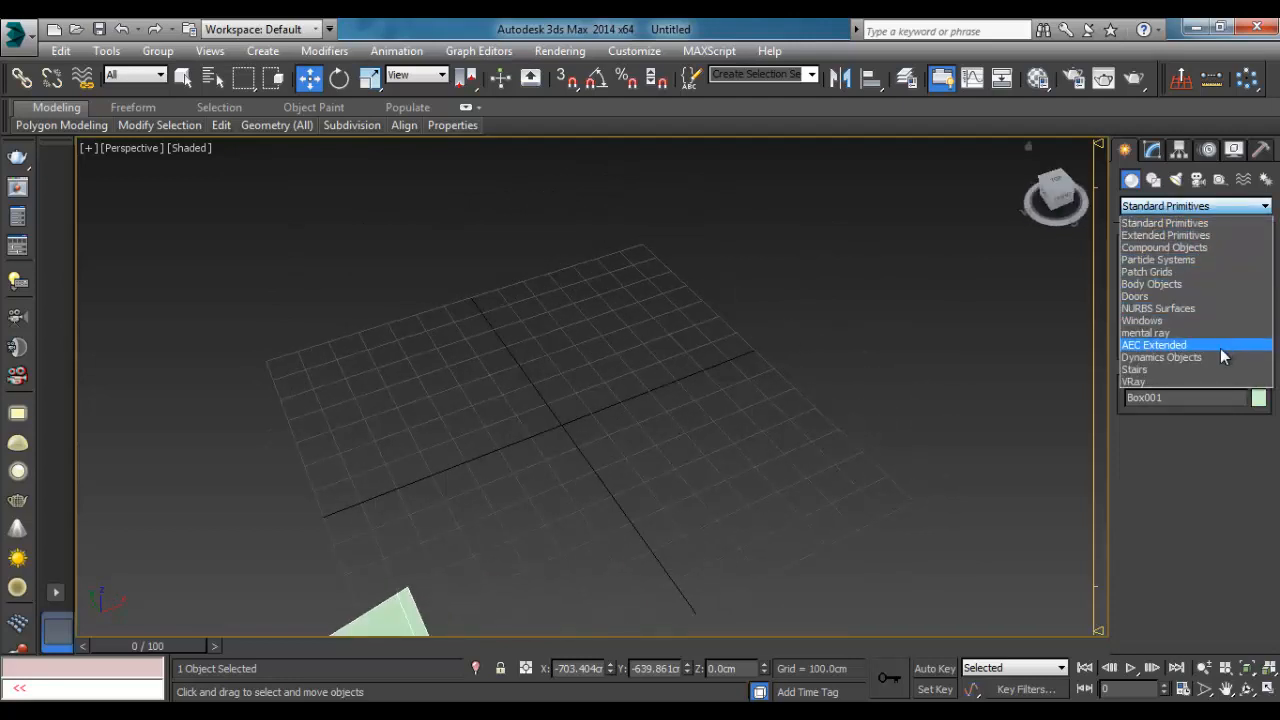
left_click(1220, 348)
left_click(1160, 289)
middle_click_drag(706, 414, 644, 451)
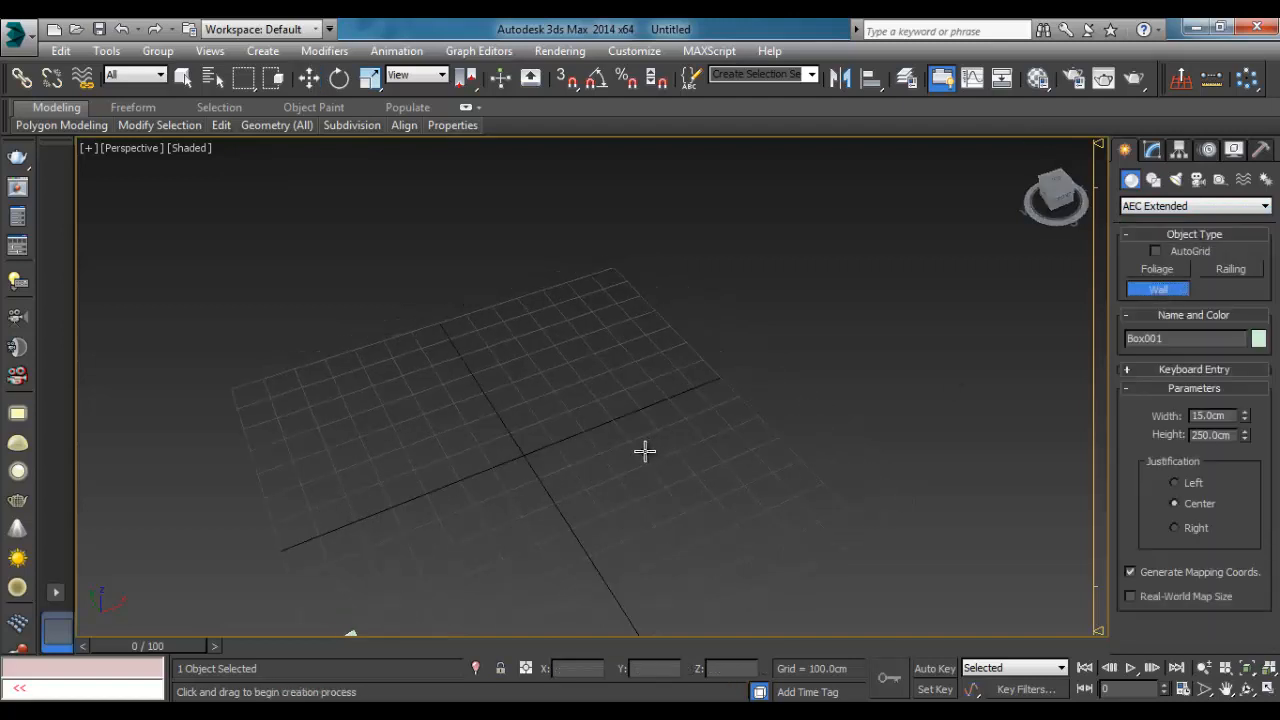
key("s")
scroll(526, 454, "up", 3)
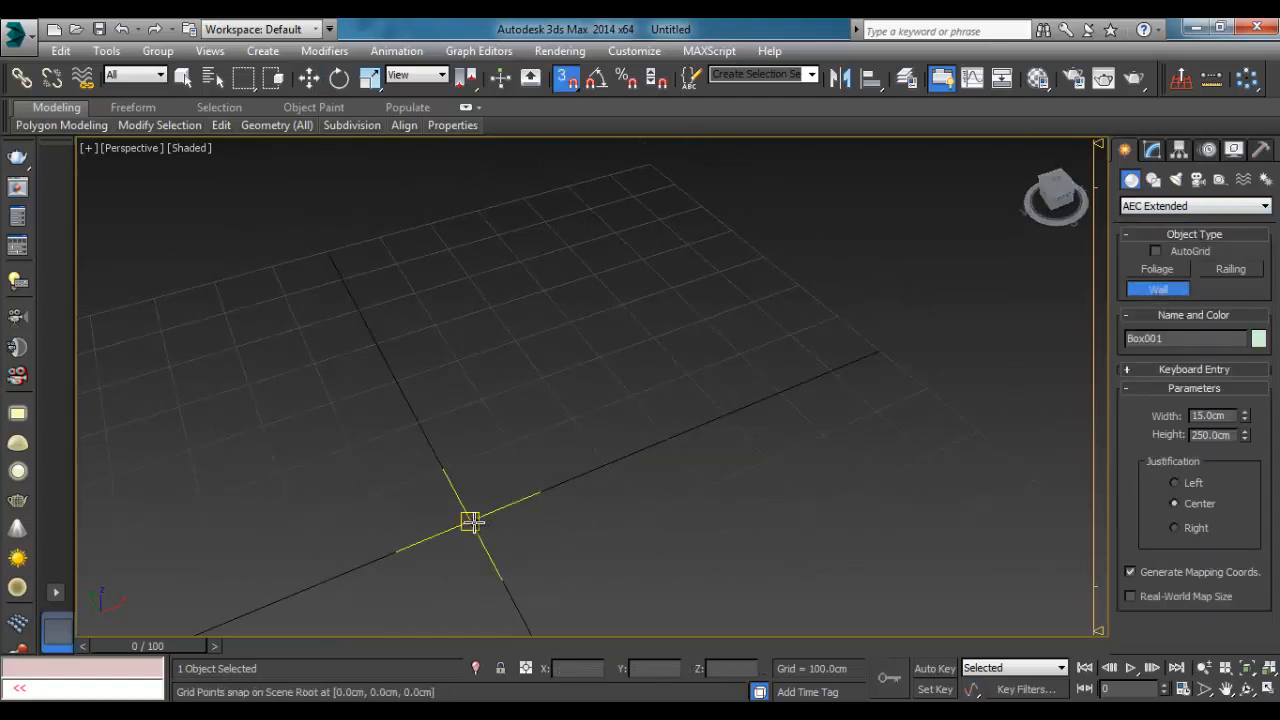
left_click(472, 521)
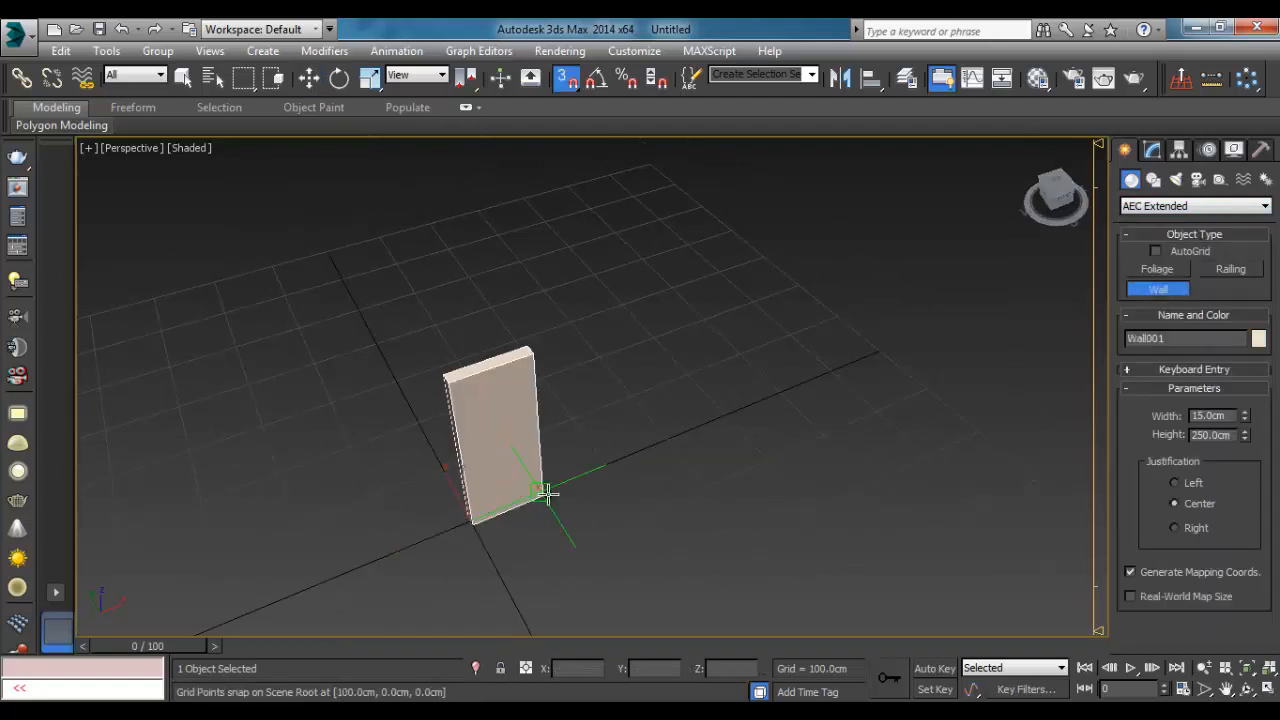
left_click(765, 401)
Step: Continue the wall into a closed 500 x 300 cm rectangle, weld its end at the origin, and finish the wall
middle_click_drag(751, 409, 797, 431, "alt")
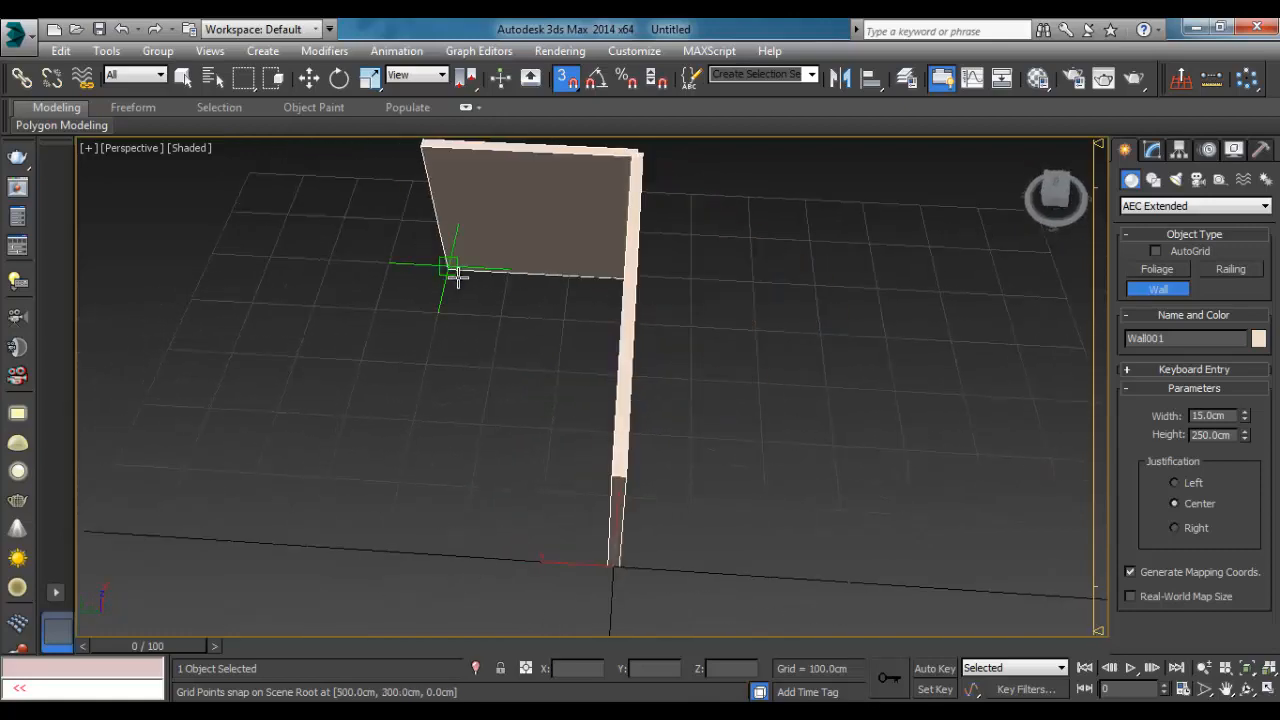
left_click(456, 276)
left_click(381, 550)
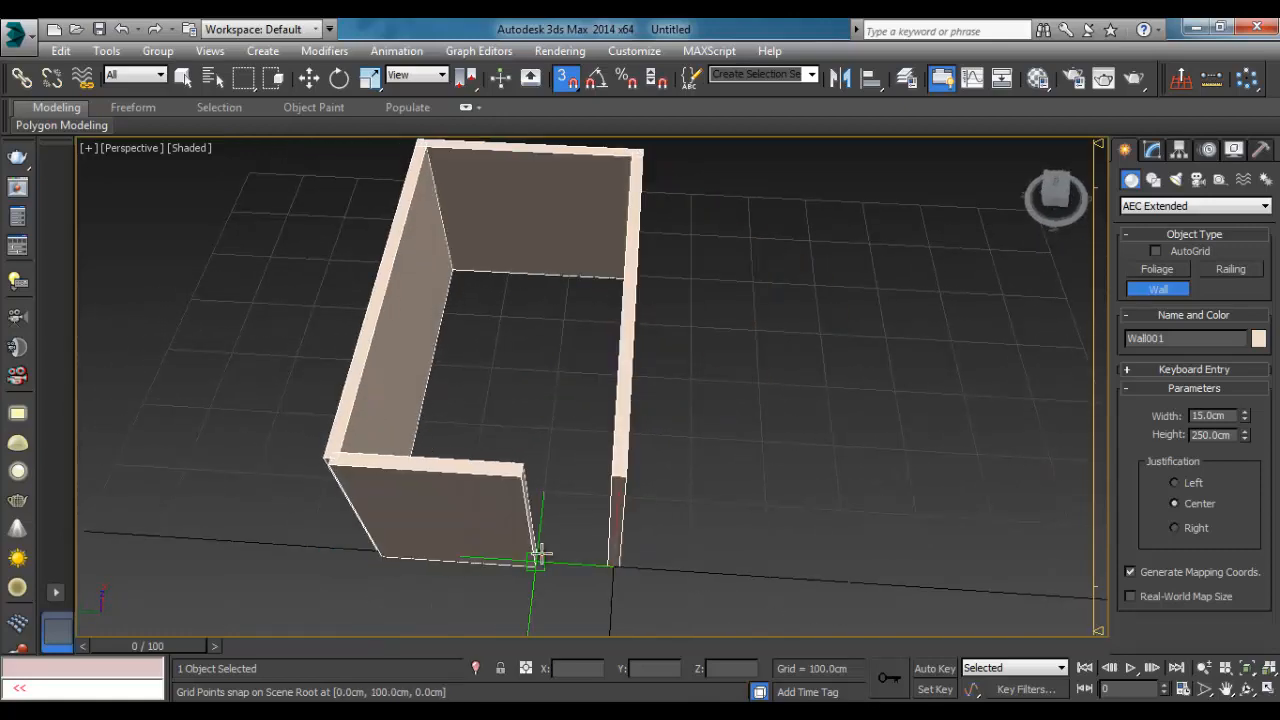
left_click(617, 565)
left_click(586, 423)
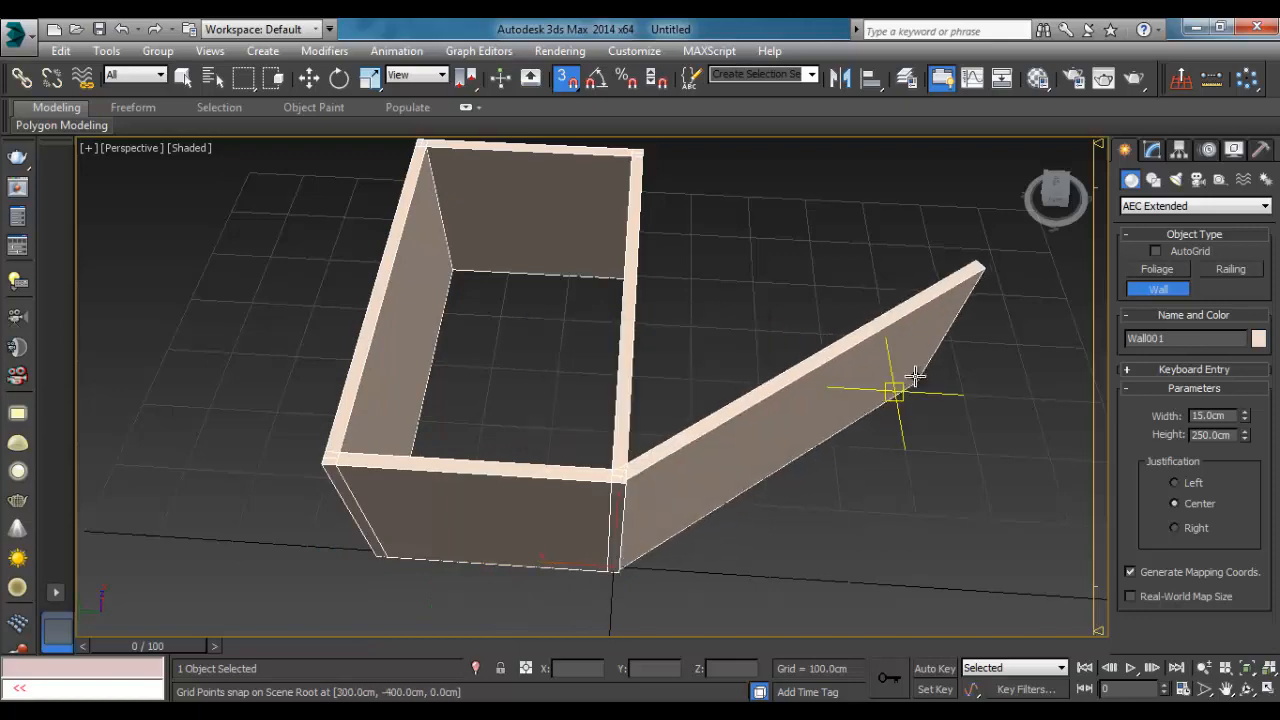
right_click(958, 357)
Step: Turn off snapping, convert the walls to Editable Poly, and enter vertex level
left_click(1152, 150)
key("w")
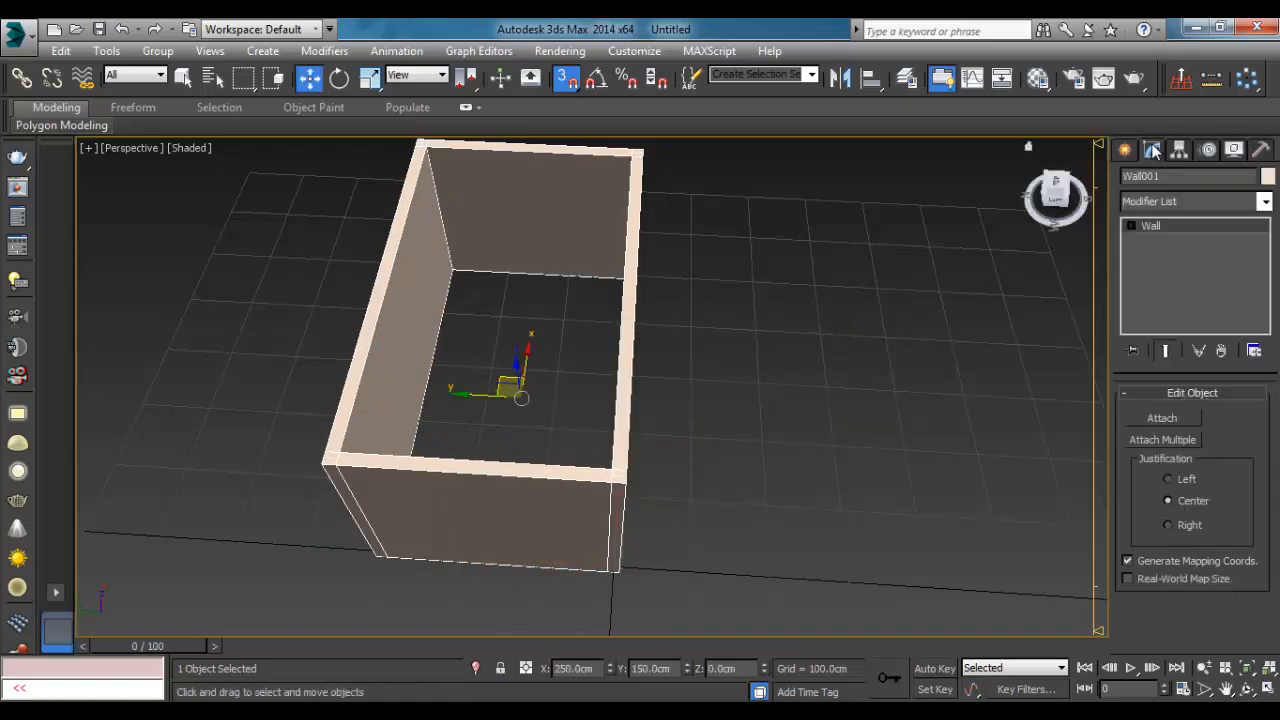
middle_click_drag(900, 380, 743, 391, "alt")
key("s")
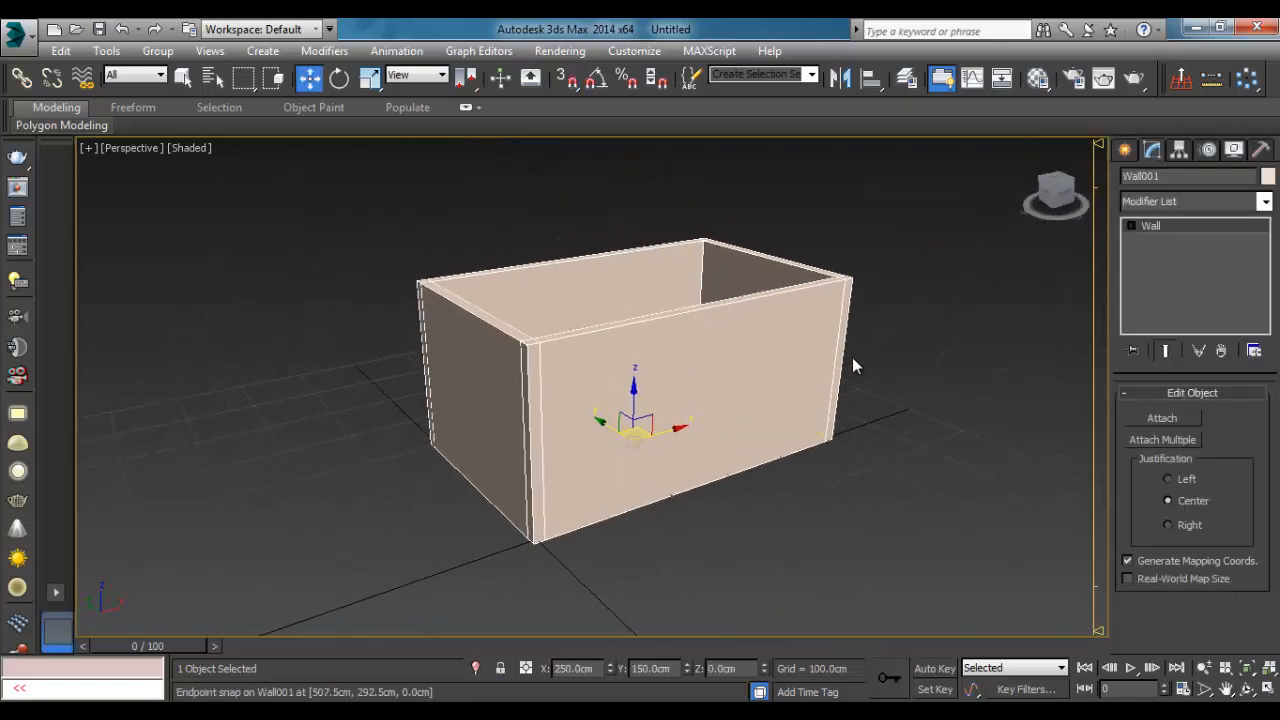
mouse_move(851, 363)
middle_mouse_down("alt")
mouse_move(860, 331)
mouse_move(859, 344)
middle_mouse_up("alt")
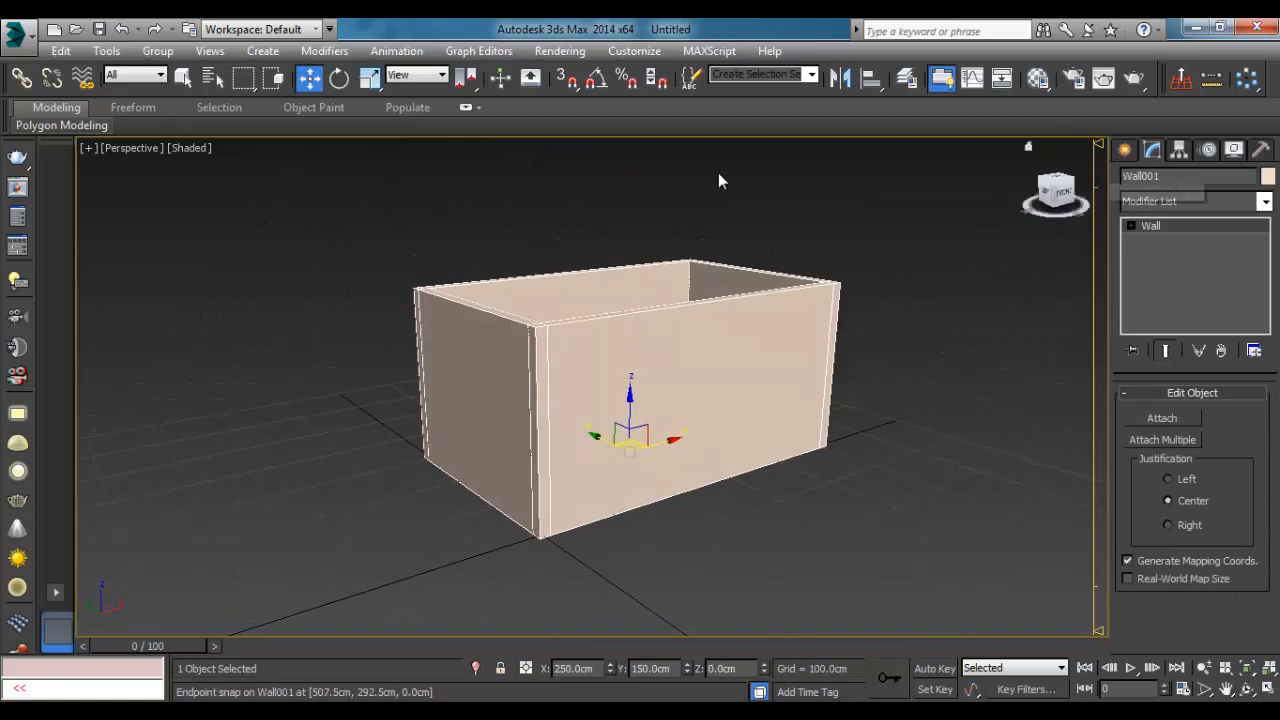
mouse_move(38, 125)
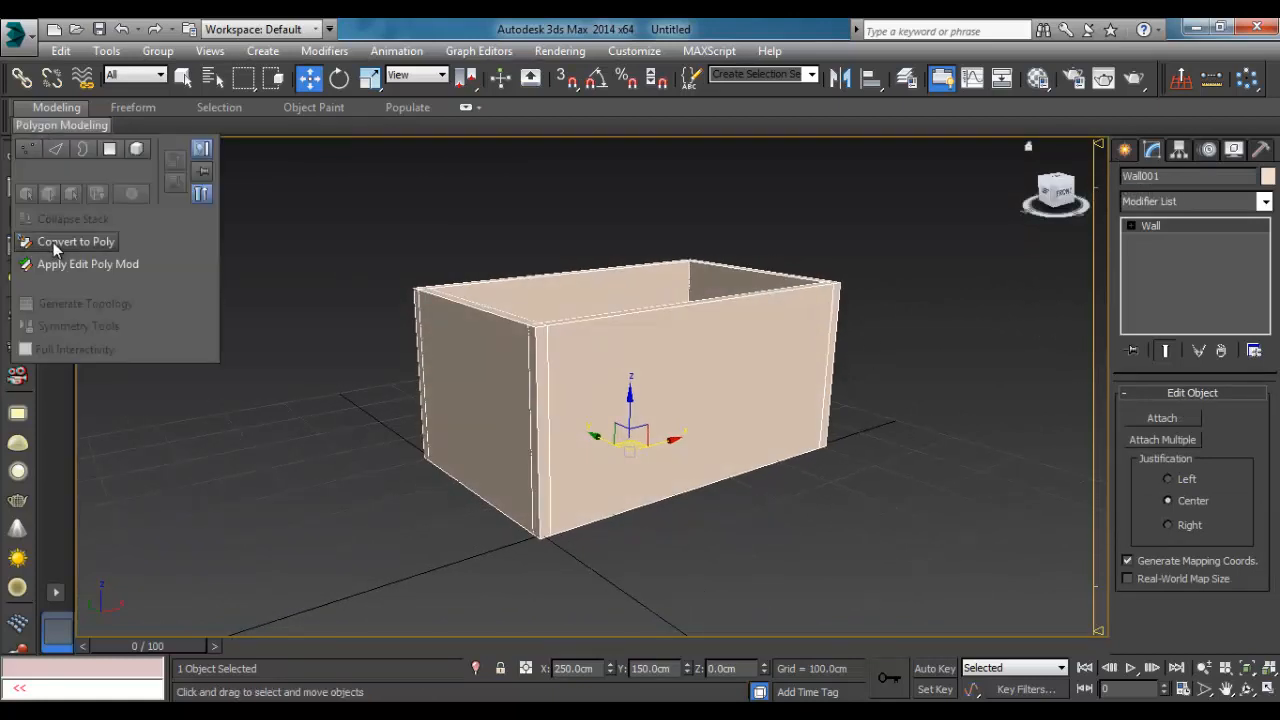
left_click(53, 242)
left_click(1145, 433)
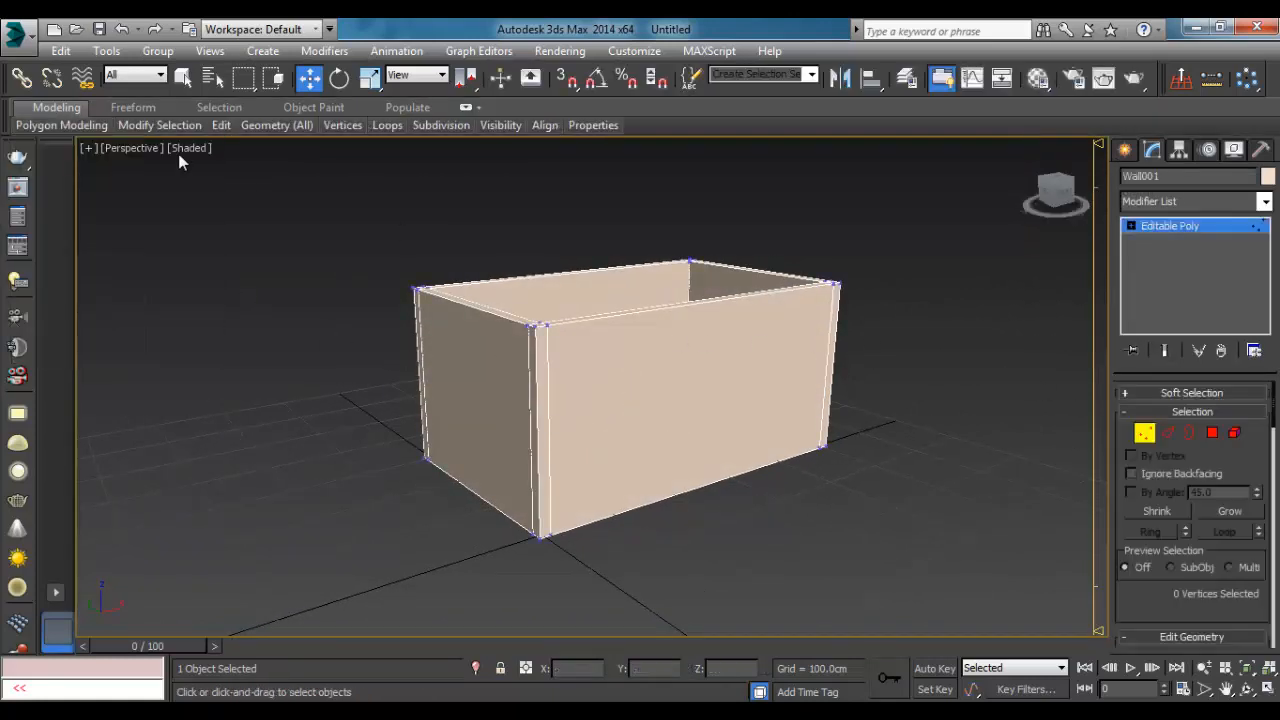
Step: Slice the walls horizontally with the slice plane at Z 100 cm and at Z 200 cm
scroll(1142, 469, "down", 6)
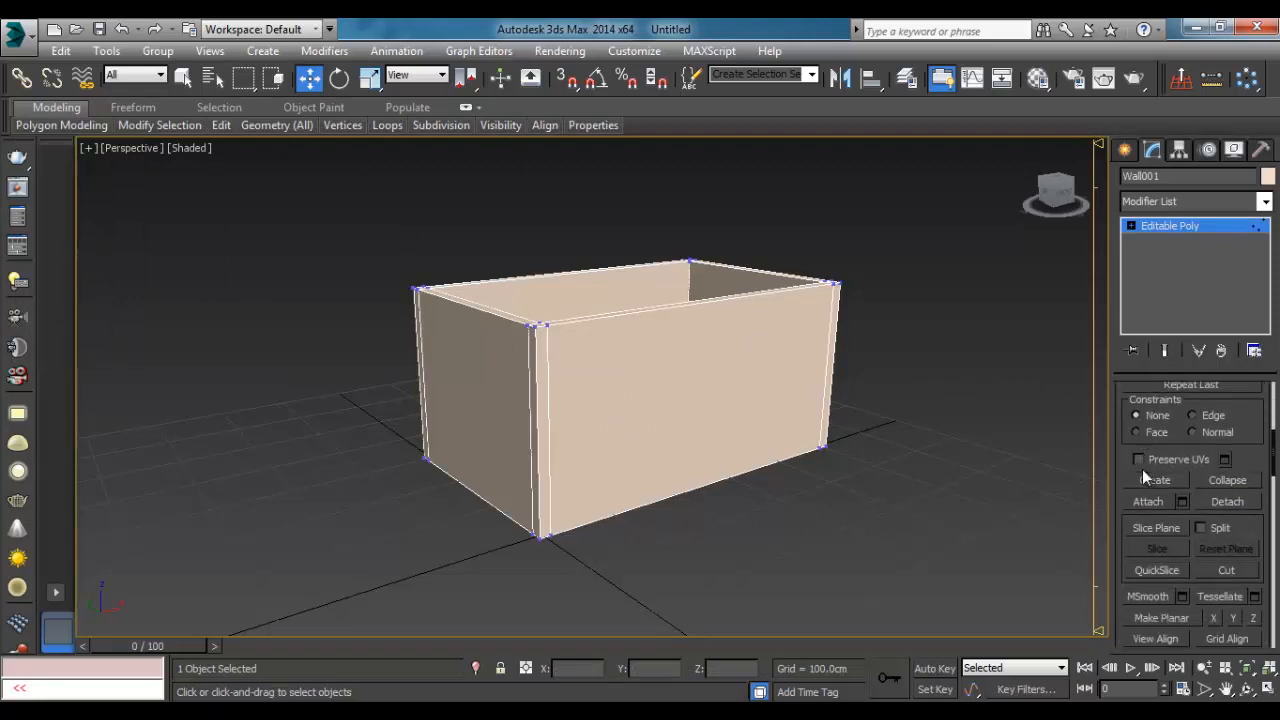
left_click(1159, 478)
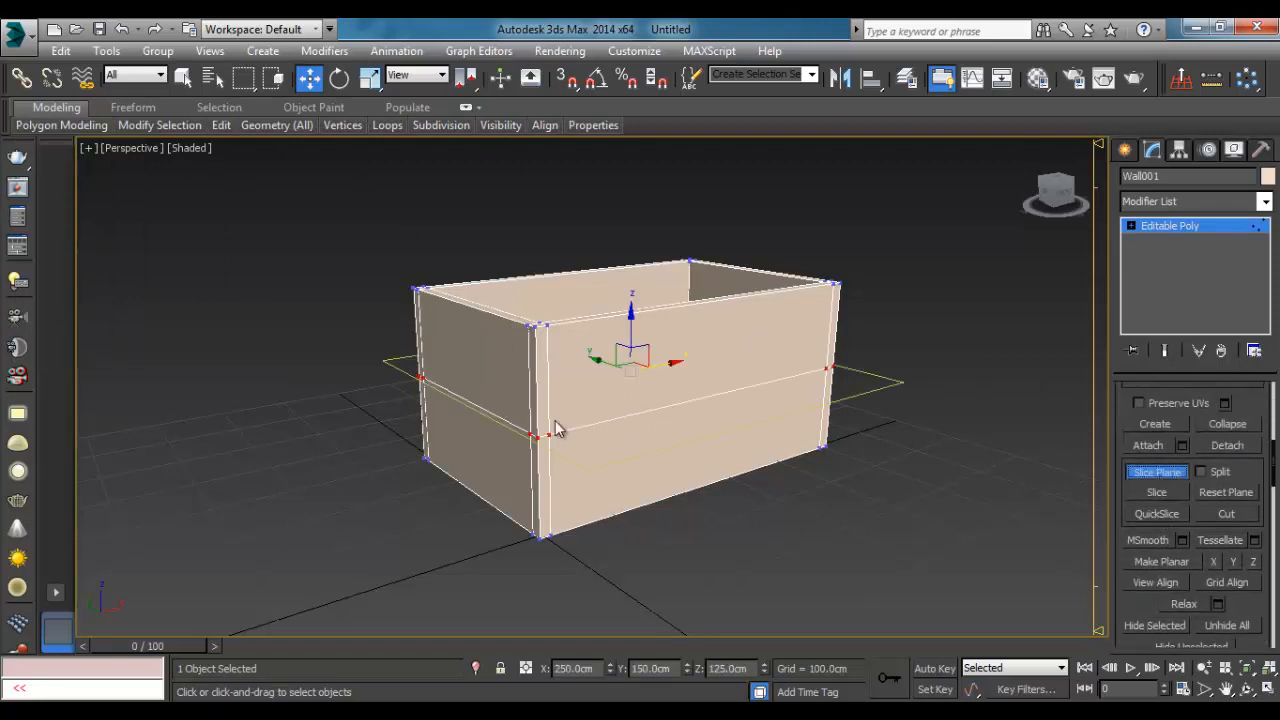
left_click(735, 671)
type("100")
key("Return")
left_click(1160, 492)
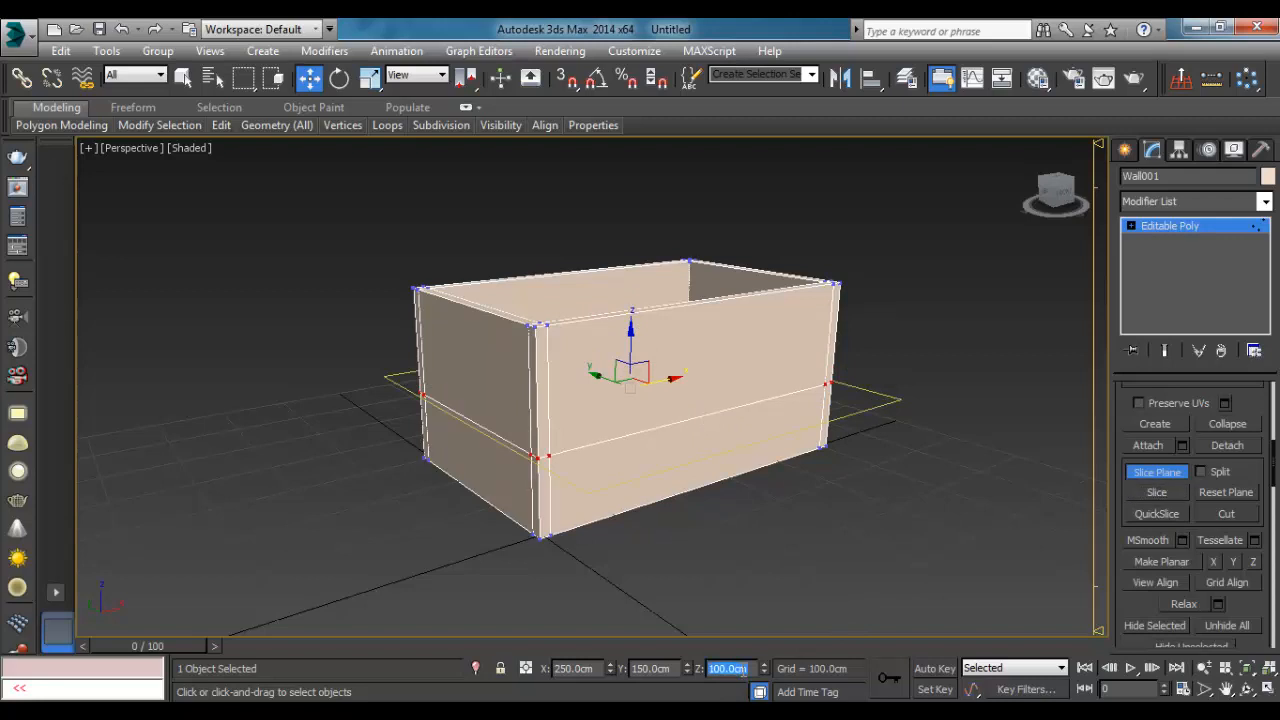
key("Return")
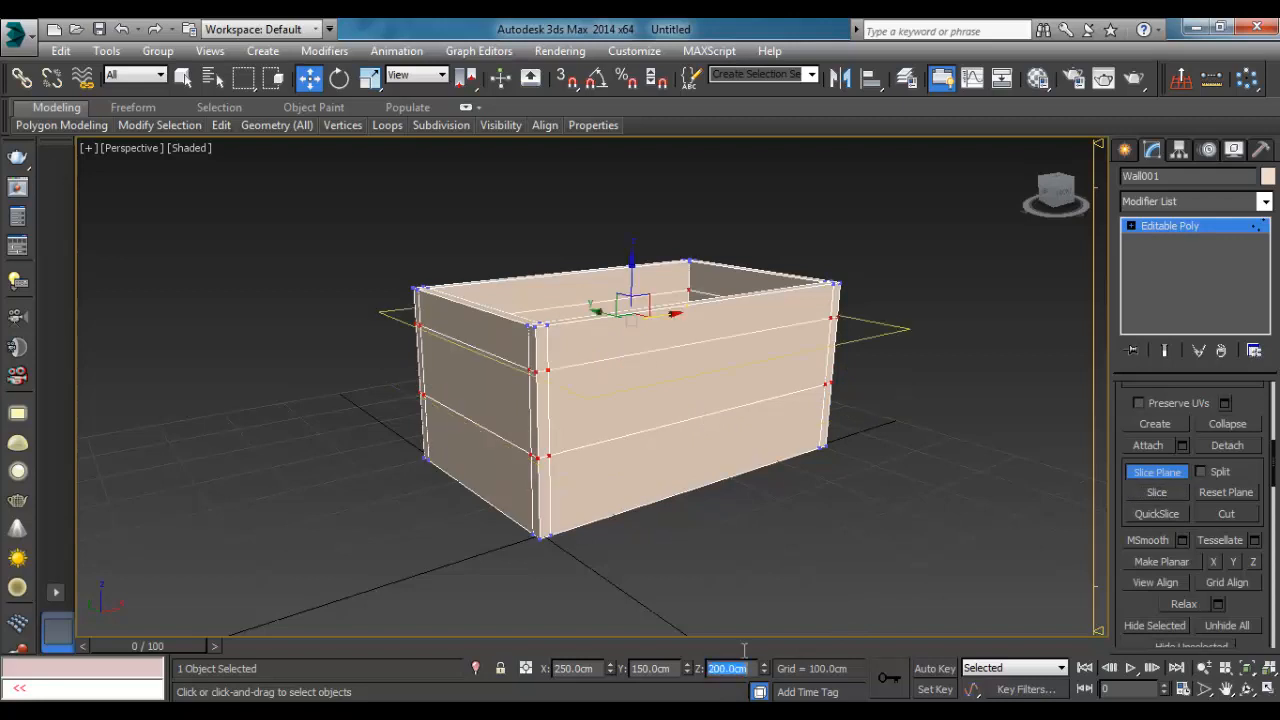
left_click(1157, 492)
Step: Turn the slice plane upright with angle snap on, slice the long walls at two positions along X, and end Slice Plane
middle_click_drag(831, 517, 780, 528, "alt")
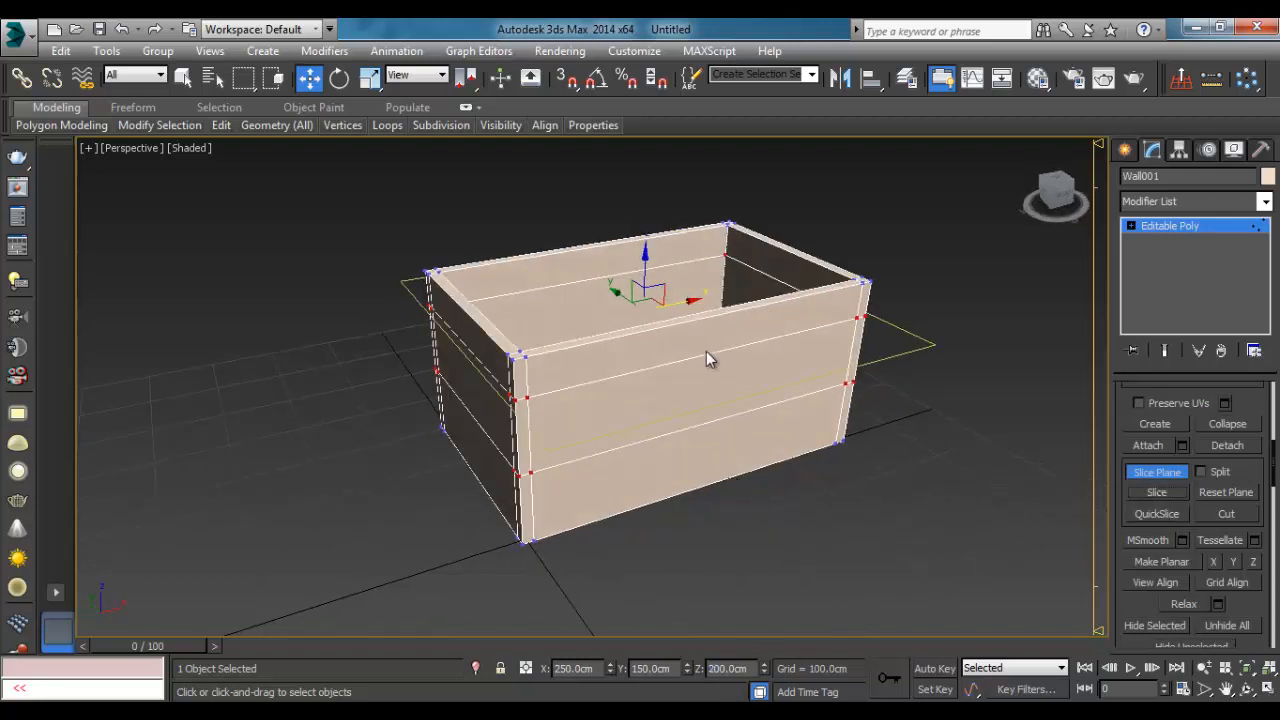
key("e")
key("a")
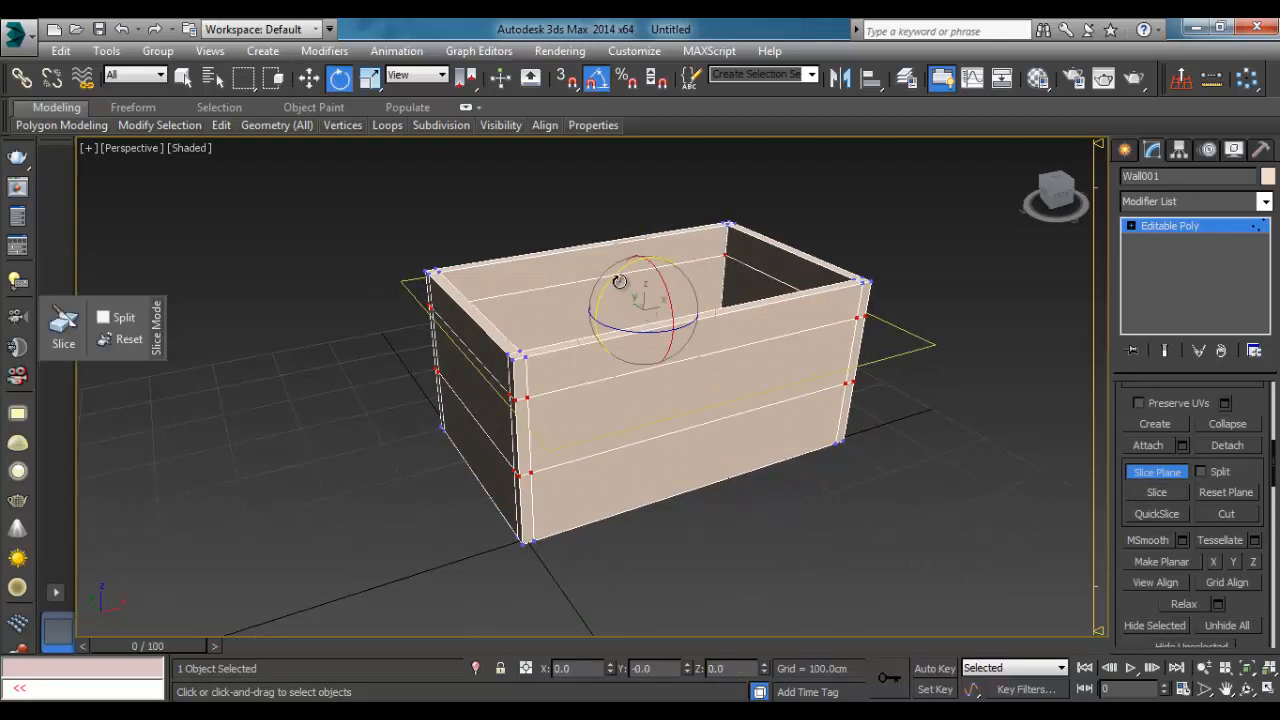
left_click_drag(618, 284, 573, 362)
key("w")
middle_click_drag(688, 369, 684, 318, "alt")
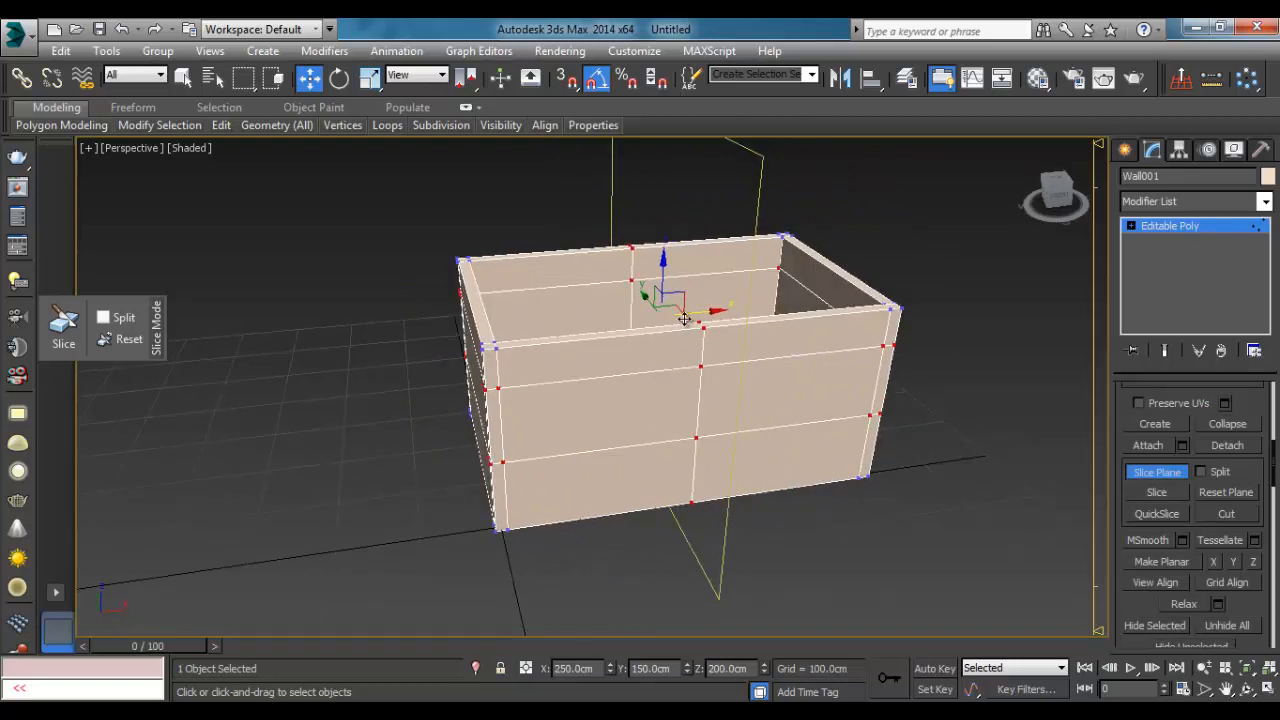
left_click_drag(686, 309, 777, 320)
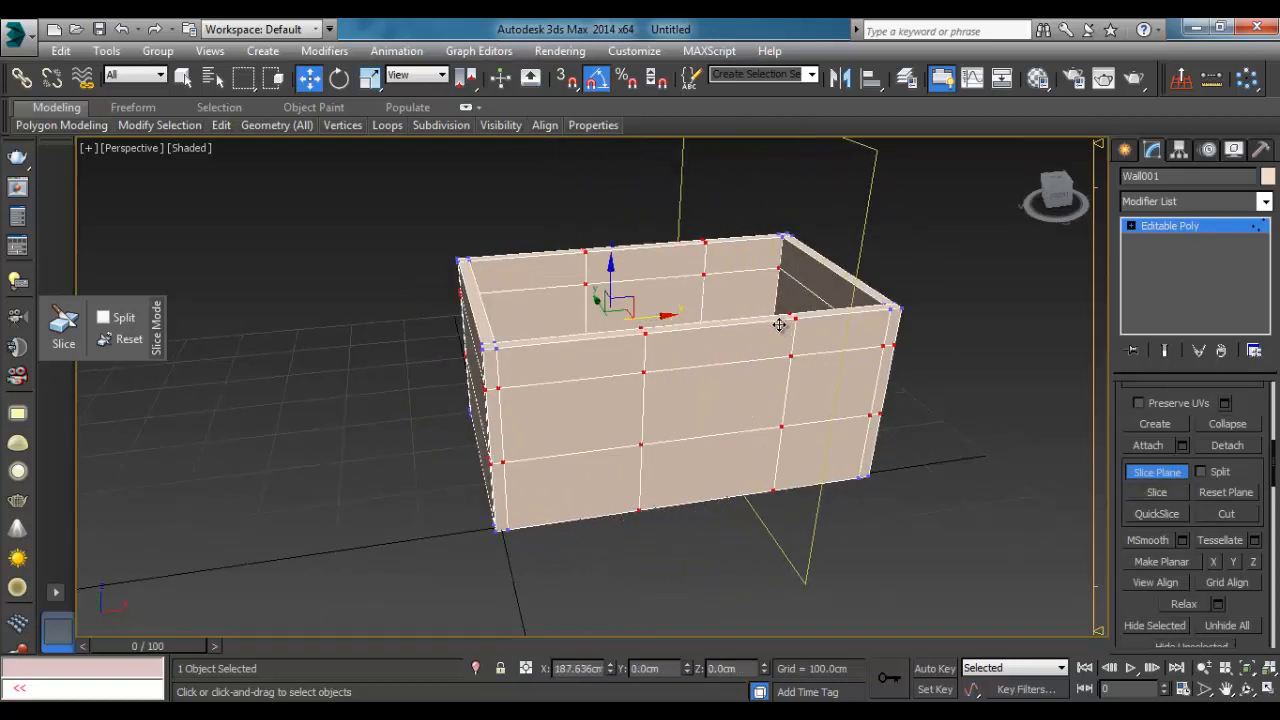
left_click(1157, 492)
left_click(1157, 471)
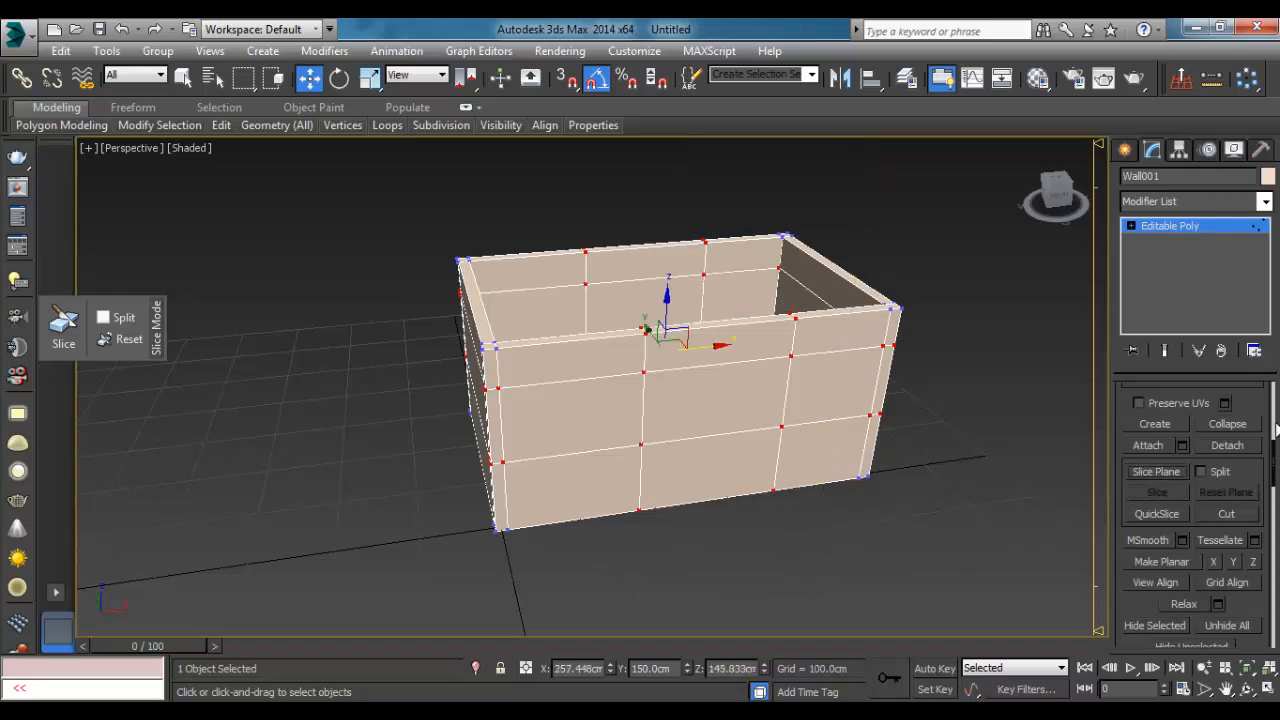
Step: Select the central polygons on both the inner and outer faces of the two long walls
scroll(1248, 447, "up", 5)
scroll(1248, 447, "up", 1)
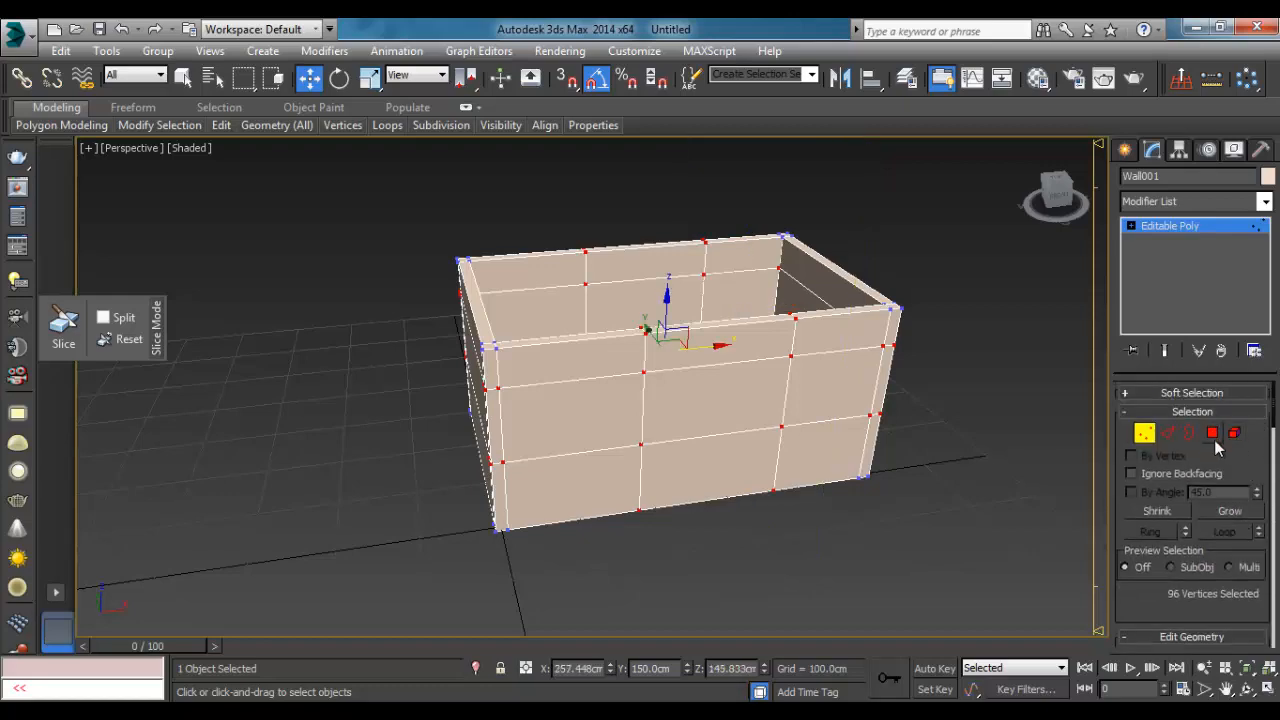
left_click(1212, 432)
left_click(680, 415)
middle_click_drag(629, 434, 790, 453, "alt")
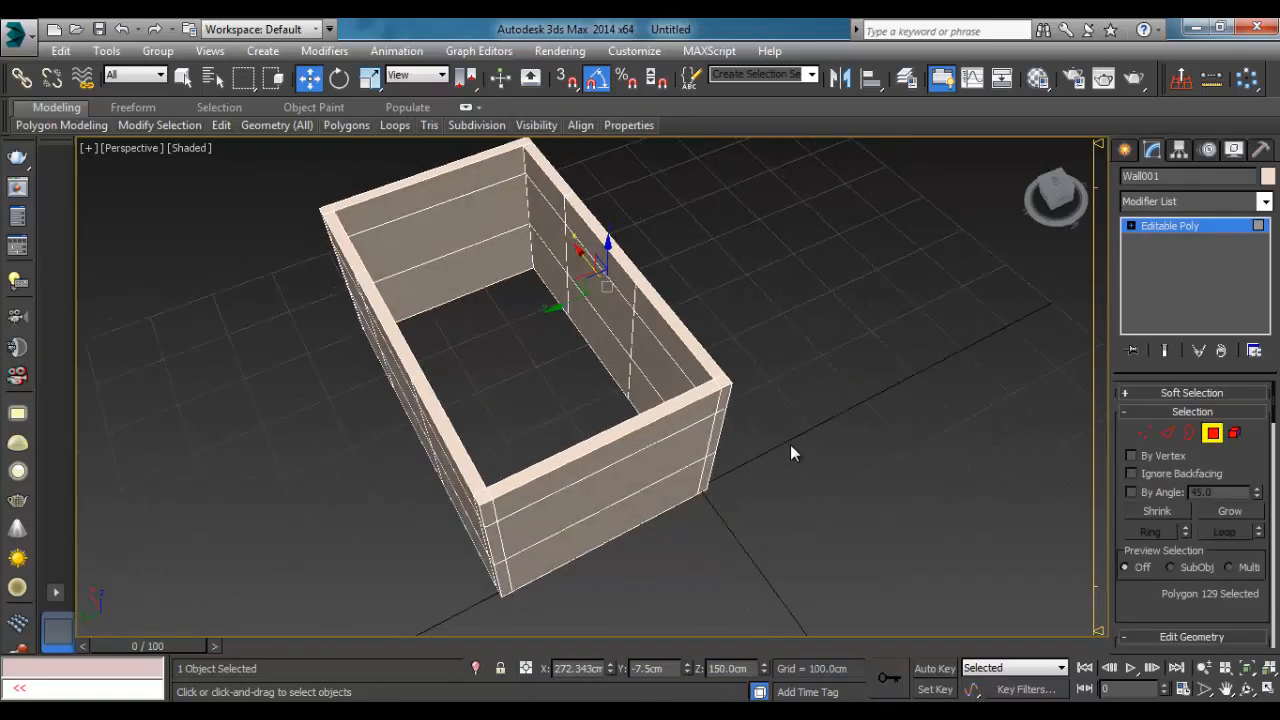
left_click(618, 322, "ctrl")
middle_click_drag(618, 322, 520, 311, "alt")
left_click(528, 277, "ctrl")
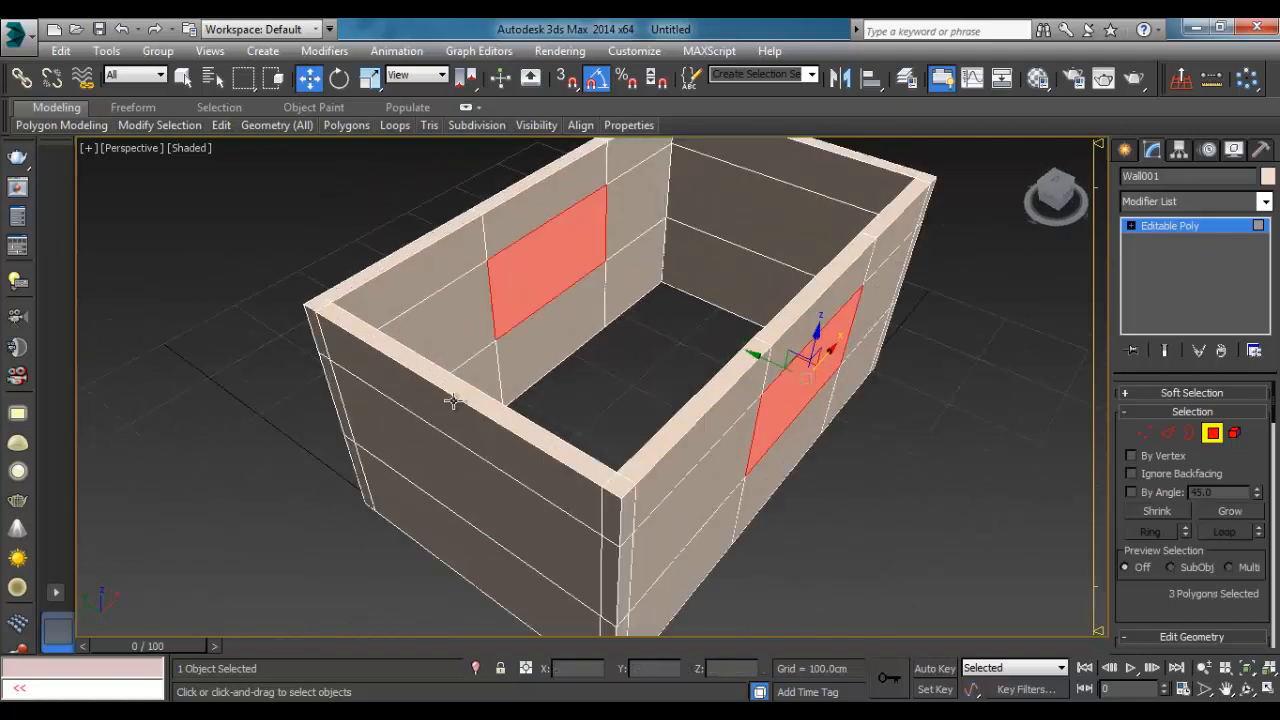
middle_click_drag(451, 400, 668, 376, "alt")
left_click(354, 444, "ctrl")
scroll(436, 356, "down", 3)
middle_click_drag(486, 226, 436, 208, "alt")
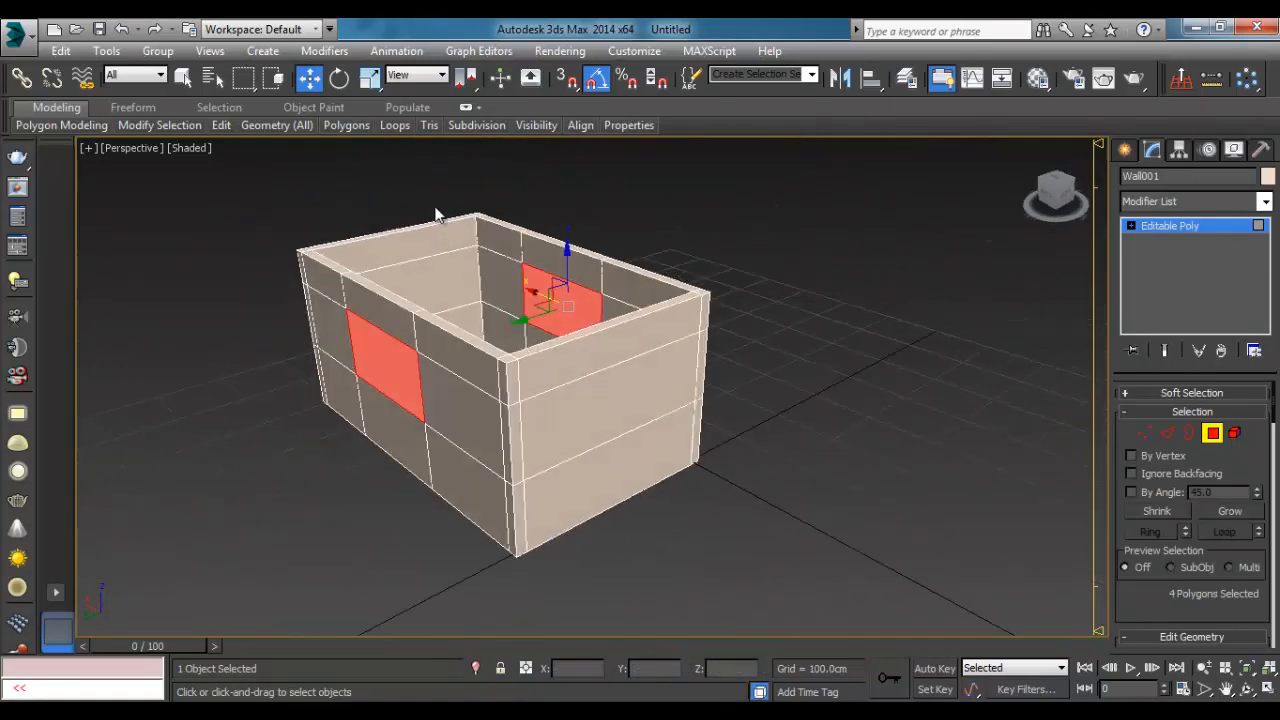
Step: Bridge the selected inner and outer polygons into a window opening through each long wall, and leave polygon level
mouse_move(357, 127)
key("Delete")
middle_click_drag(583, 202, 975, 408, "alt")
left_click(1212, 432)
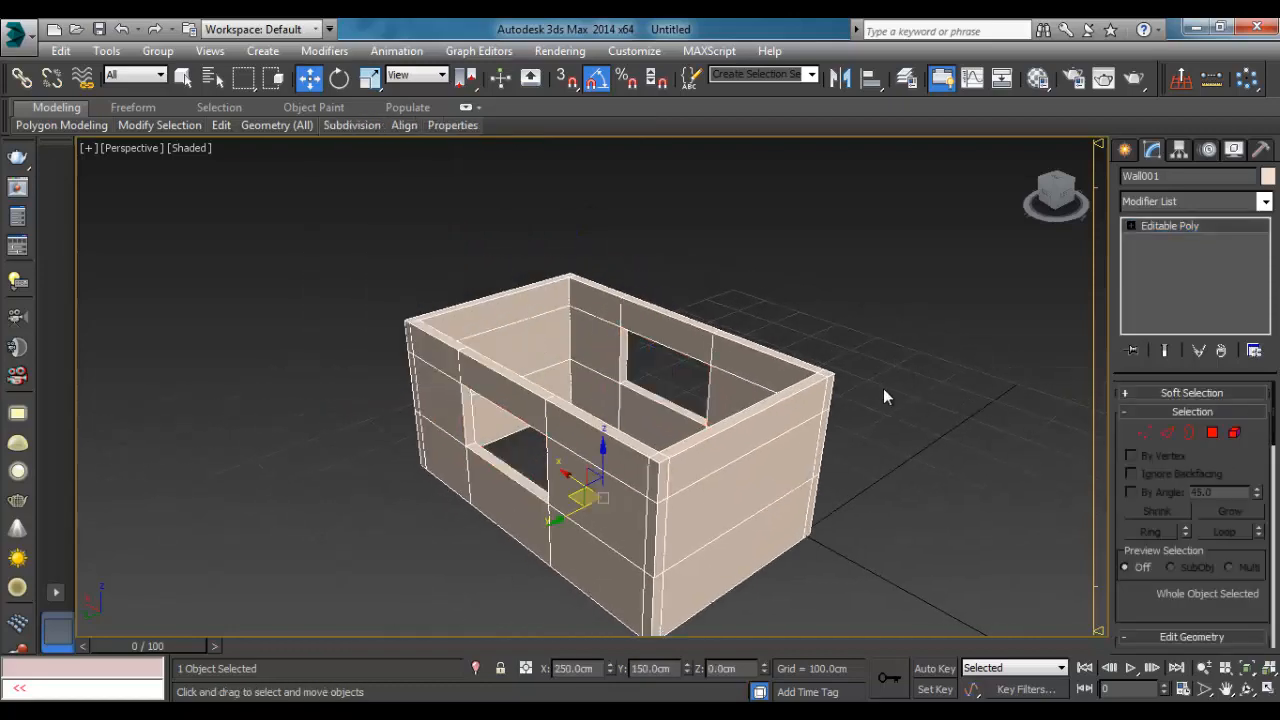
left_click(883, 388)
left_click(793, 430)
Step: Examine the window openings in the long walls from several angles
scroll(806, 449, "down", 3)
middle_click_drag(818, 470, 692, 406, "alt")
scroll(720, 389, "up", 3)
scroll(696, 396, "down", 3)
scroll(697, 394, "up", 3)
middle_click_drag(719, 468, 757, 479, "alt")
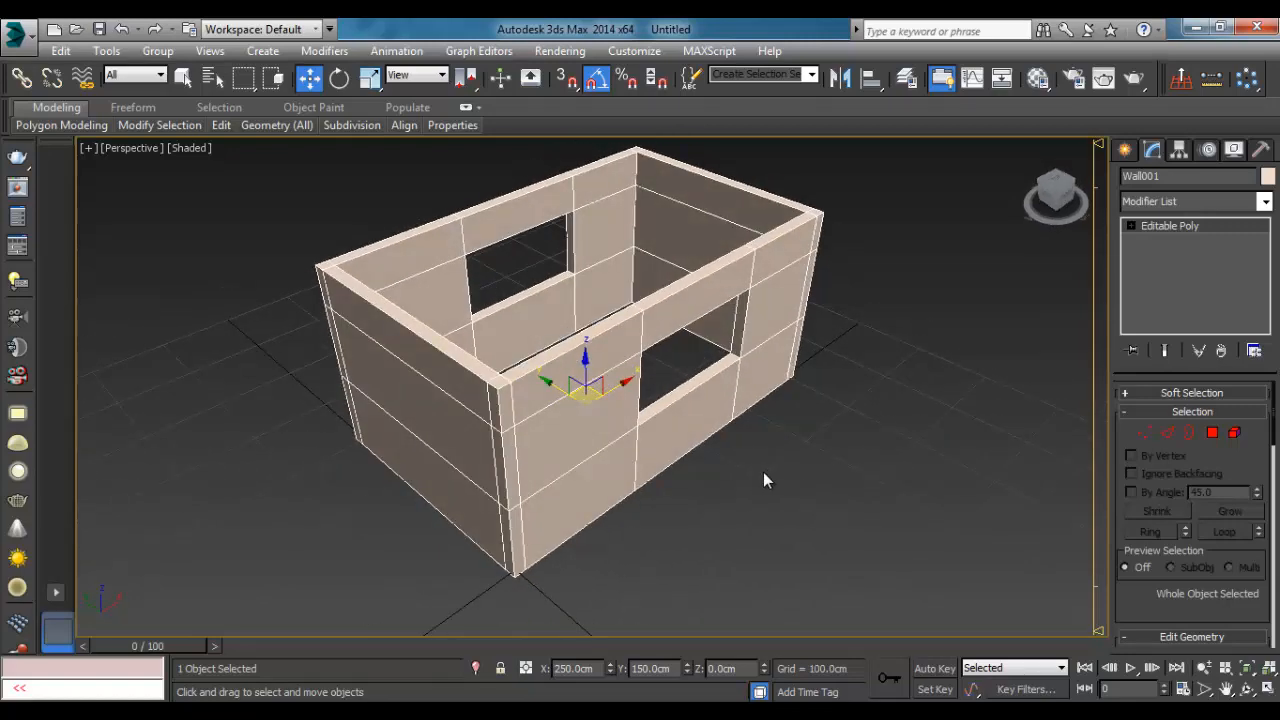
middle_click_drag(810, 465, 663, 438, "alt")
scroll(623, 433, "down", 3)
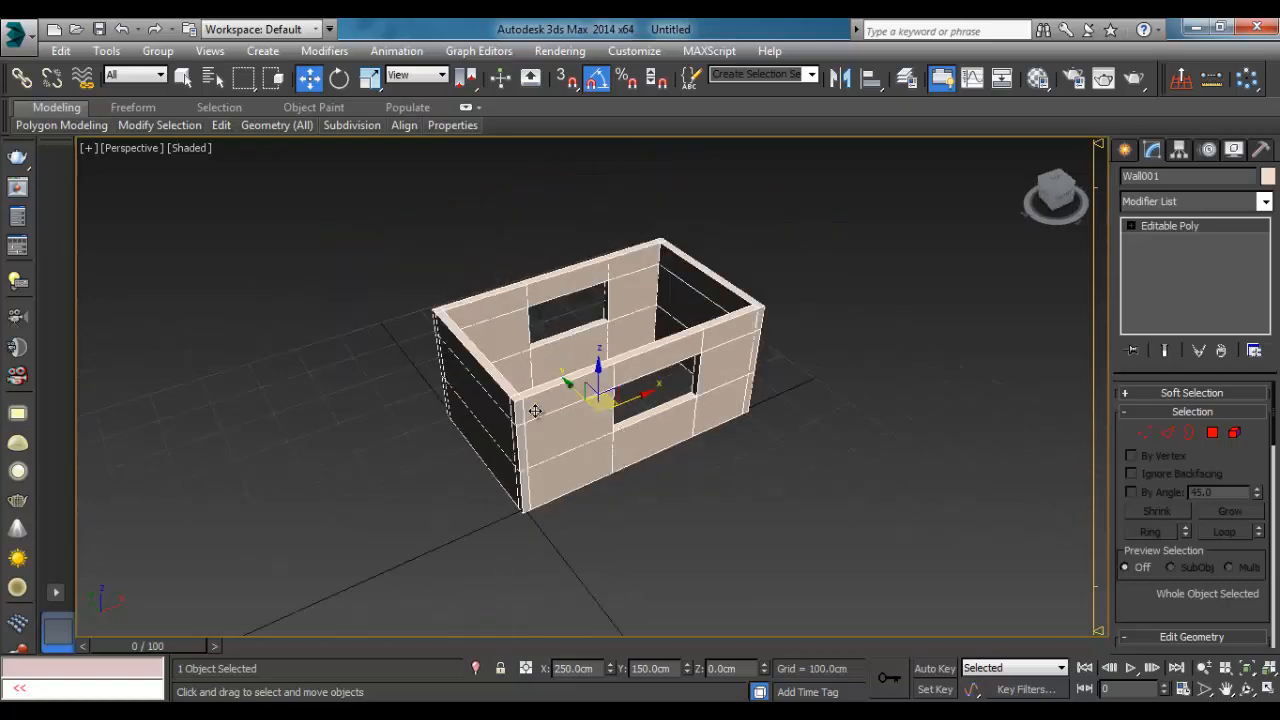
scroll(535, 411, "up", 3)
Step: Rotate the walls -45° about the Z axis
key("e")
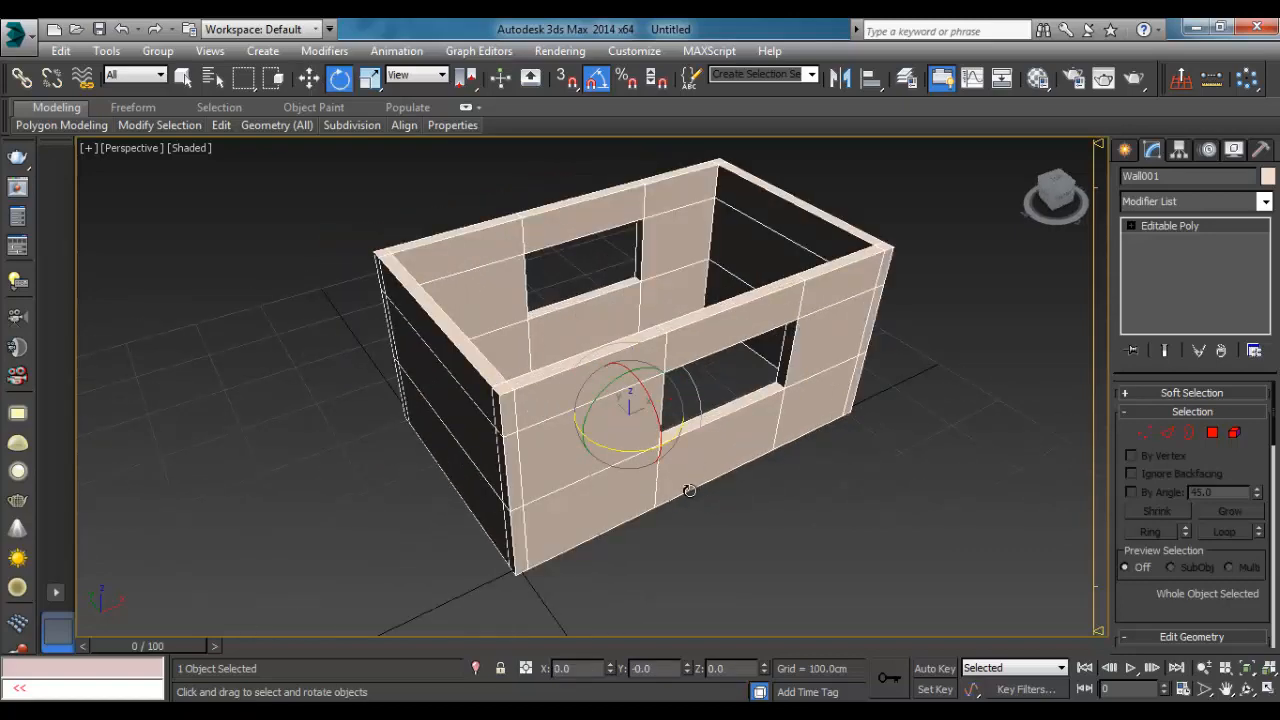
left_click_drag(634, 449, 593, 449)
mouse_move(671, 471)
middle_mouse_down("alt")
mouse_move(723, 434)
mouse_move(757, 437)
mouse_move(680, 479)
mouse_move(531, 494)
mouse_move(677, 457)
mouse_move(654, 466)
middle_mouse_up("alt")
scroll(567, 348, "down", 3)
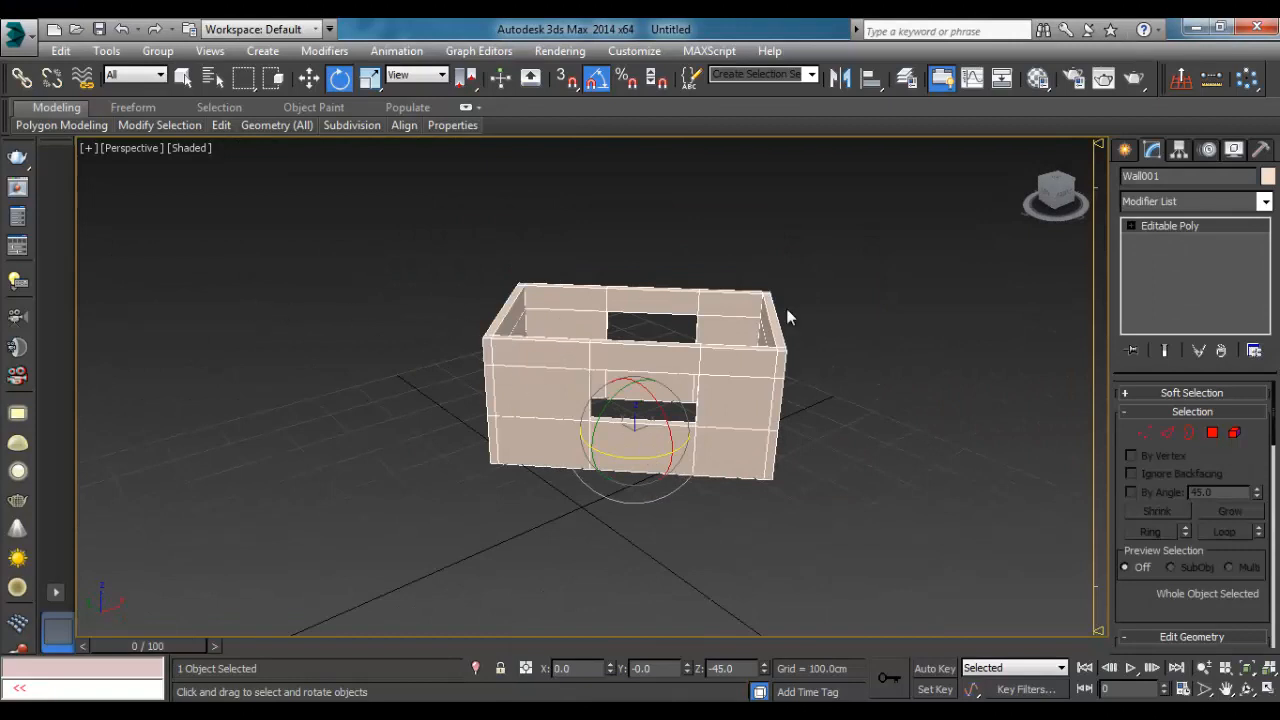
Step: Enter vertex level on the rotated walls and clear the vertex selection
left_click(1144, 432)
middle_click_drag(909, 410, 728, 363, "alt")
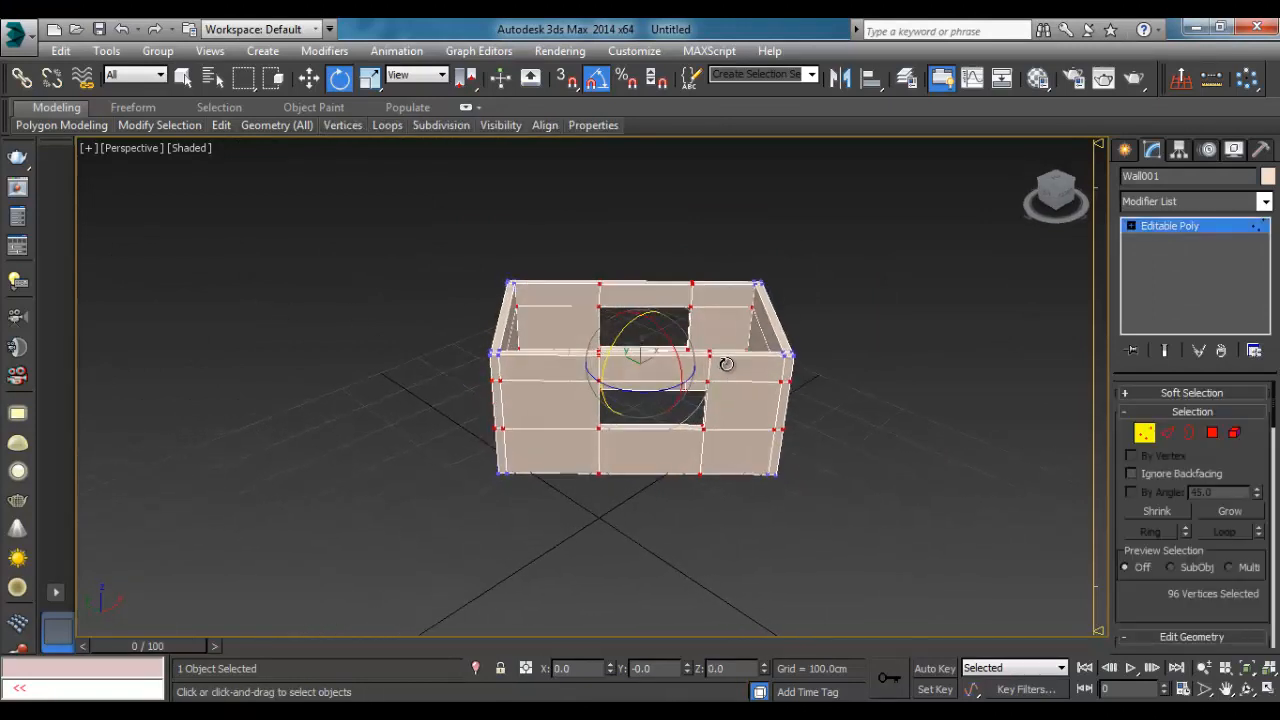
left_click(842, 250)
scroll(1138, 481, "down", 5)
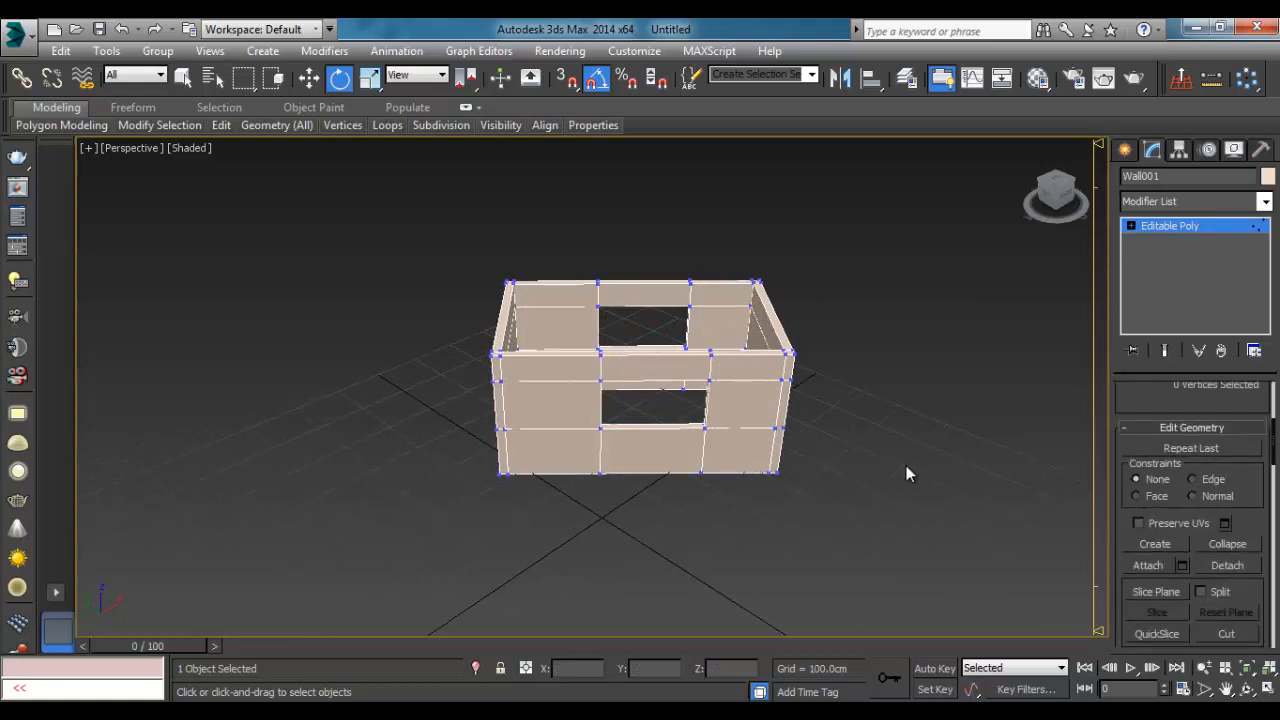
scroll(1157, 450, "up", 5)
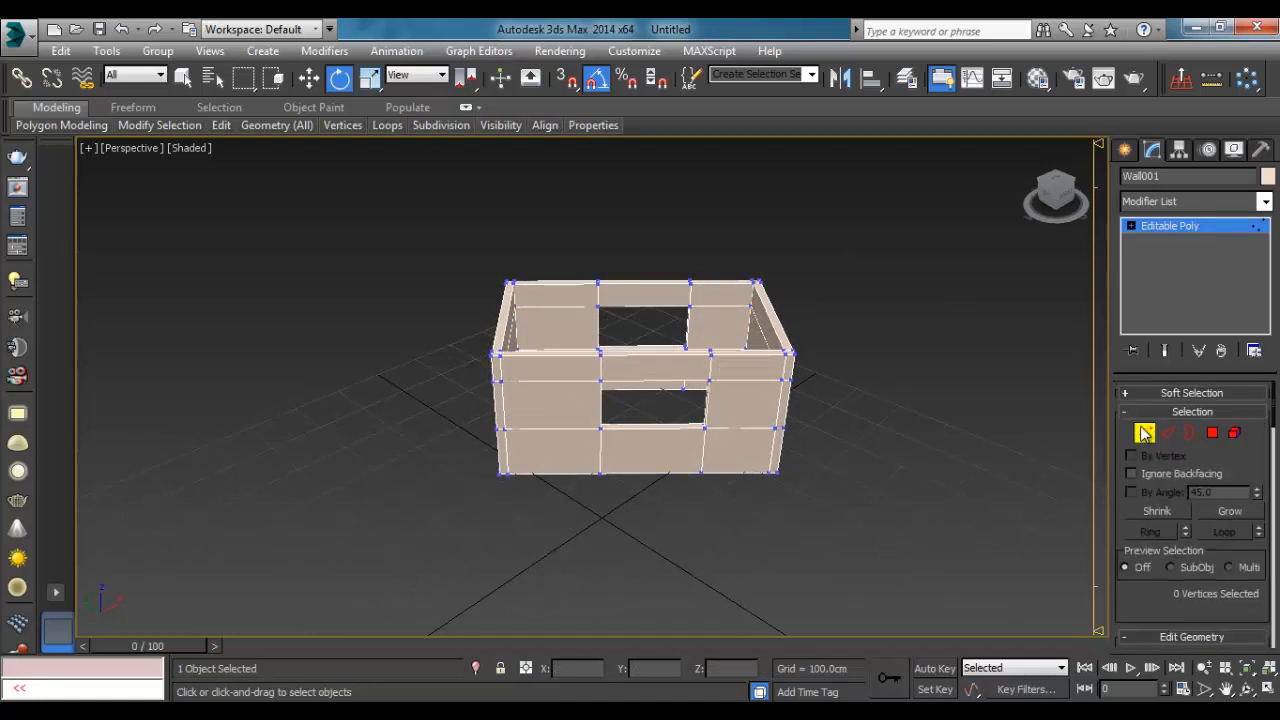
scroll(630, 385, "up", 3)
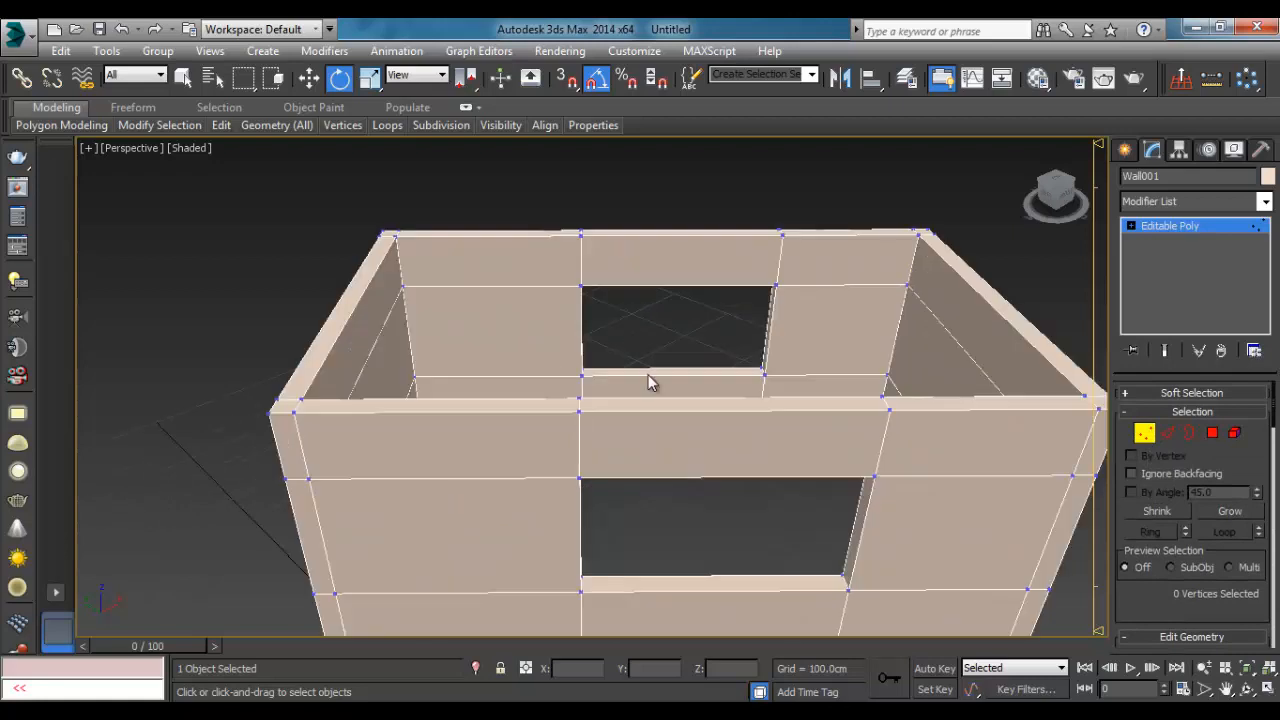
scroll(648, 350, "down", 6)
scroll(648, 358, "up", 2)
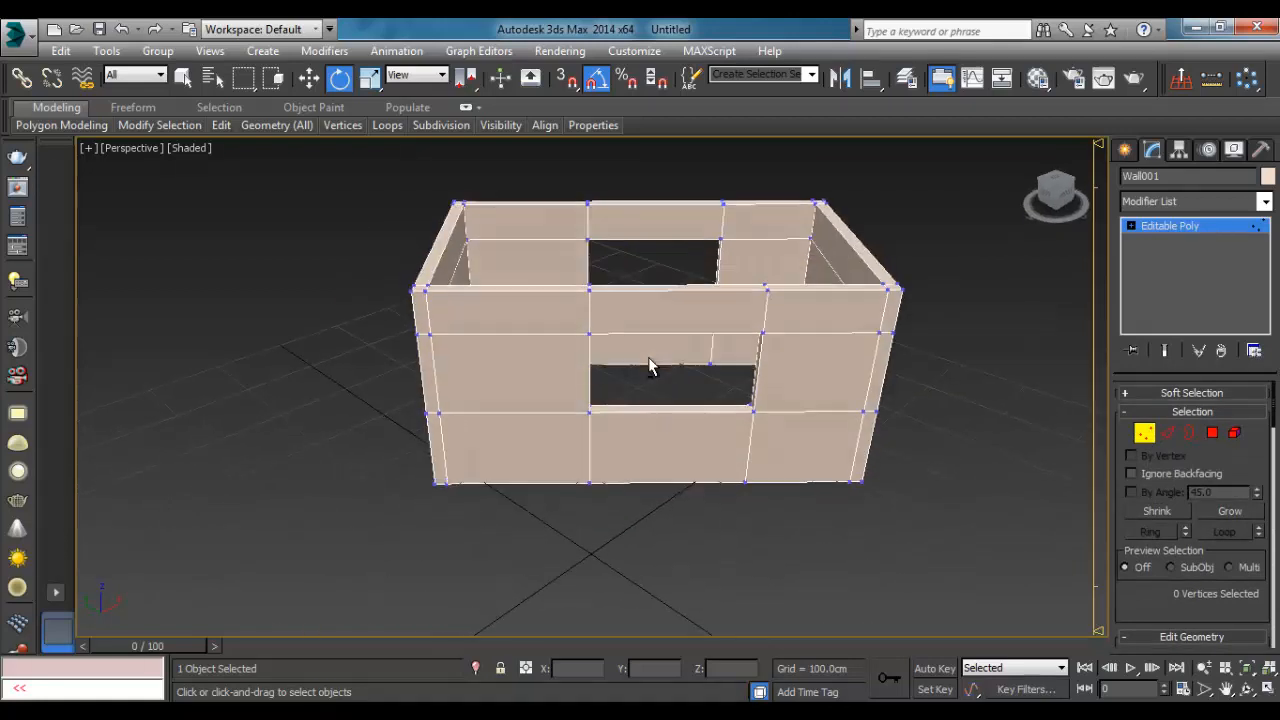
Step: Select the 16 vertices along one side of both window openings and try moving them along the Y axis, undoing each attempt
left_click_drag(633, 157, 531, 554)
key("w")
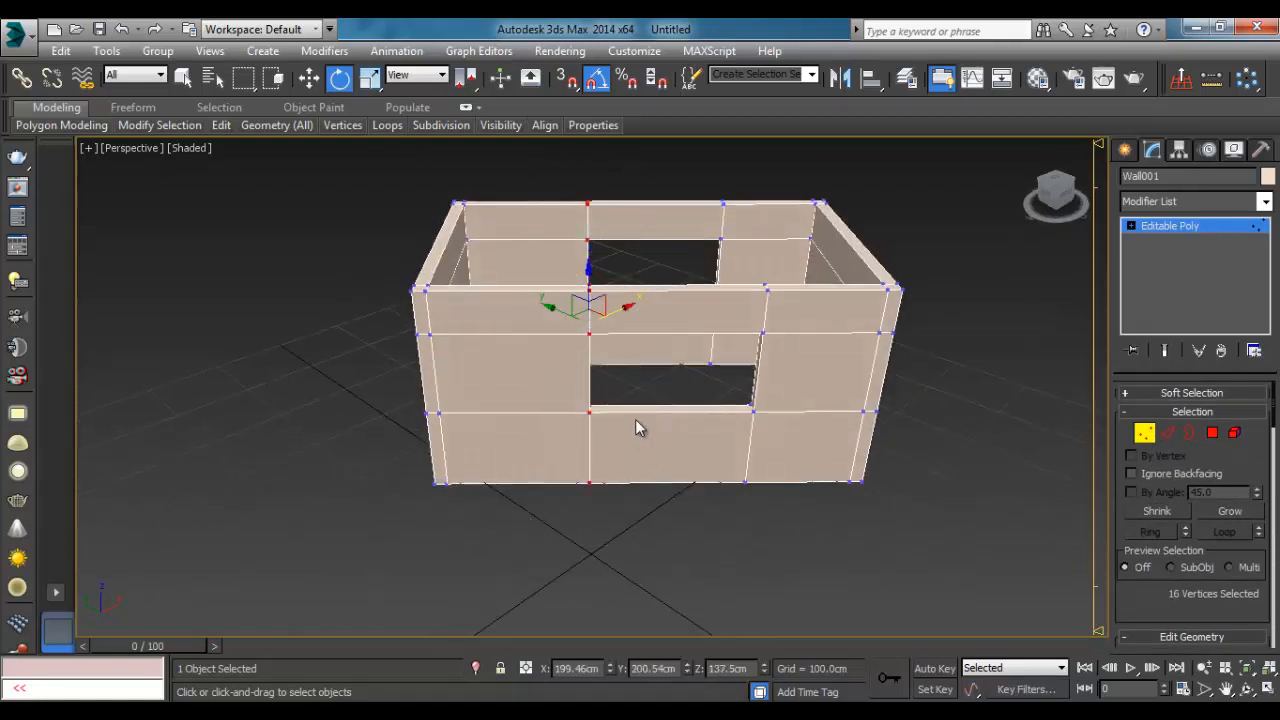
left_click_drag(570, 316, 625, 342)
key("ctrl+z")
middle_click_drag(617, 350, 642, 354, "alt")
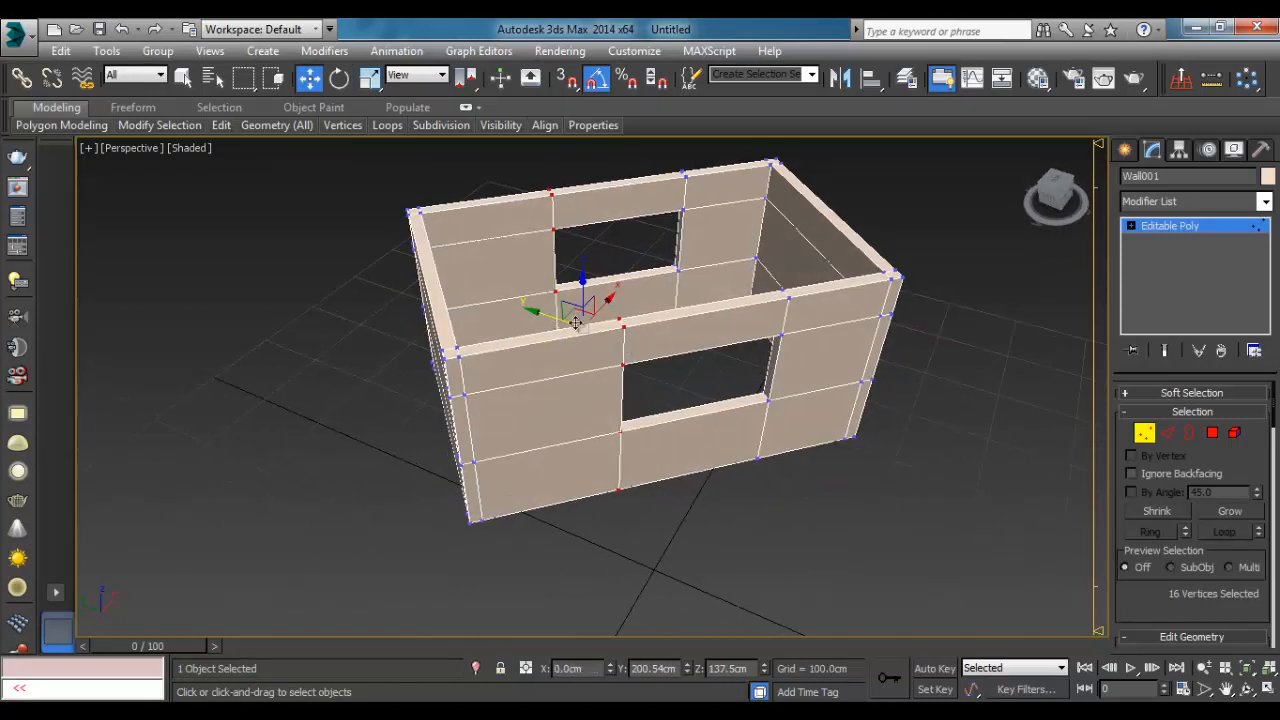
left_click_drag(575, 322, 706, 382)
key("ctrl+z")
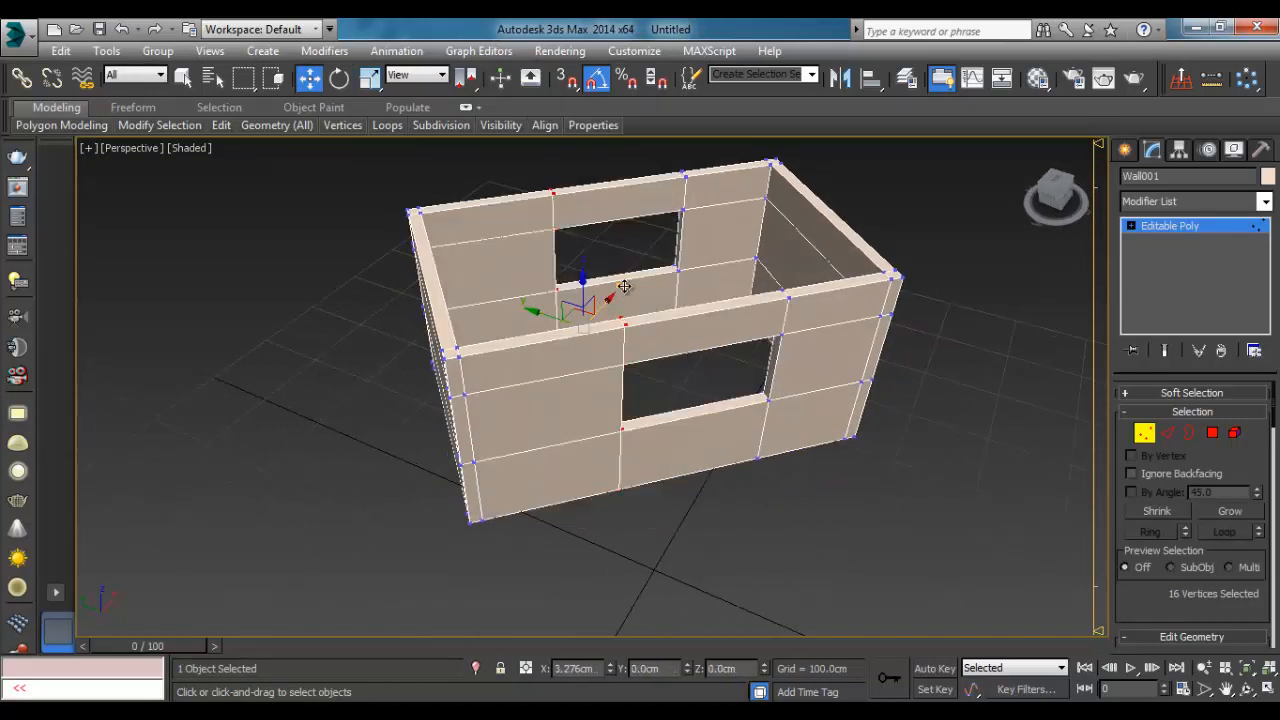
Step: Try moving the same 16 vertices along the X axis with the Edge constraint, undoing each move
left_click_drag(615, 315, 731, 339)
key("ctrl+z")
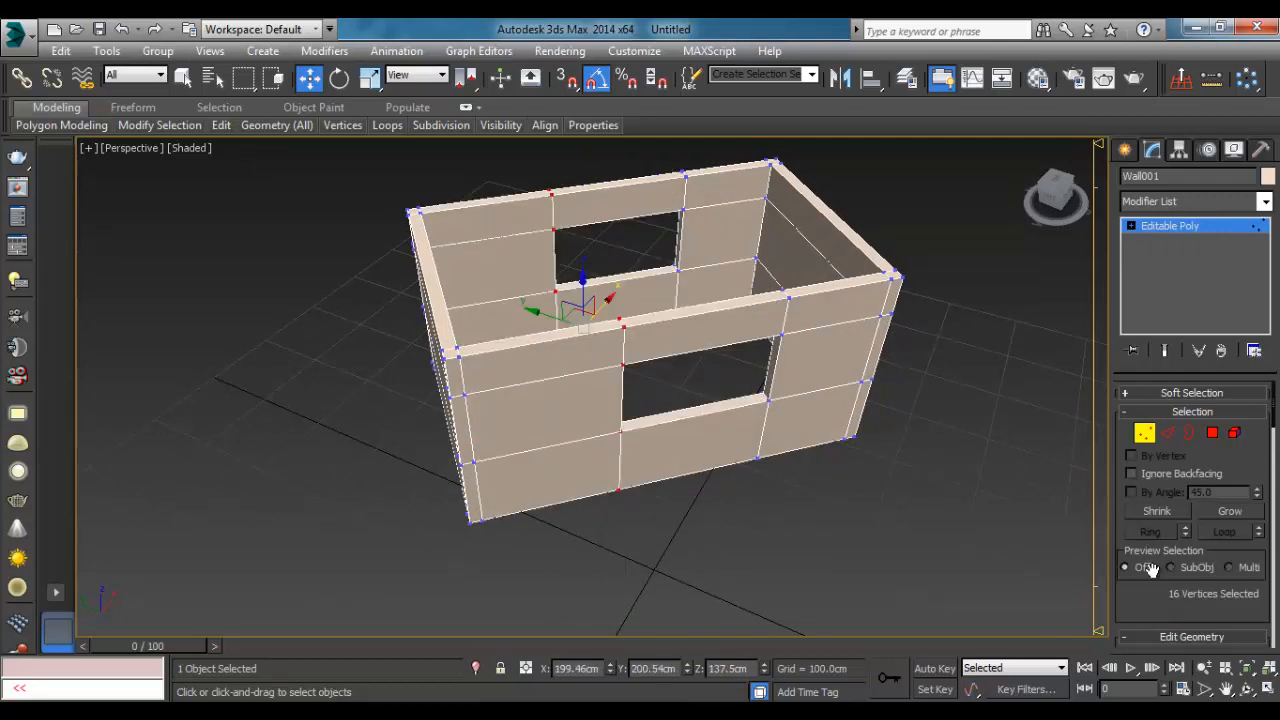
scroll(1148, 568, "down", 3)
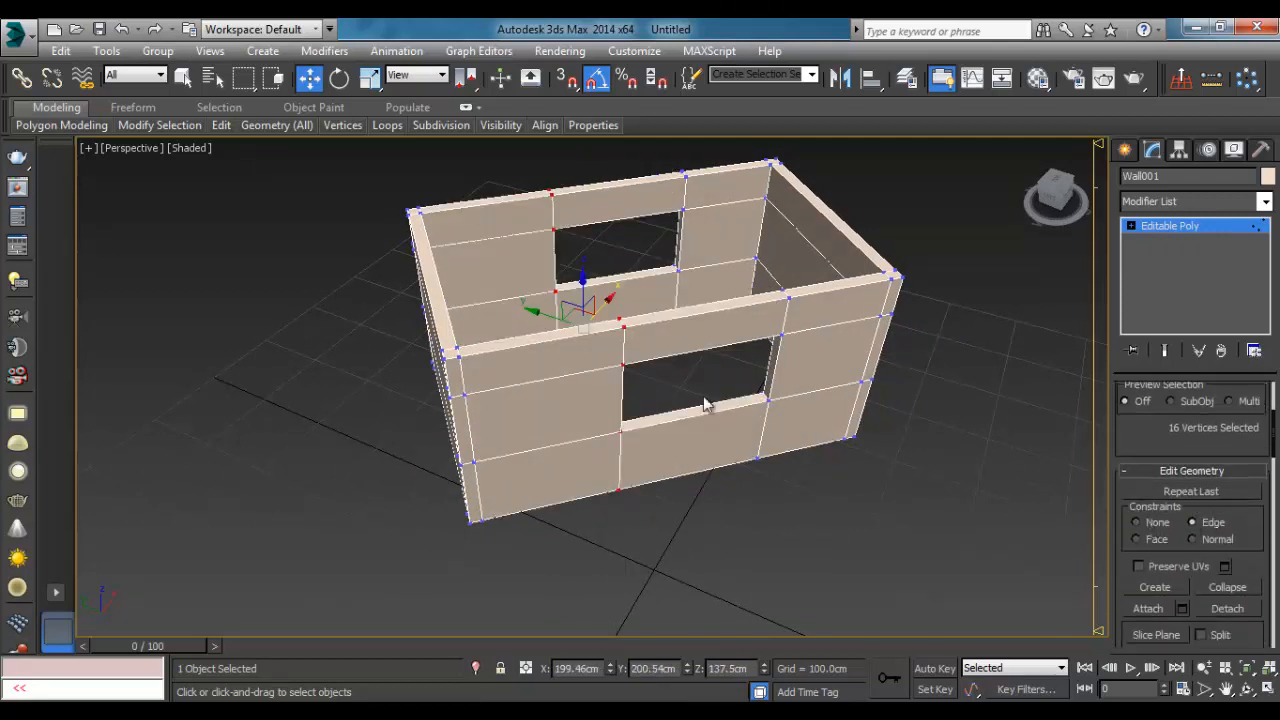
left_click_drag(604, 306, 663, 297)
key("ctrl+z")
Step: Select only the front long wall's vertices along one window side and try sliding them along the wall with the Edge constraint
middle_click_drag(683, 392, 663, 477, "alt")
left_click(649, 386)
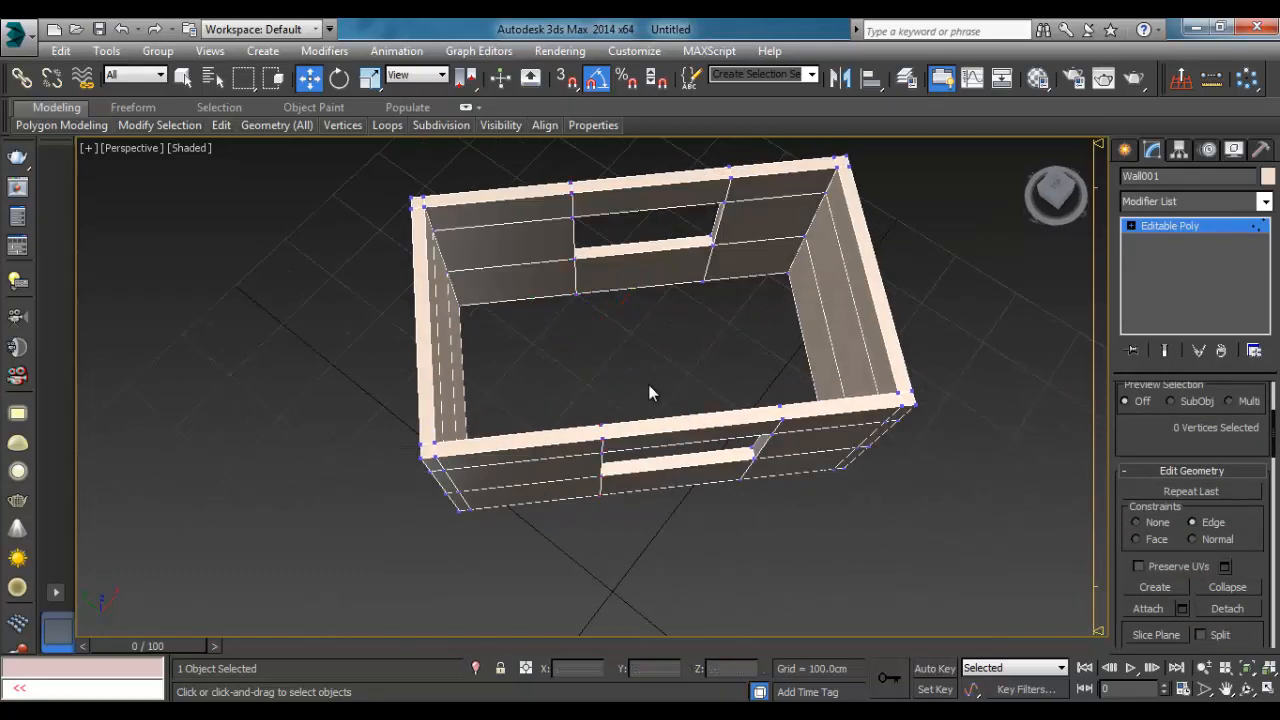
left_click_drag(649, 386, 564, 538)
middle_click_drag(564, 538, 615, 469, "alt")
left_click_drag(638, 374, 697, 373)
middle_click_drag(678, 406, 510, 400, "alt")
left_click_drag(518, 357, 644, 388)
Step: Select the eight vertices along one window side of the opposite long wall and try moving them in the XY plane with the Edge constraint
scroll(540, 368, "up", 5)
scroll(644, 388, "down", 5)
middle_click_drag(677, 406, 632, 392, "alt")
left_click_drag(546, 595, 546, 594)
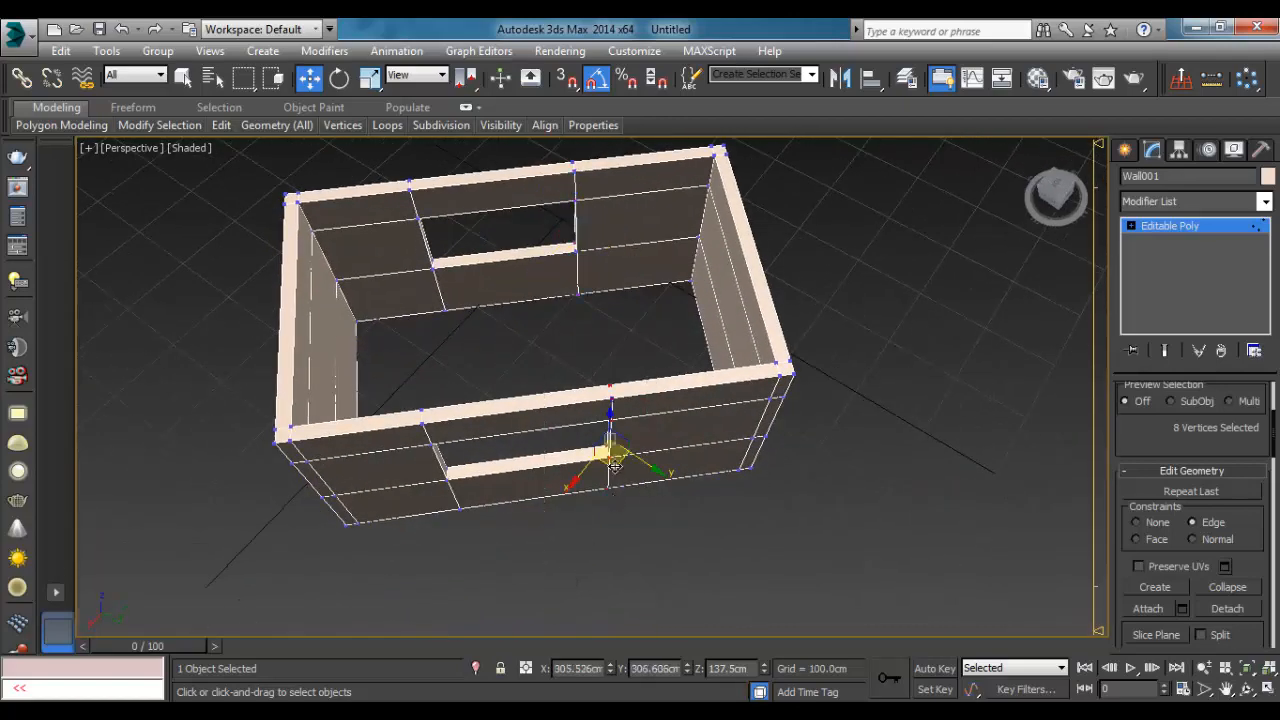
mouse_move(614, 462)
left_mouse_down()
mouse_move(517, 486)
mouse_move(575, 470)
mouse_move(534, 465)
mouse_move(597, 467)
left_mouse_up()
Step: Set the constraint to None and try moving the eight selected window-side vertices freely in the XY plane, undoing the move
scroll(676, 484, "down", 3)
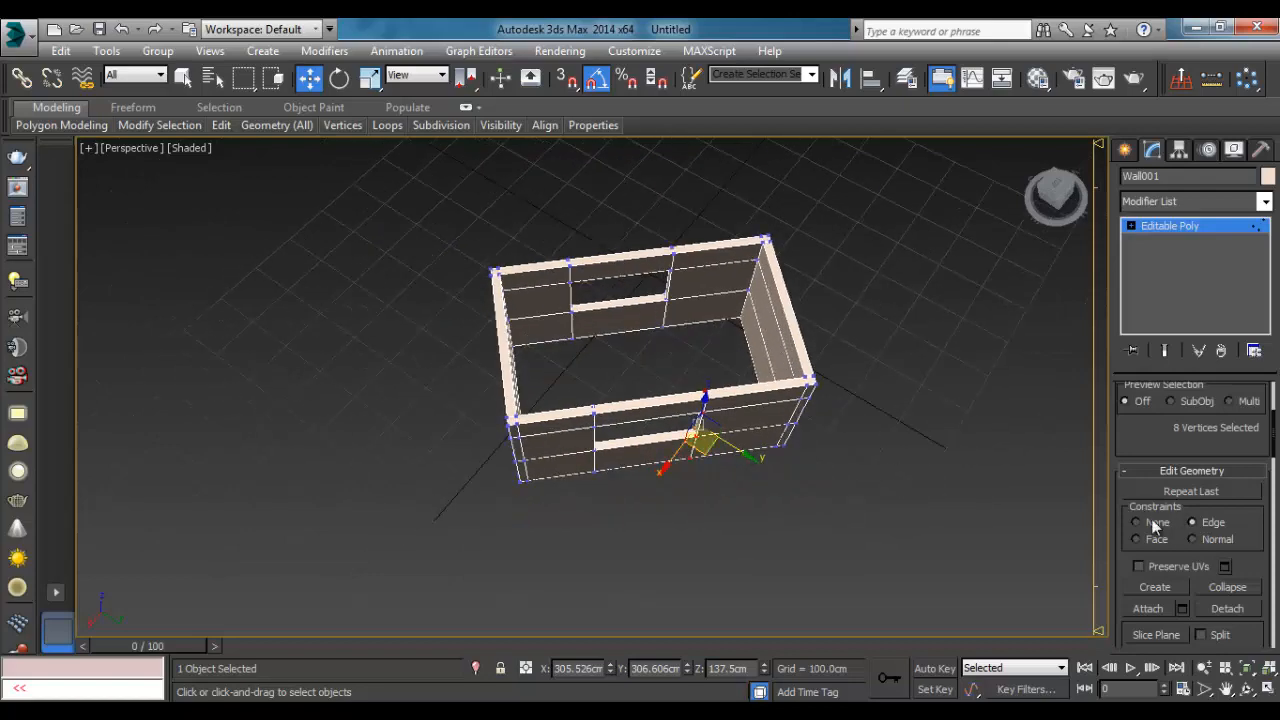
scroll(805, 514, "up", 3)
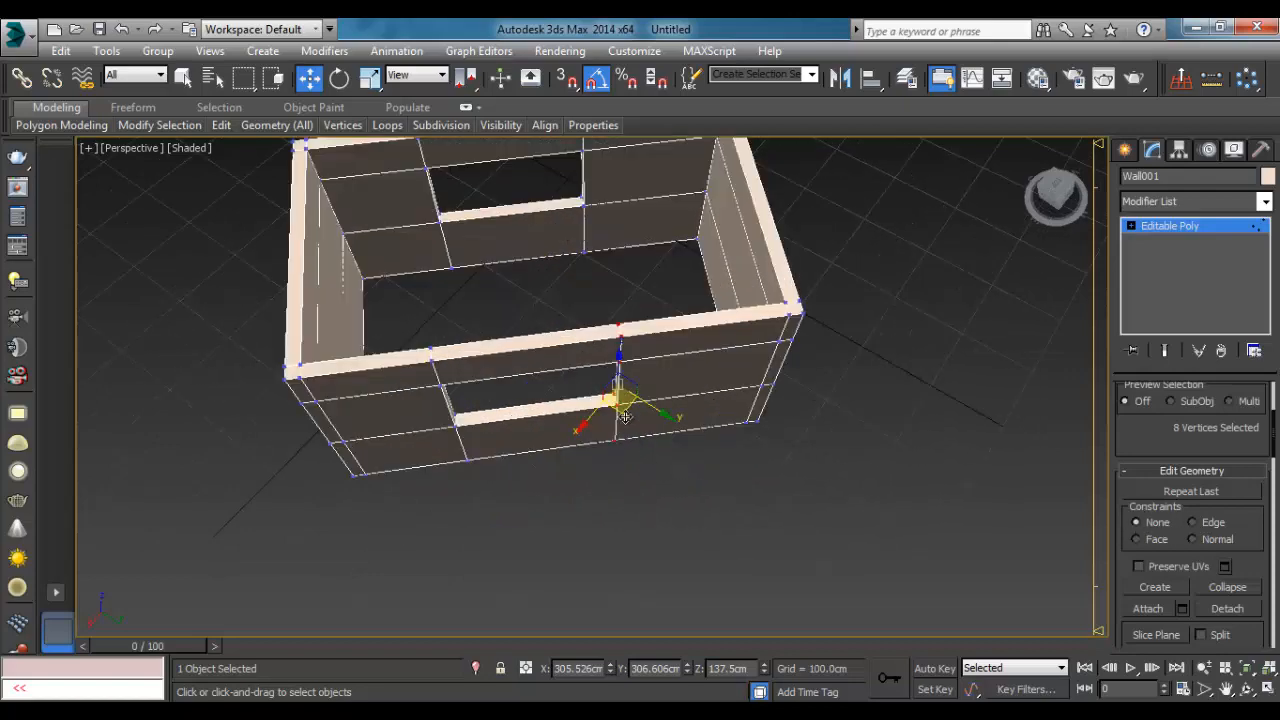
left_click_drag(624, 416, 624, 555)
key("ctrl+z")
Step: Leave vertex level, bring up the object creation options, and reselect the walls as a whole object
middle_click_drag(712, 524, 760, 475, "alt")
left_click_drag(1169, 437, 1155, 600)
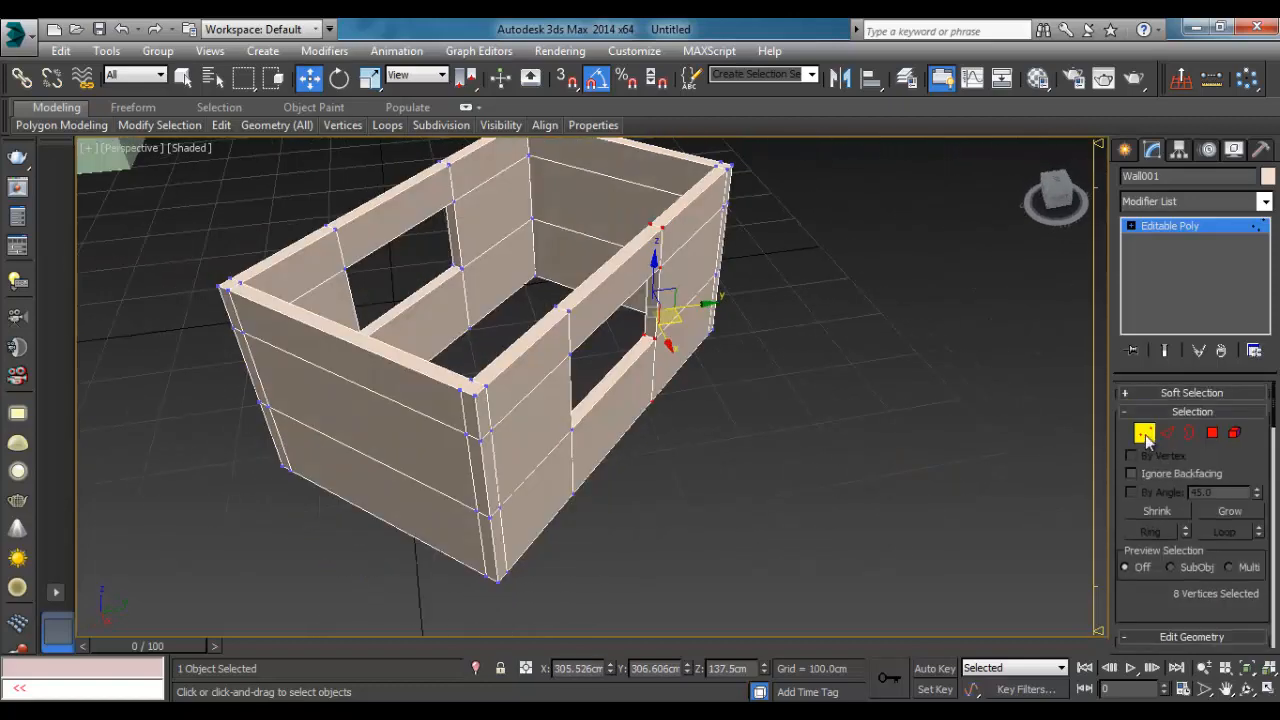
left_click(1144, 434)
left_click(1127, 150)
left_click(840, 300)
left_click(537, 397)
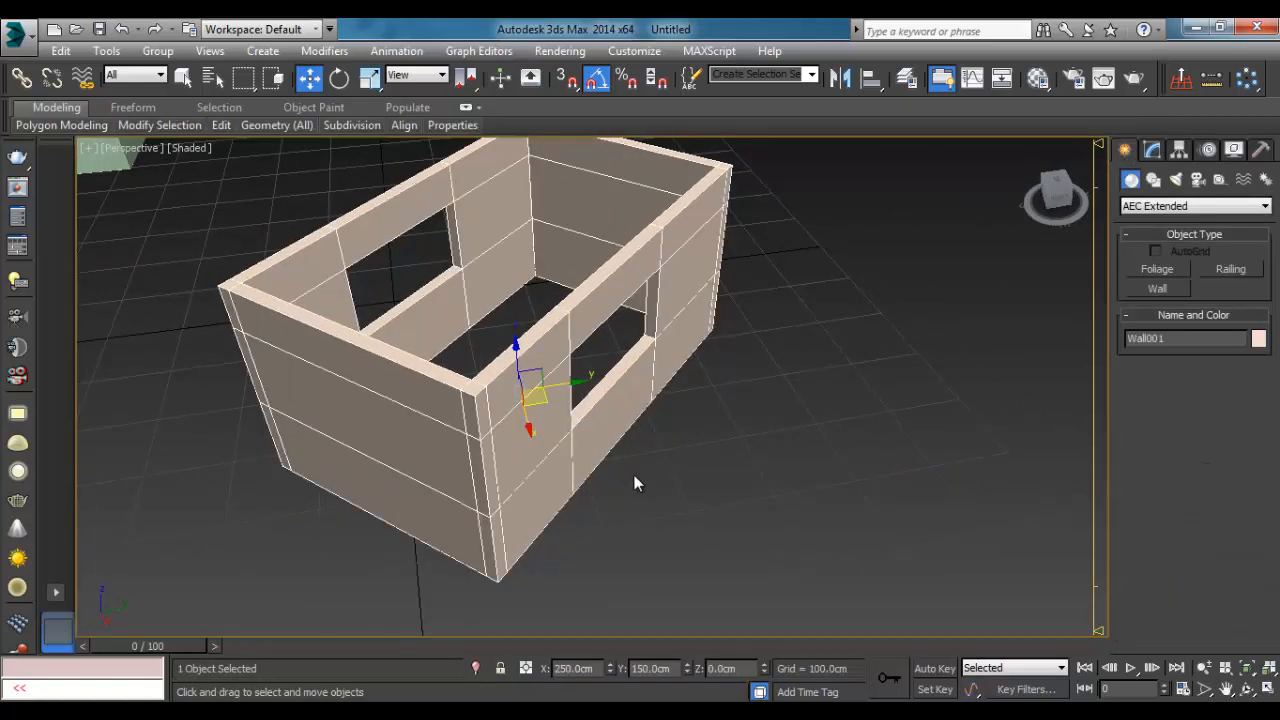
Step: Examine the rotated walls and their window openings from several angles and distances
scroll(634, 475, "down", 3)
middle_click_drag(720, 478, 261, 500, "alt")
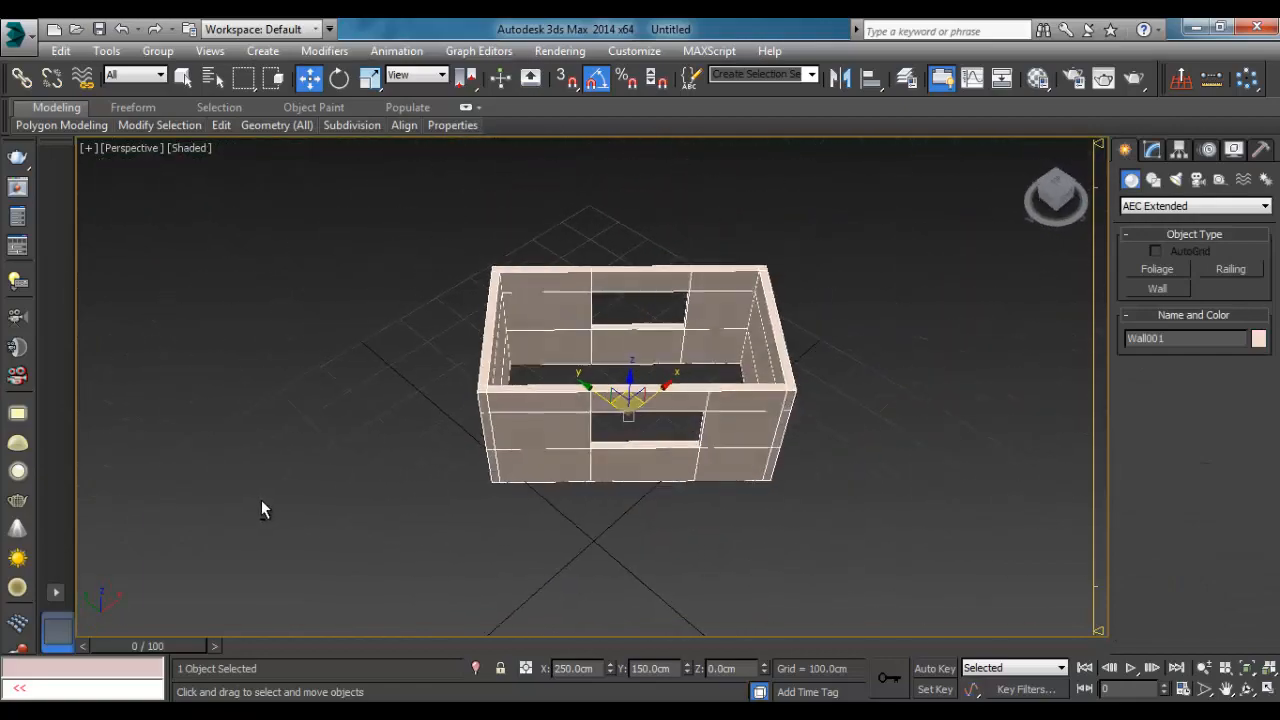
scroll(720, 560, "up", 5)
middle_click_drag(723, 523, 671, 409, "alt")
scroll(672, 408, "down", 2)
scroll(655, 414, "down", 3)
mouse_move(757, 400)
middle_mouse_down()
mouse_move(656, 413)
mouse_move(762, 416)
middle_mouse_up()
scroll(604, 410, "up", 3)
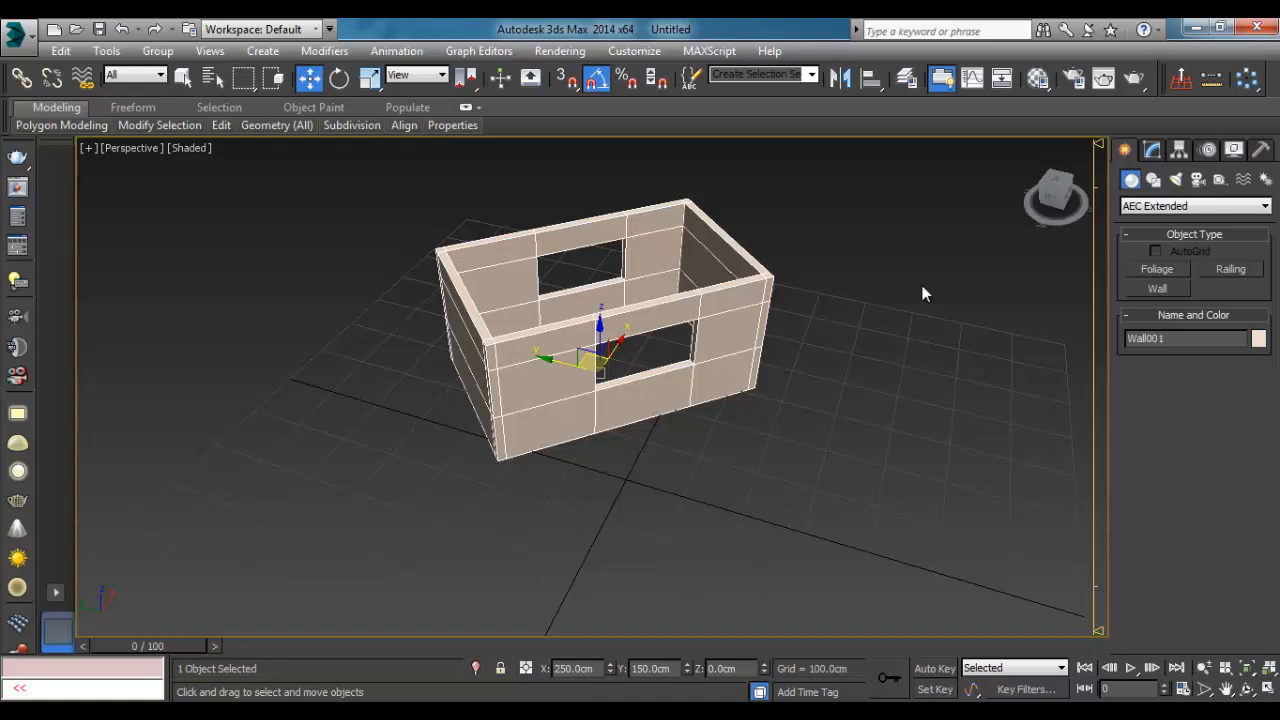
Step: Switch the geometry creation category from AEC Extended to Standard Primitives
left_click(1142, 206)
left_click(1166, 223)
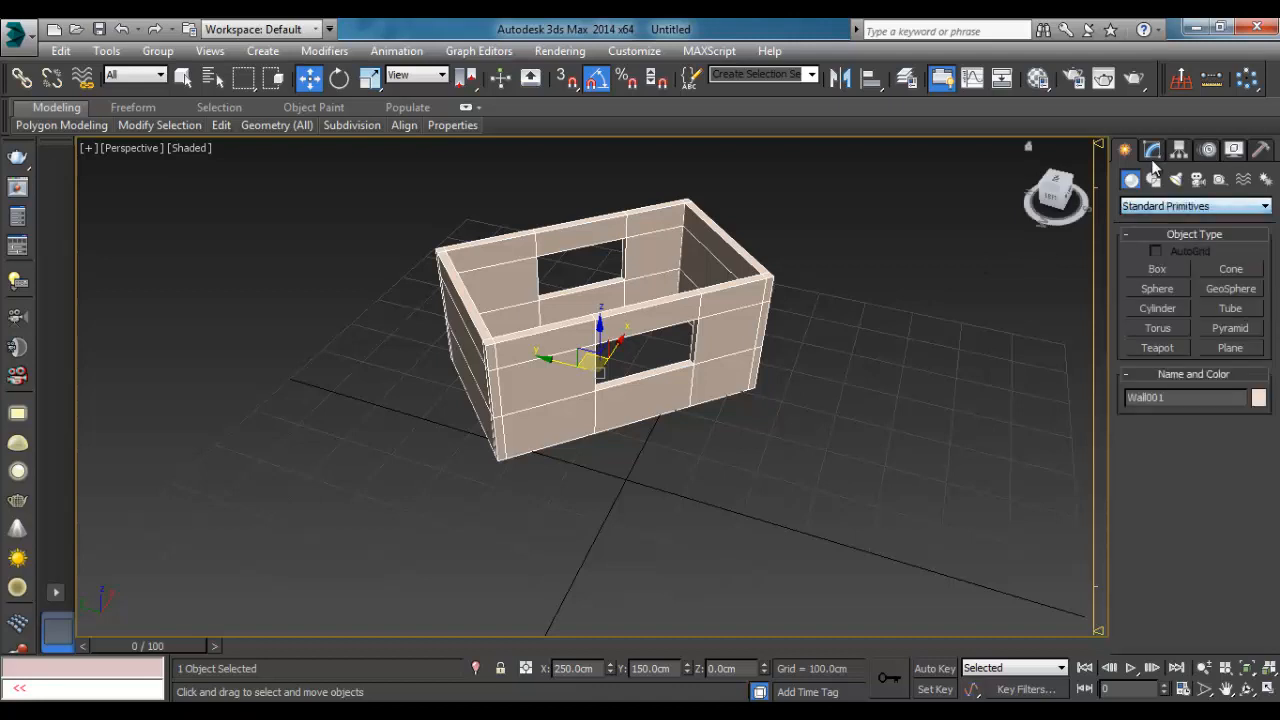
left_click(1152, 149)
left_click(1125, 149)
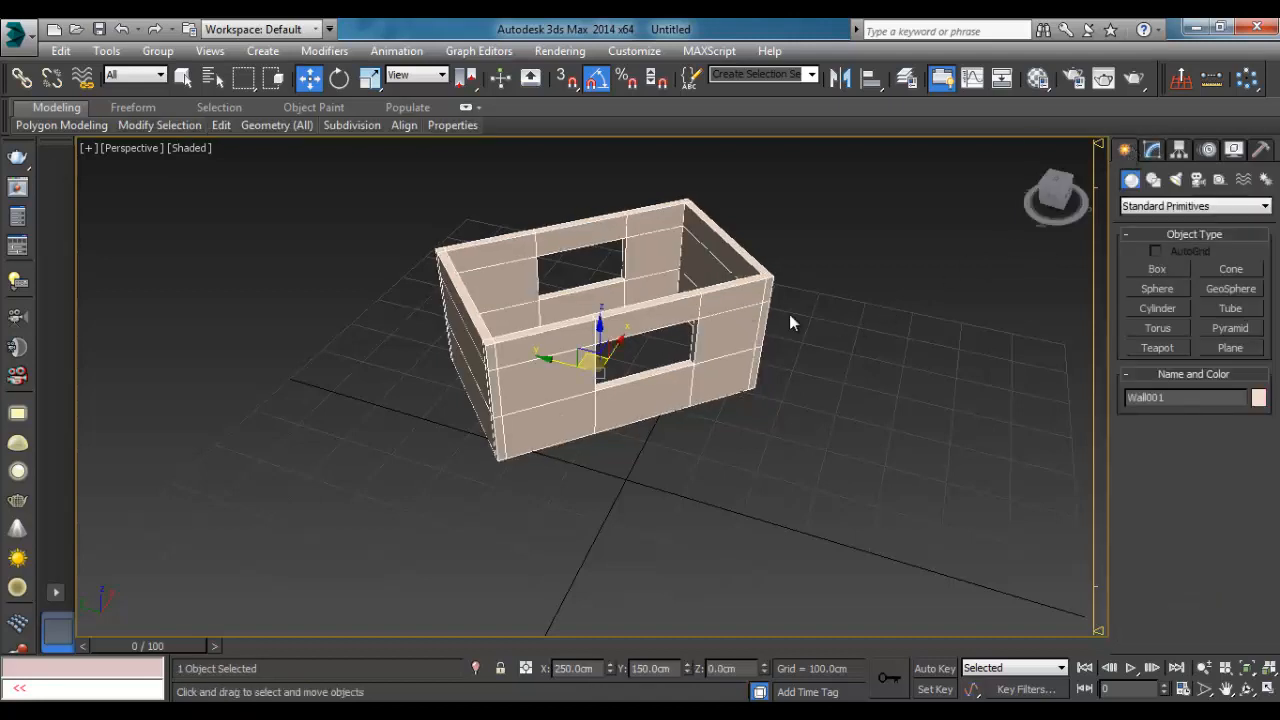